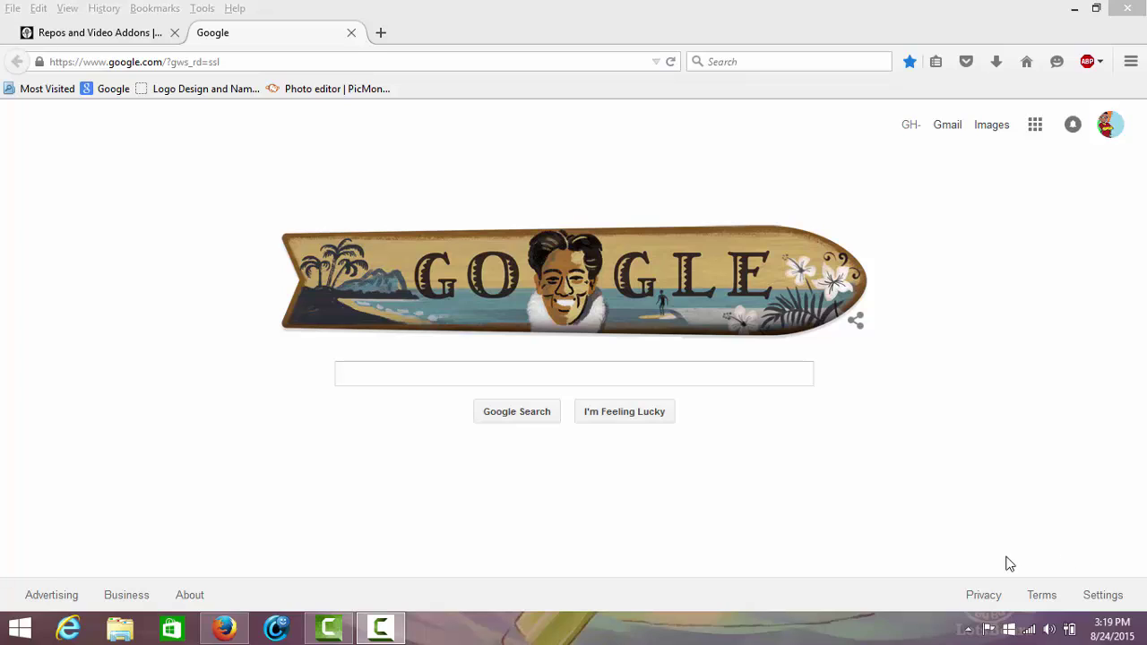
Search Google for 'kodi' and open the official Kodi downloads page.
{"action": "left_click", "coordinate": [666, 371]}
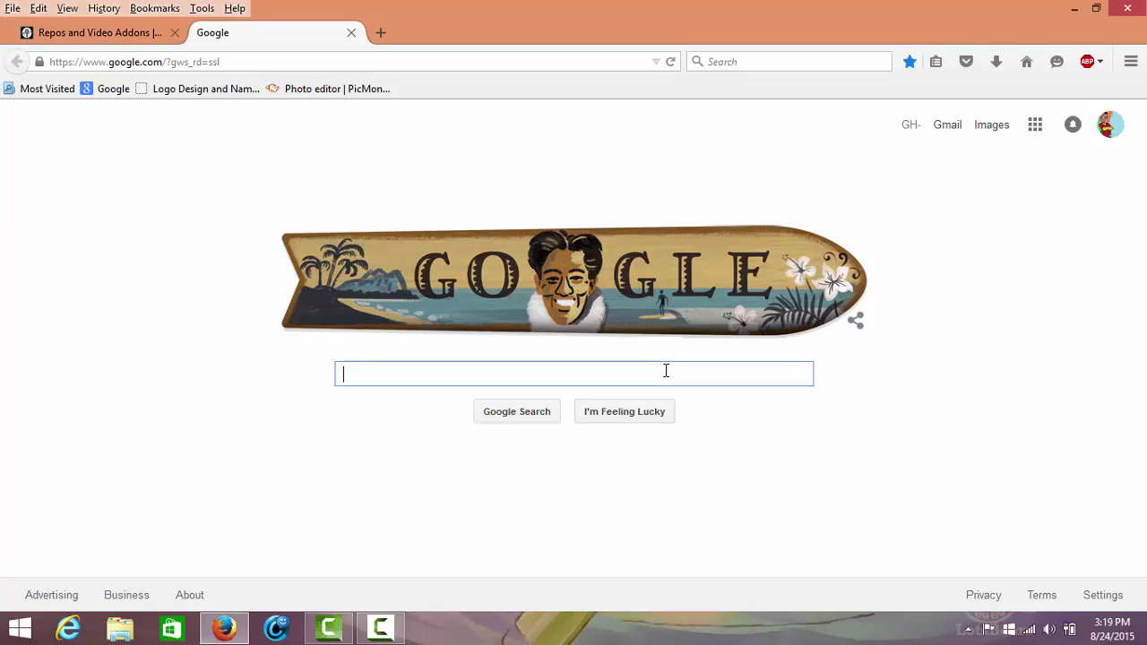
{"action": "type", "text": "kod"}
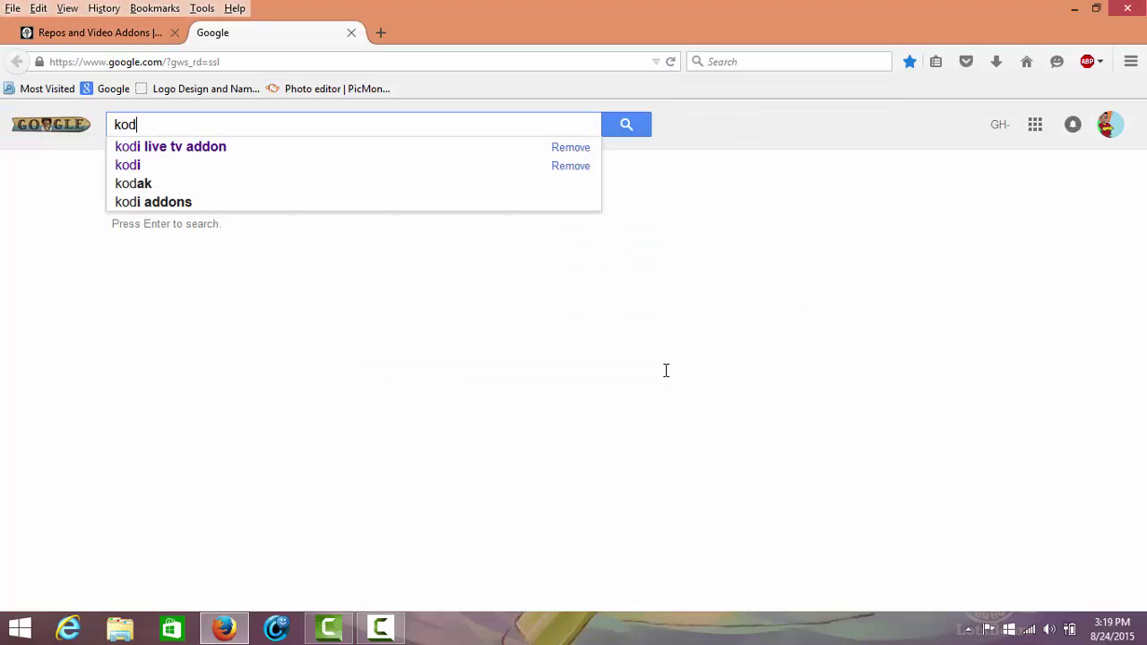
{"action": "type", "text": "i"}
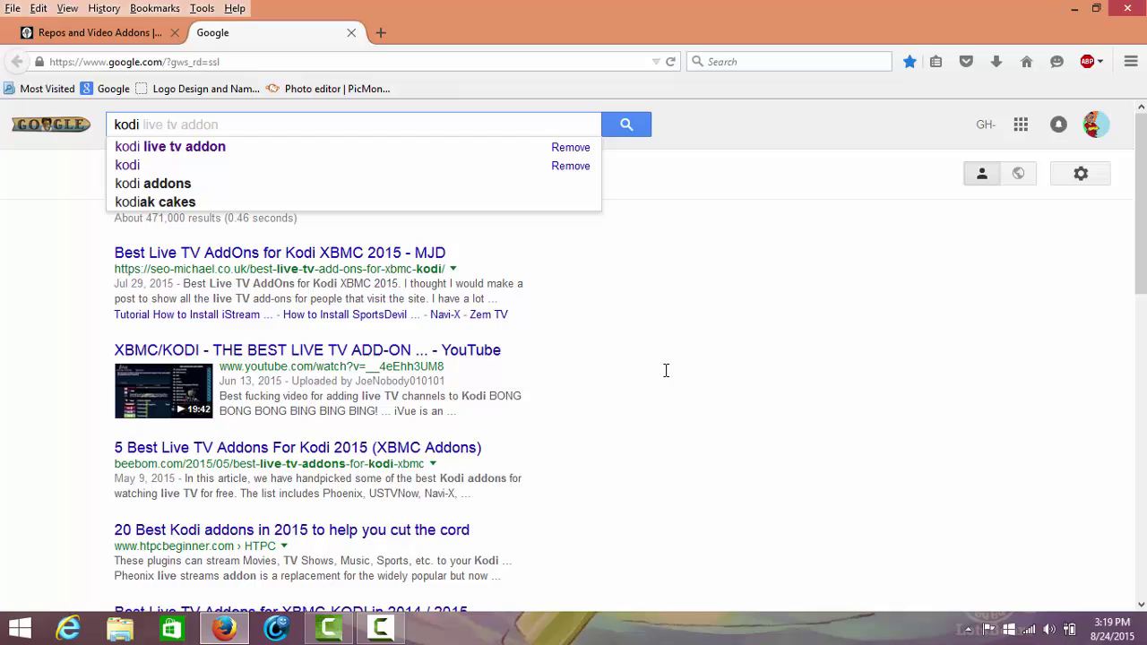
{"action": "key", "text": "Return"}
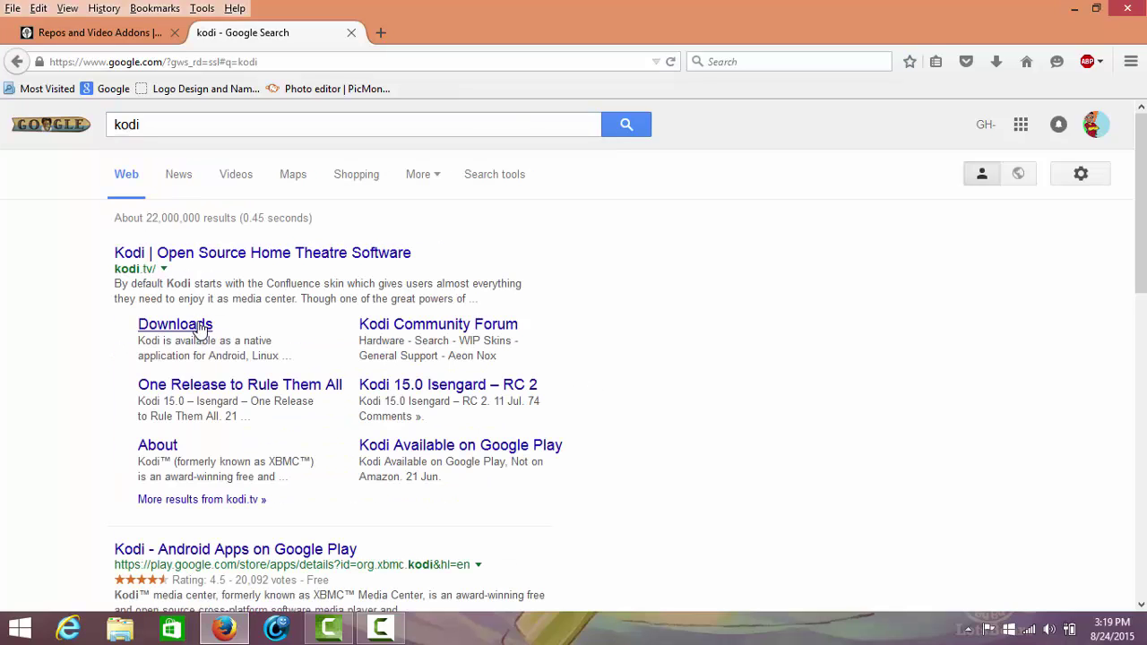
{"action": "left_click", "coordinate": [201, 330]}
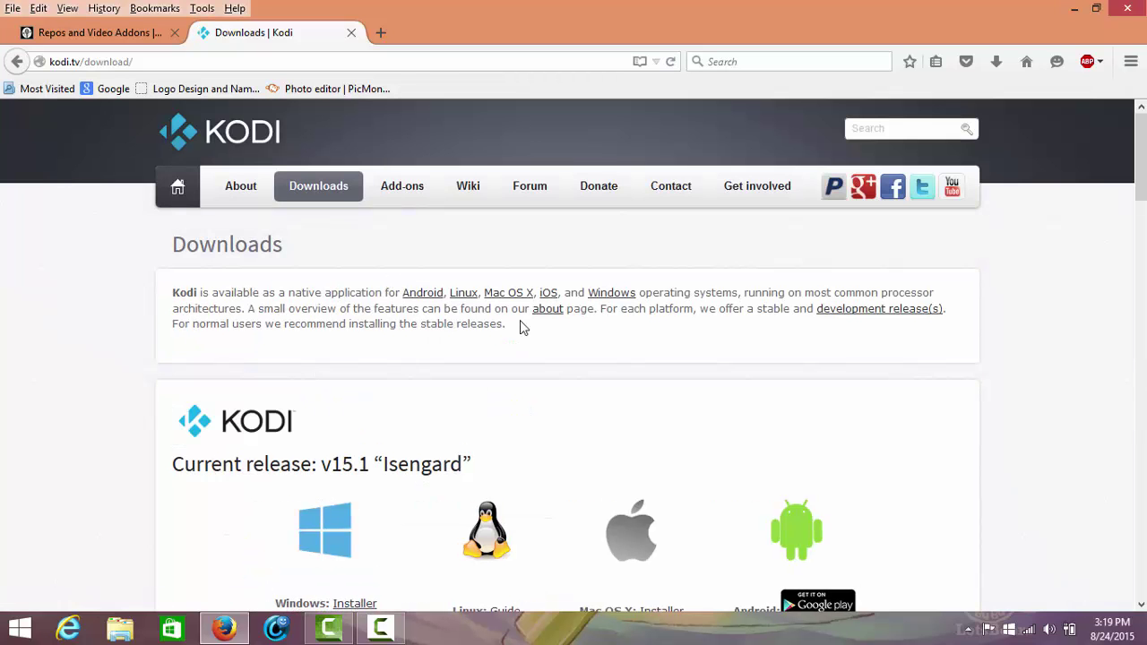
Download and save the Kodi 15.1 Isengard Windows installer (63.5 MB), confirming it finished.
{"action": "scroll", "coordinate": [520, 325], "scroll_direction": "down", "scroll_amount": 2}
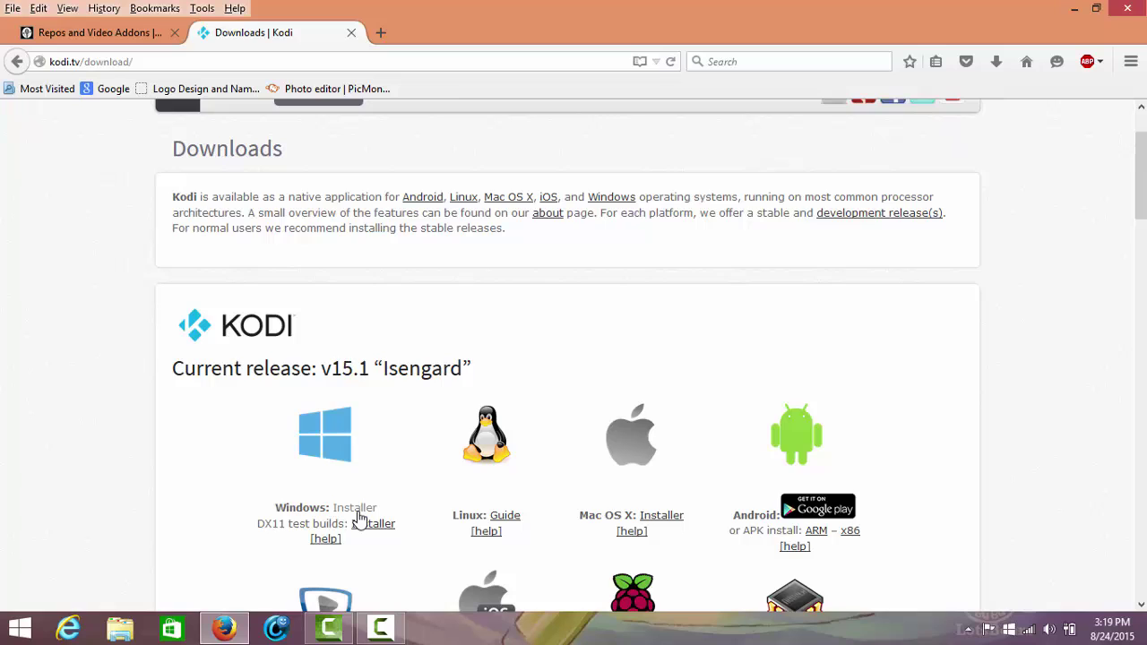
{"action": "left_click", "coordinate": [354, 508]}
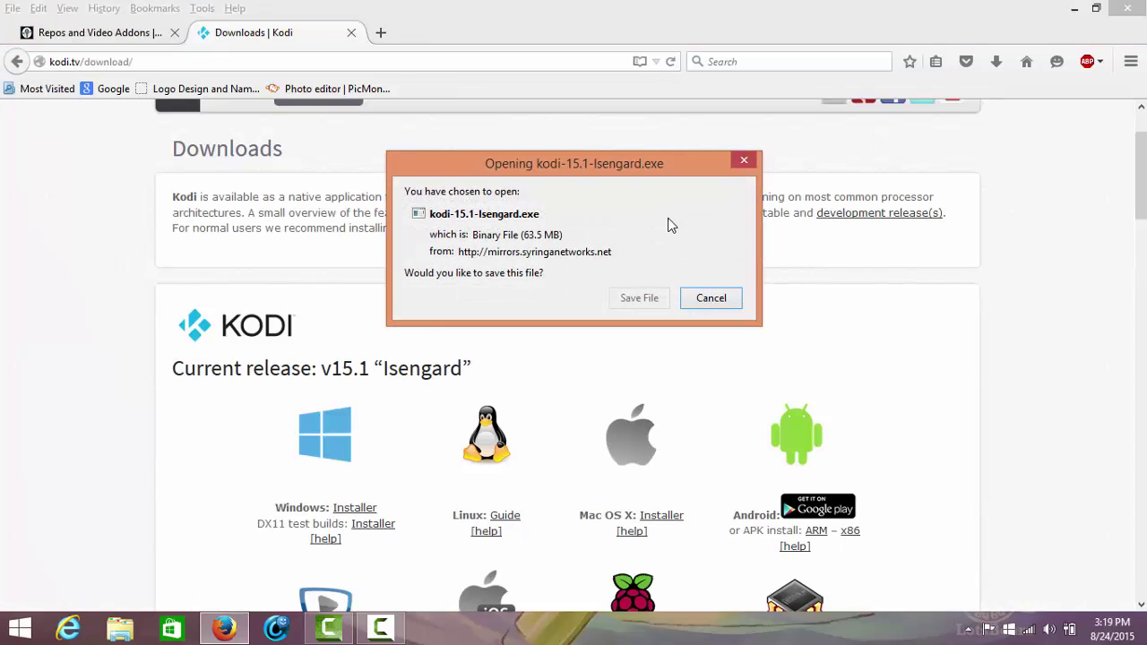
{"action": "left_click", "coordinate": [635, 302]}
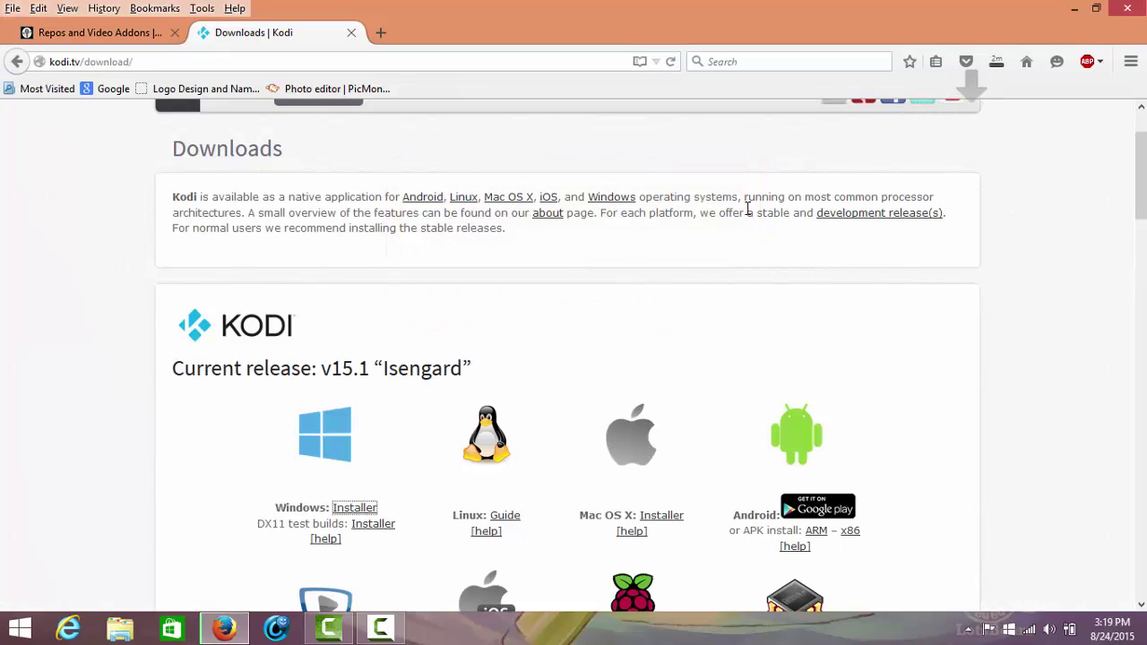
{"action": "left_click", "coordinate": [995, 61]}
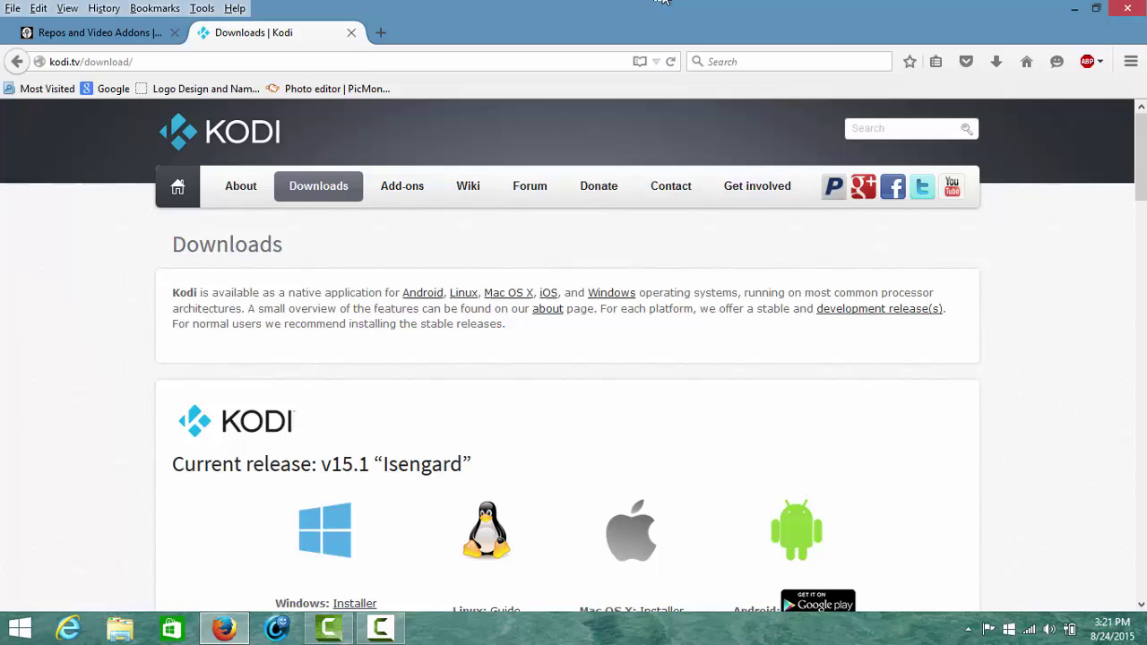
{"action": "left_click", "coordinate": [999, 65]}
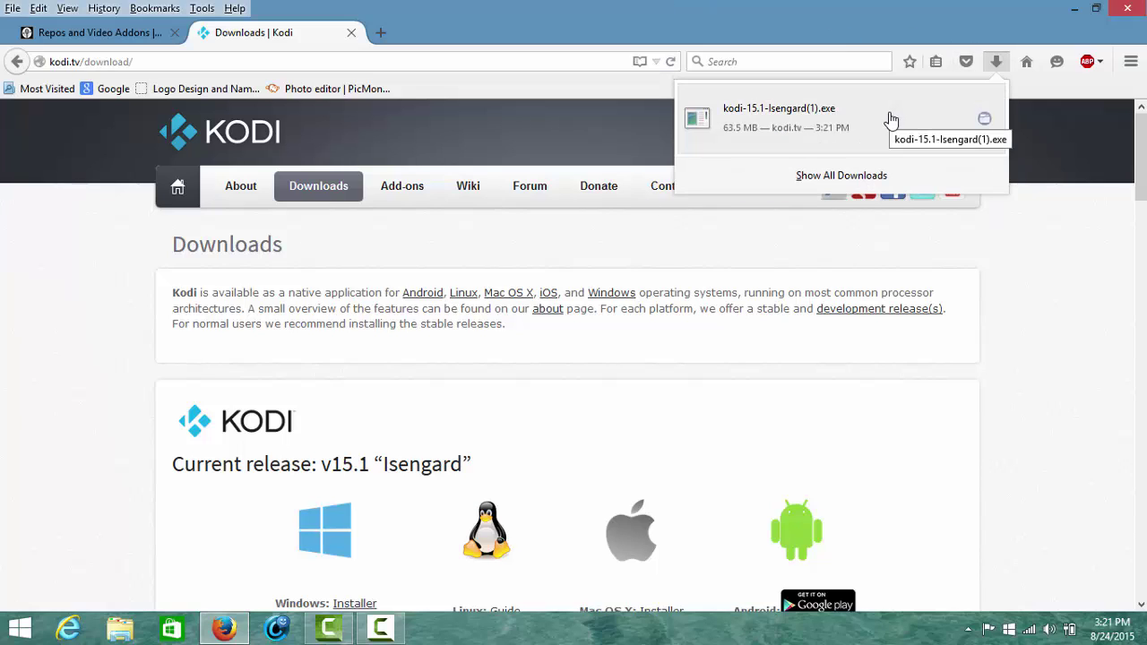
Run the Kodi installer, accept the licence, install with default options and finish setup.
{"action": "left_click", "coordinate": [847, 120]}
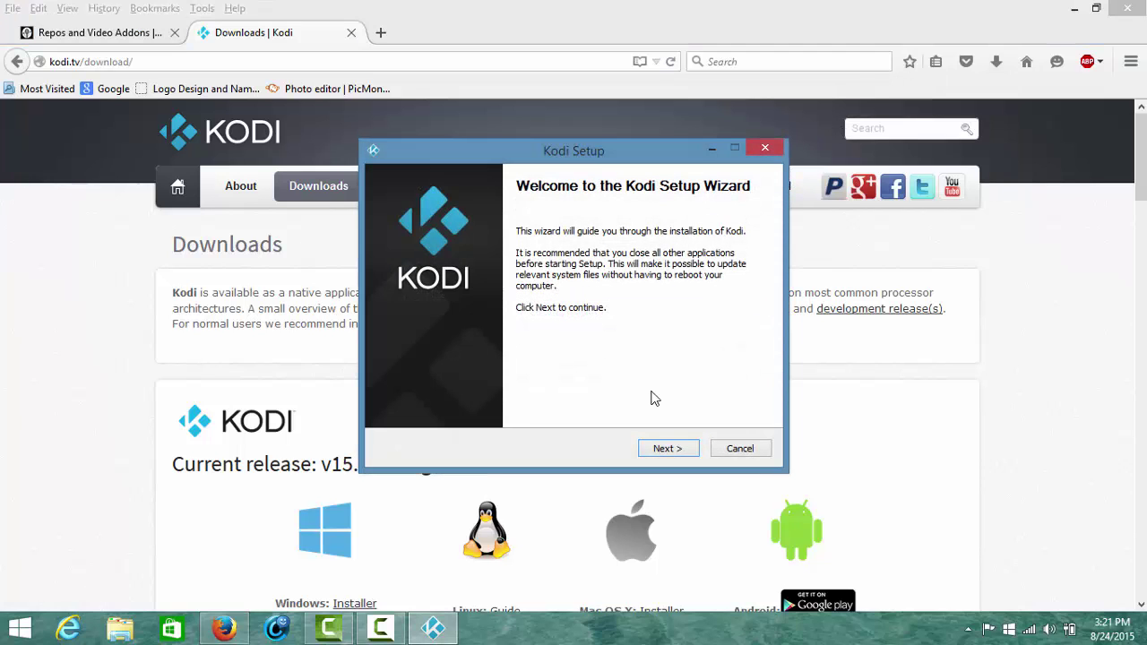
{"action": "key", "text": "Return"}
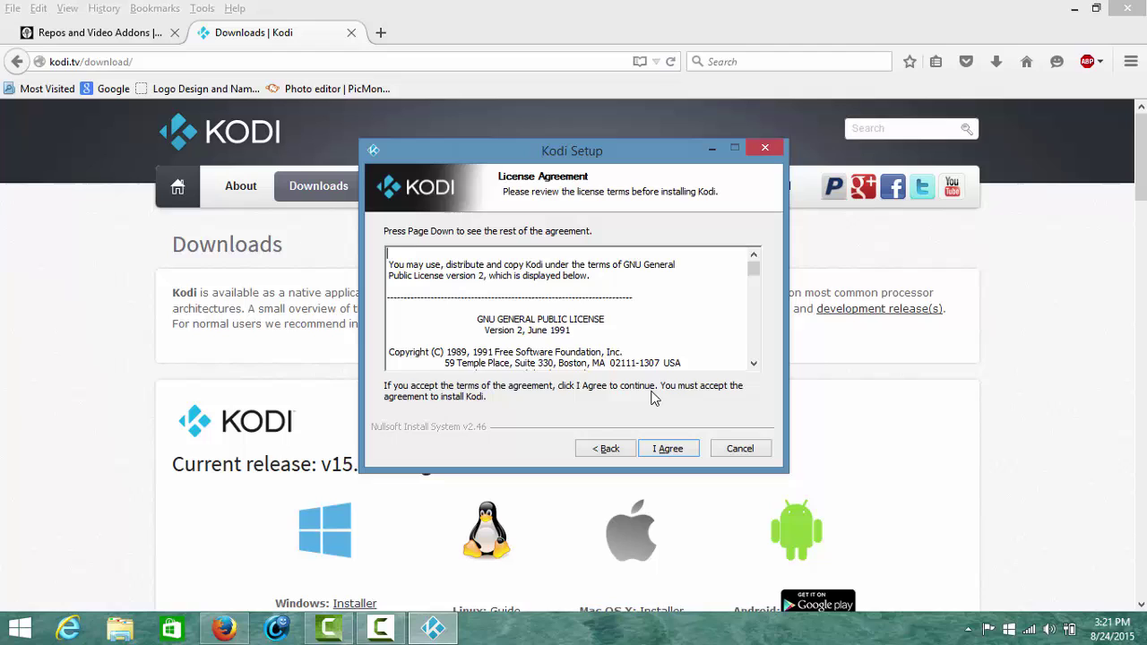
{"action": "key", "text": "Return"}
{"action": "key", "text": "Return"}
{"action": "key", "text": "Return"}
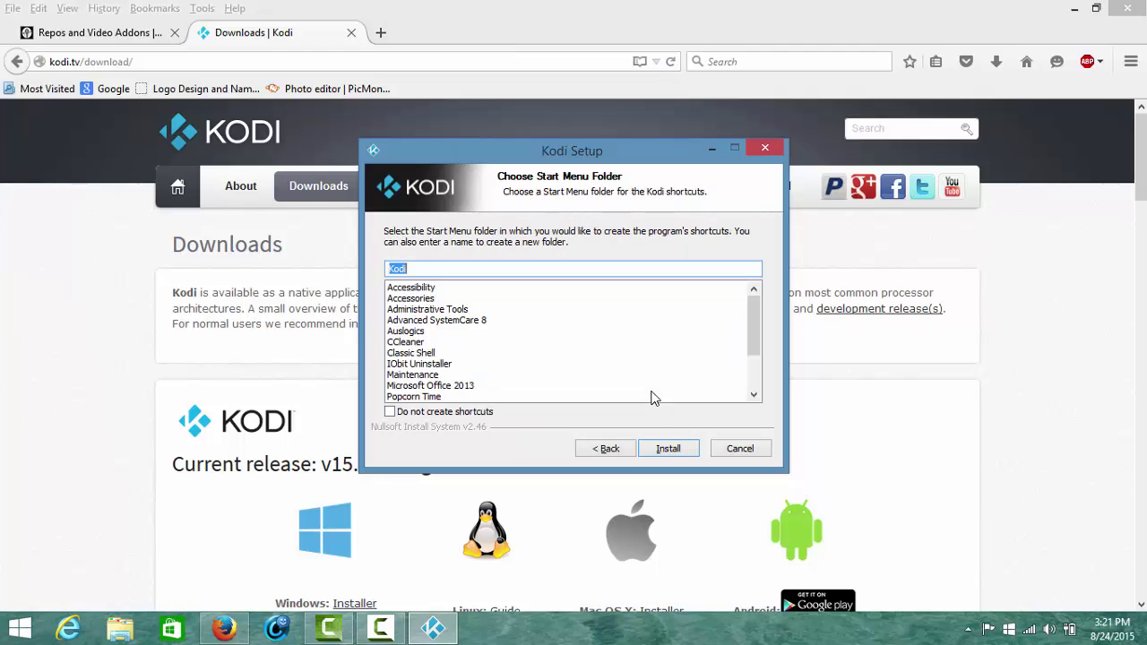
{"action": "key", "text": "Return"}
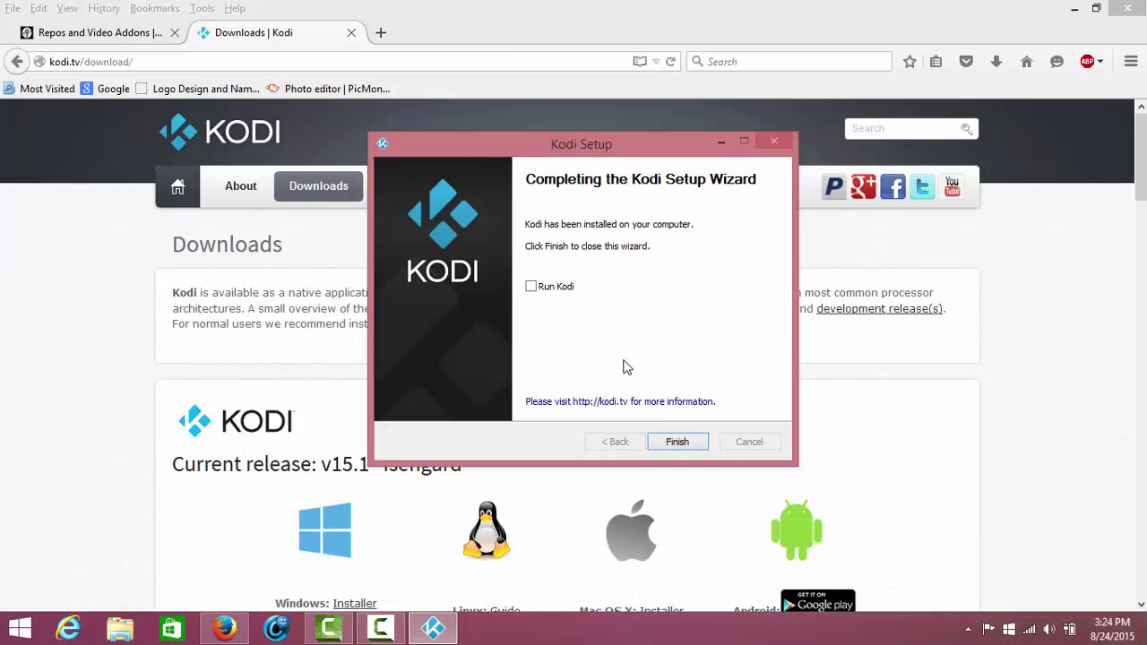
{"action": "left_click", "coordinate": [676, 441]}
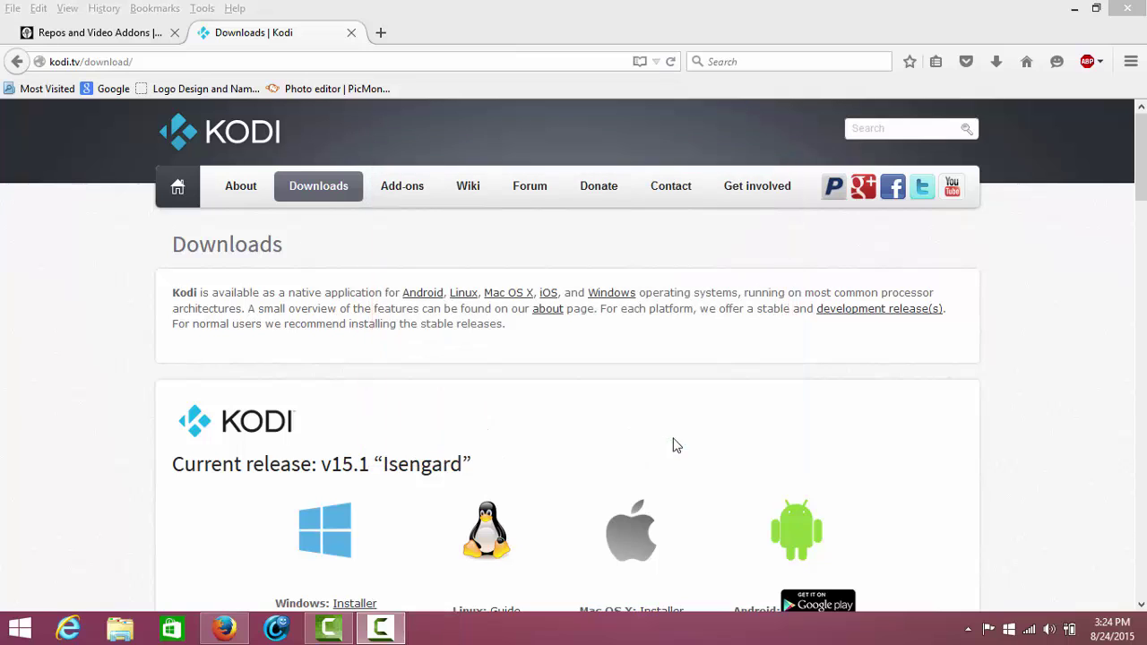
{"action": "left_click", "coordinate": [120, 35]}
{"action": "left_click", "coordinate": [199, 62]}
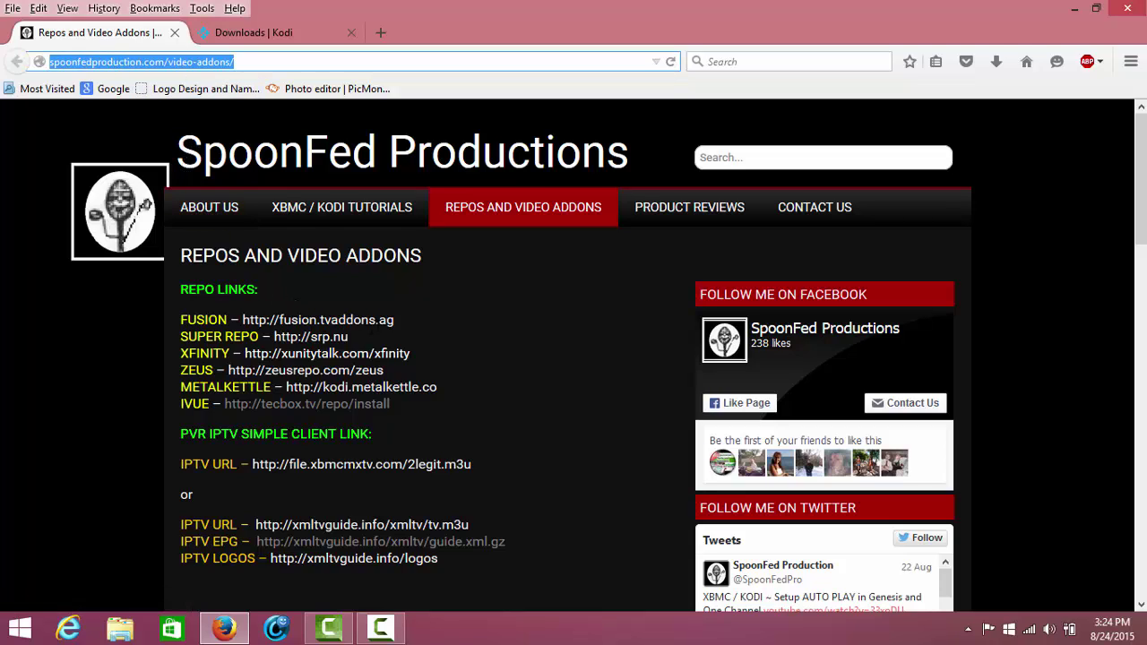
{"action": "left_click", "coordinate": [401, 323]}
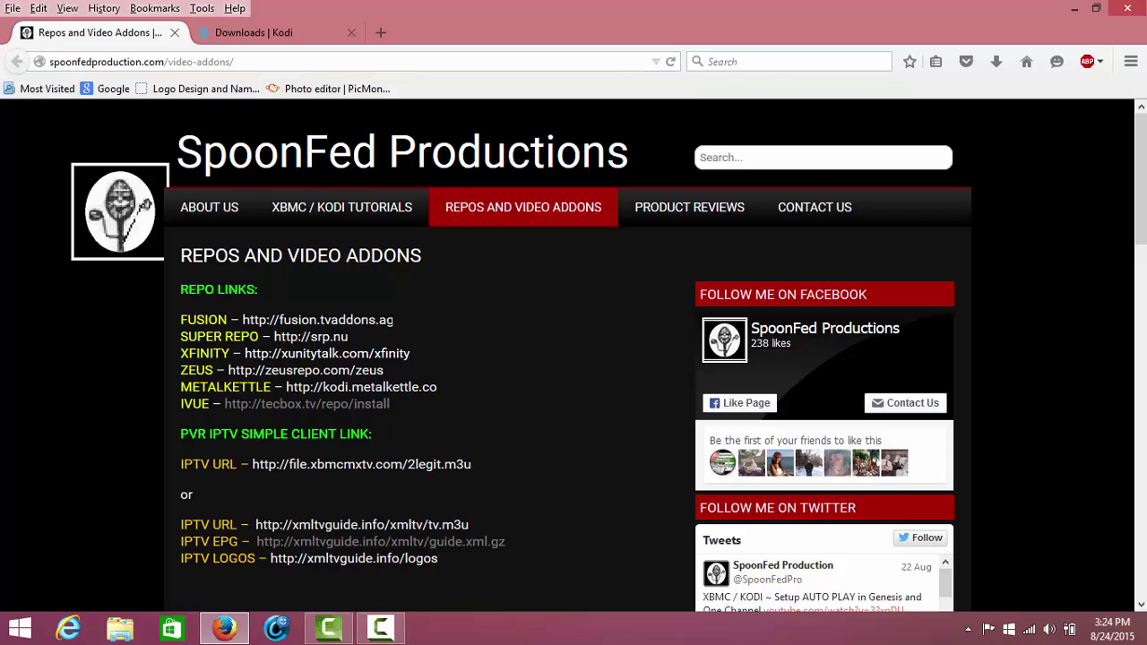
{"action": "left_click_drag", "start_coordinate": [394, 320], "coordinate": [250, 320]}
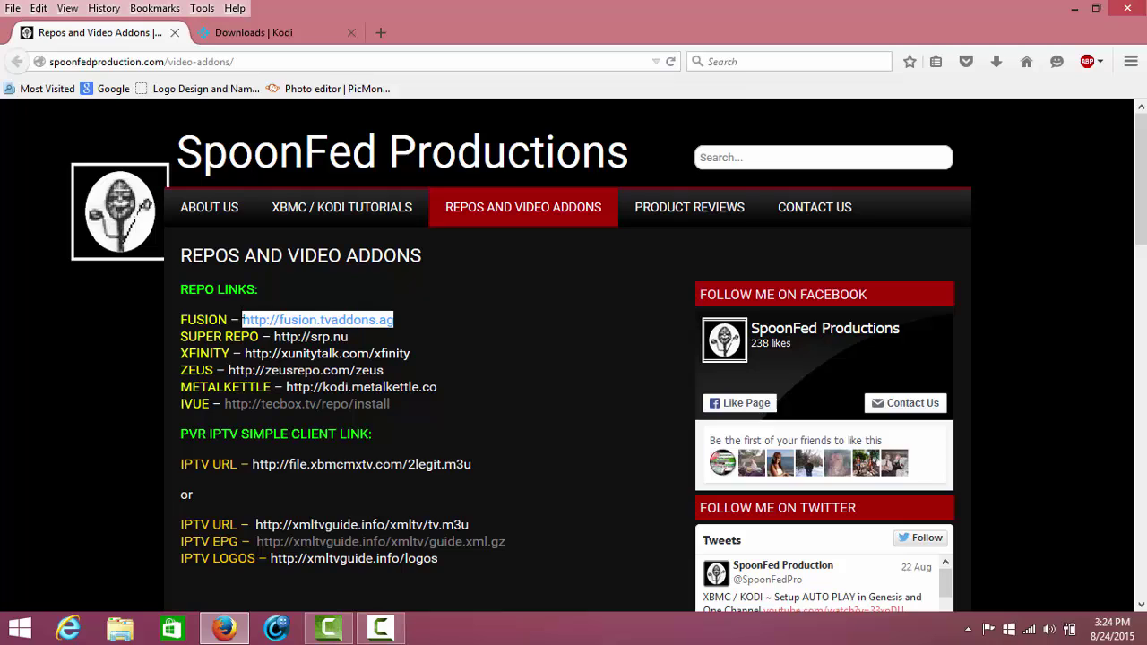
{"action": "right_click", "coordinate": [281, 319]}
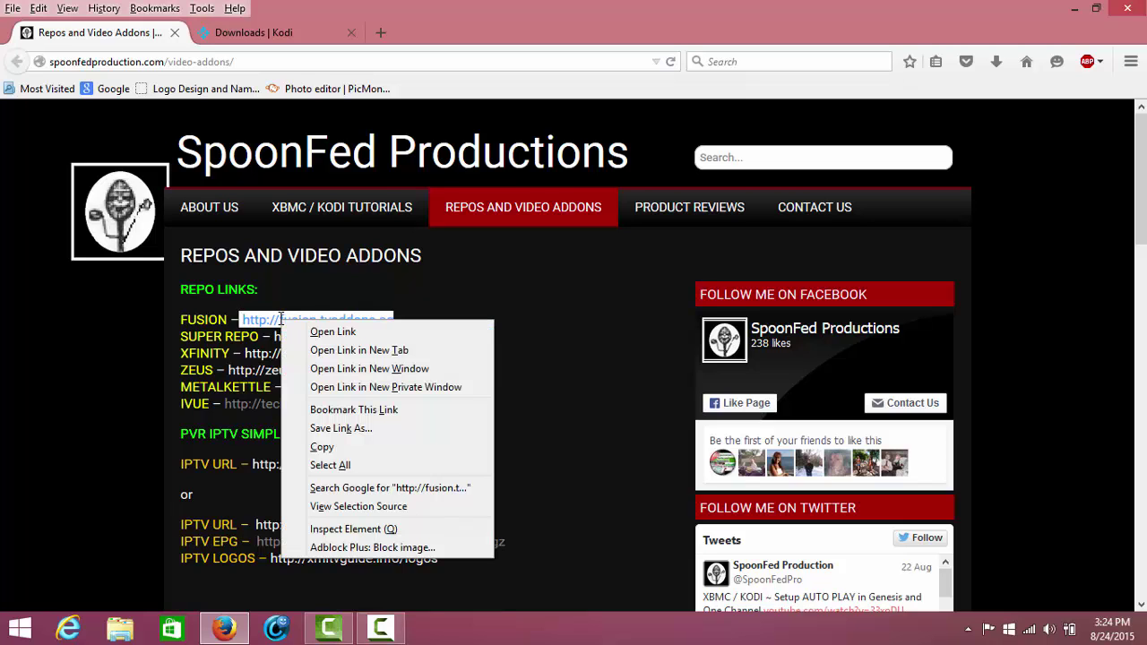
{"action": "left_click", "coordinate": [321, 448]}
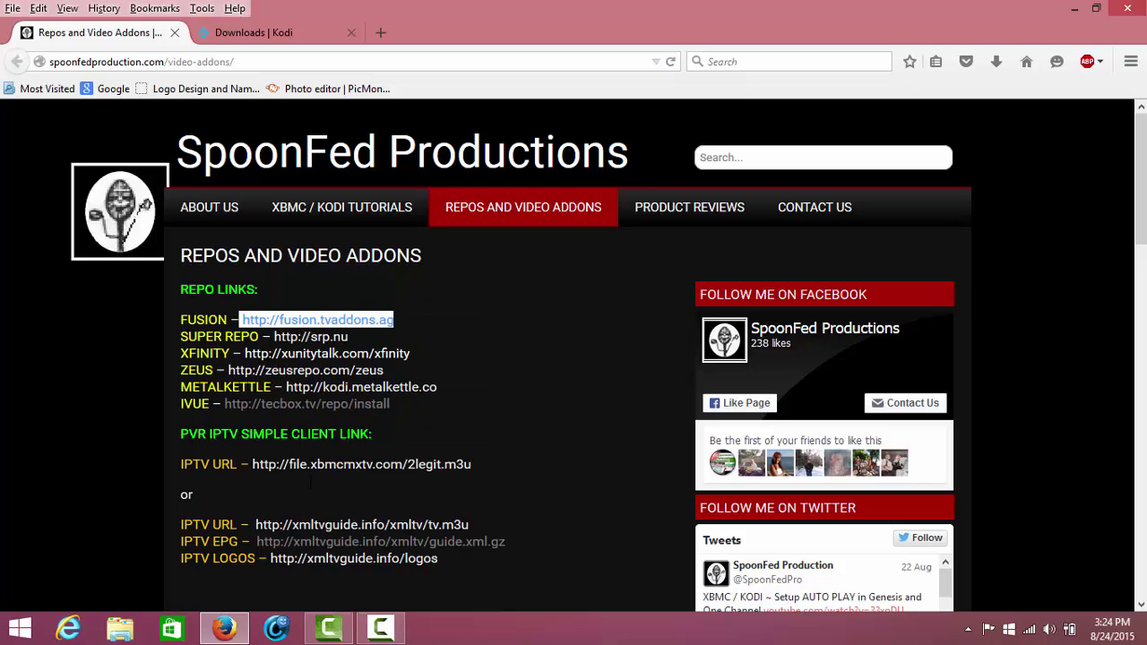
{"action": "left_click", "coordinate": [229, 631]}
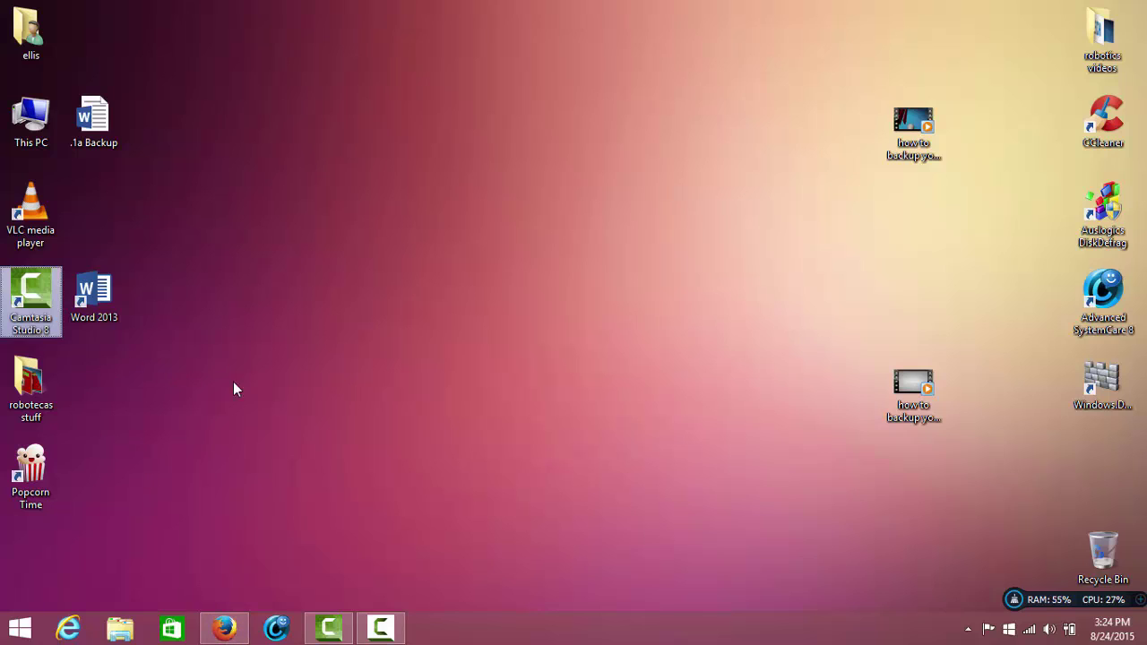
Create a Kodi desktop shortcut from All Programs and launch Kodi from it.
{"action": "left_click", "coordinate": [20, 628]}
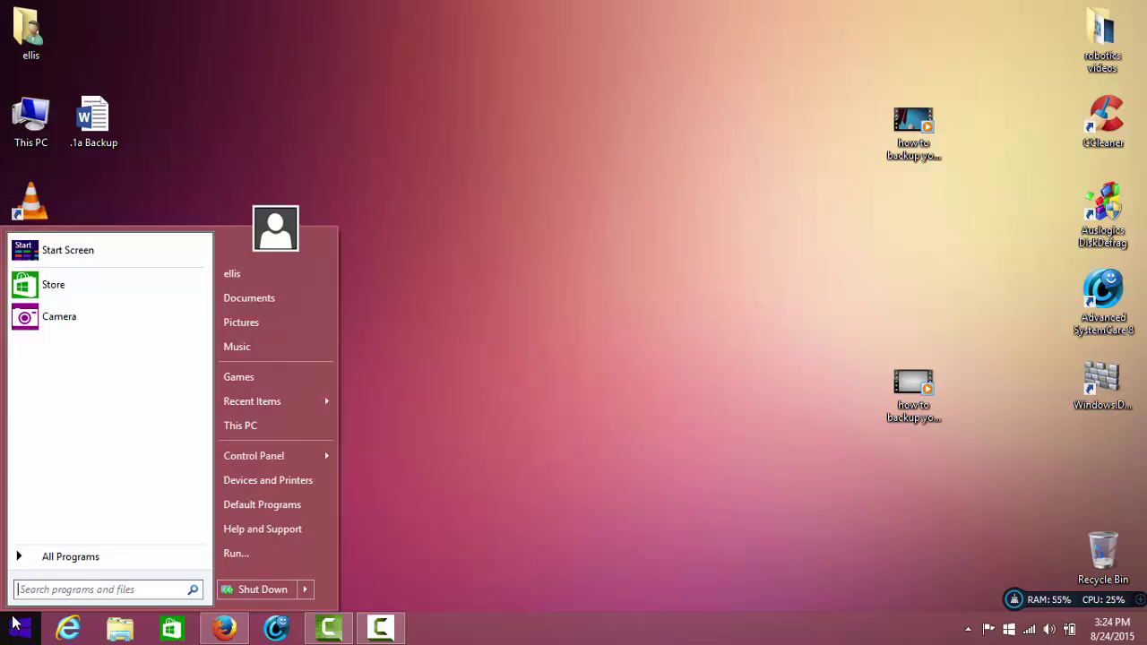
{"action": "left_click", "coordinate": [100, 560]}
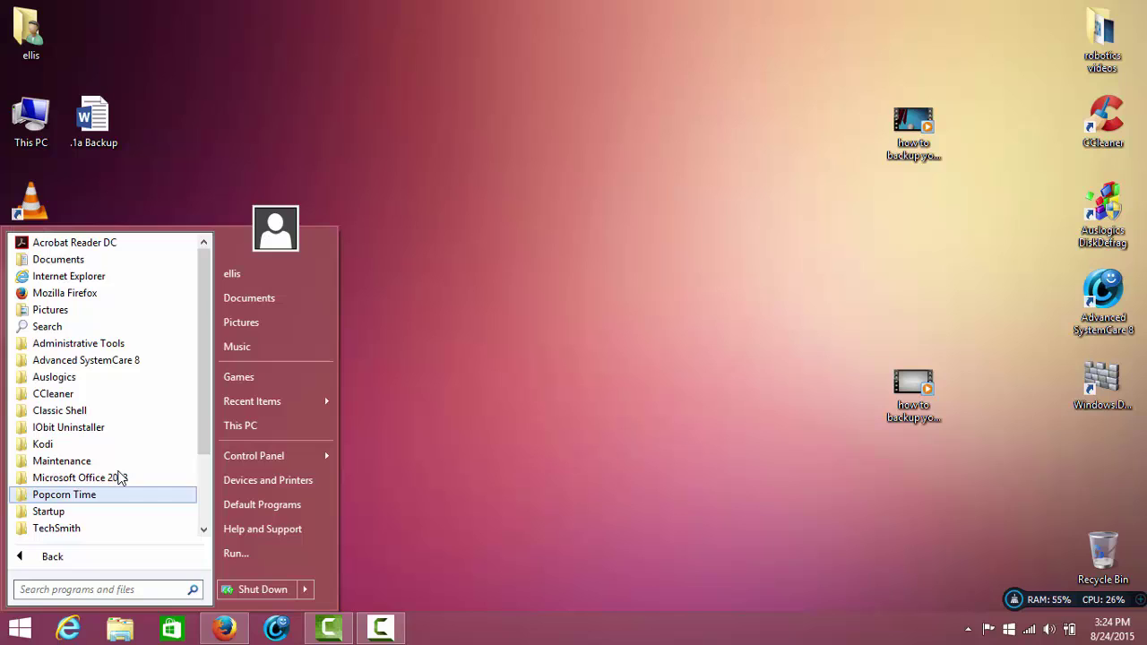
{"action": "left_click", "coordinate": [107, 445]}
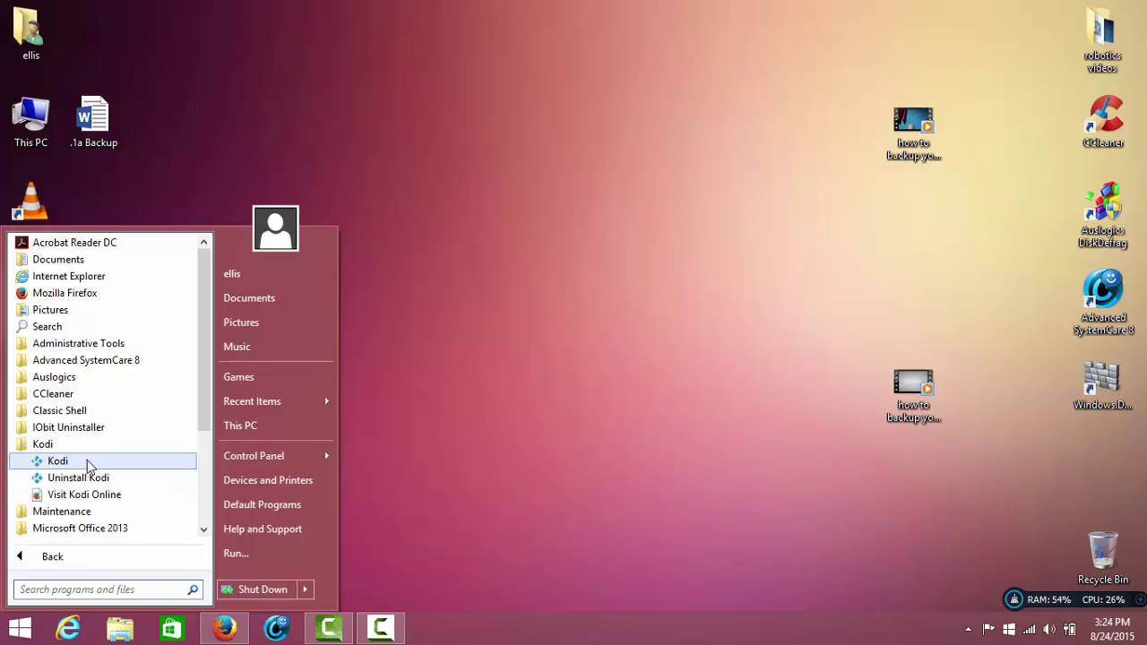
{"action": "left_click_drag", "start_coordinate": [146, 459], "coordinate": [544, 370]}
{"action": "left_click", "coordinate": [558, 447]}
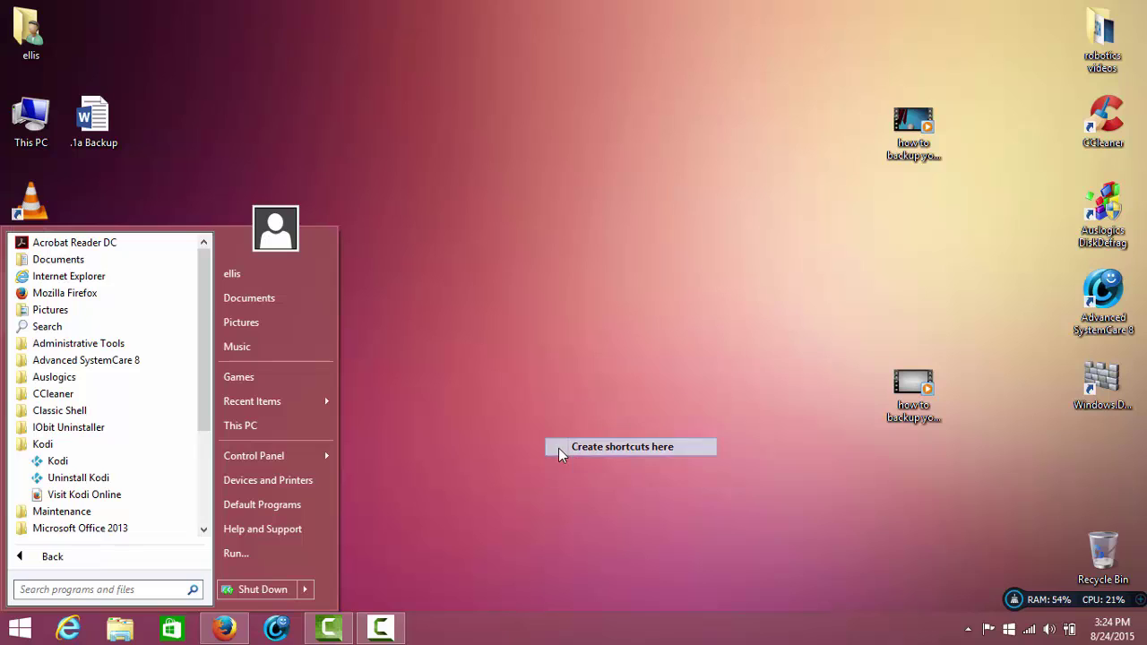
{"action": "left_click", "coordinate": [536, 296]}
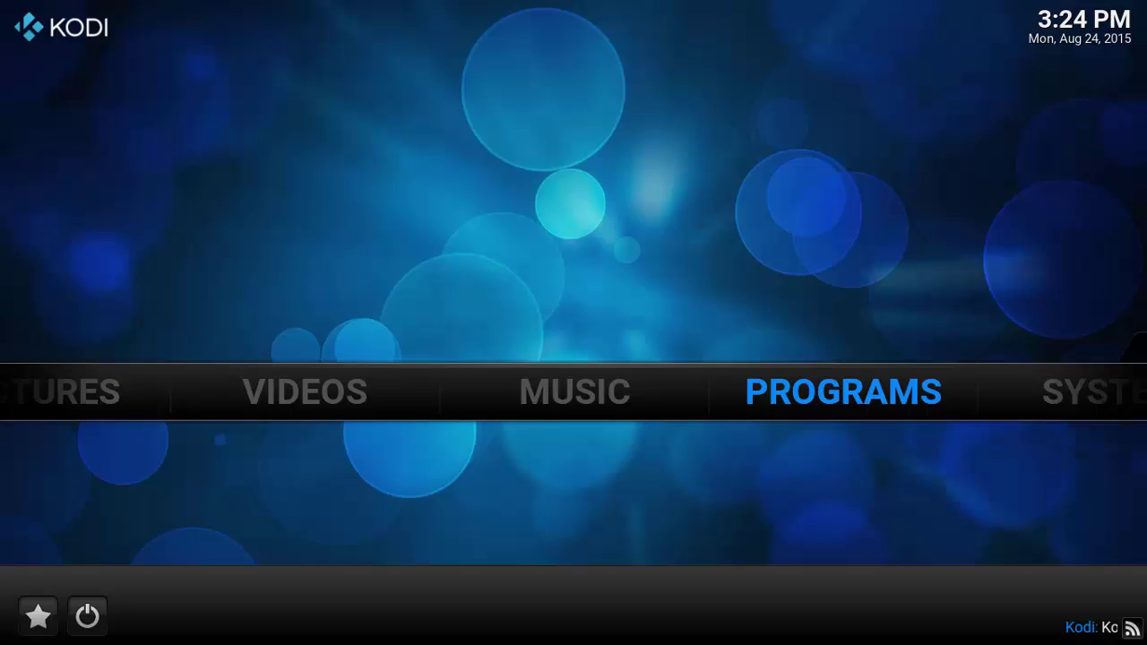
{"action": "mouse_move", "coordinate": [1098, 423]}
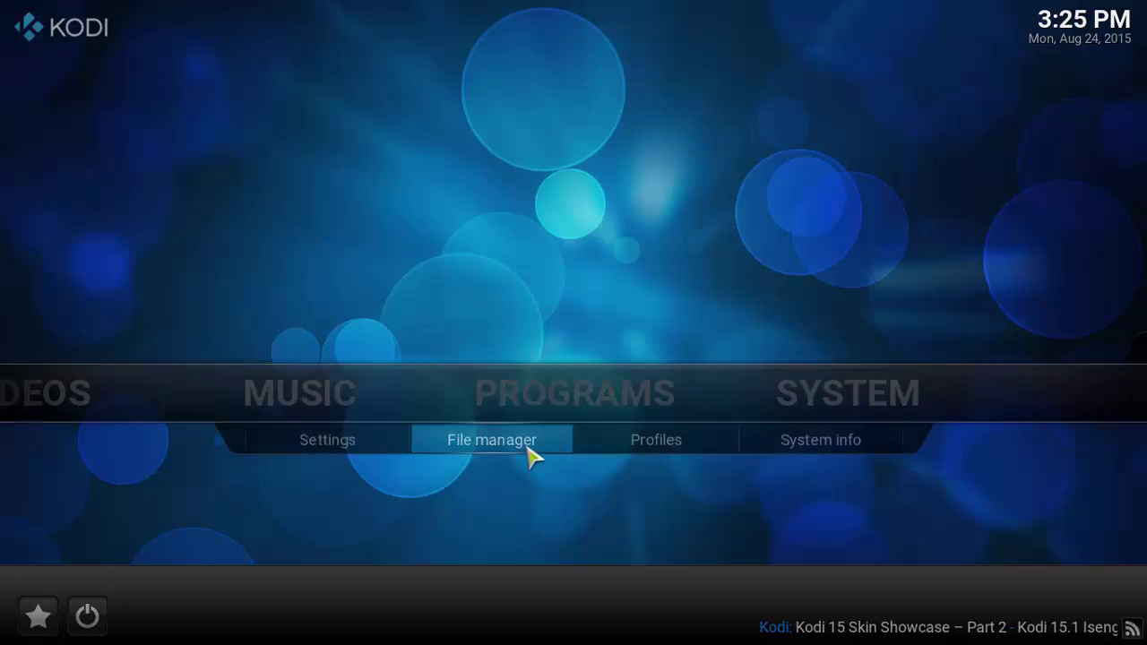
{"action": "left_click", "coordinate": [531, 448]}
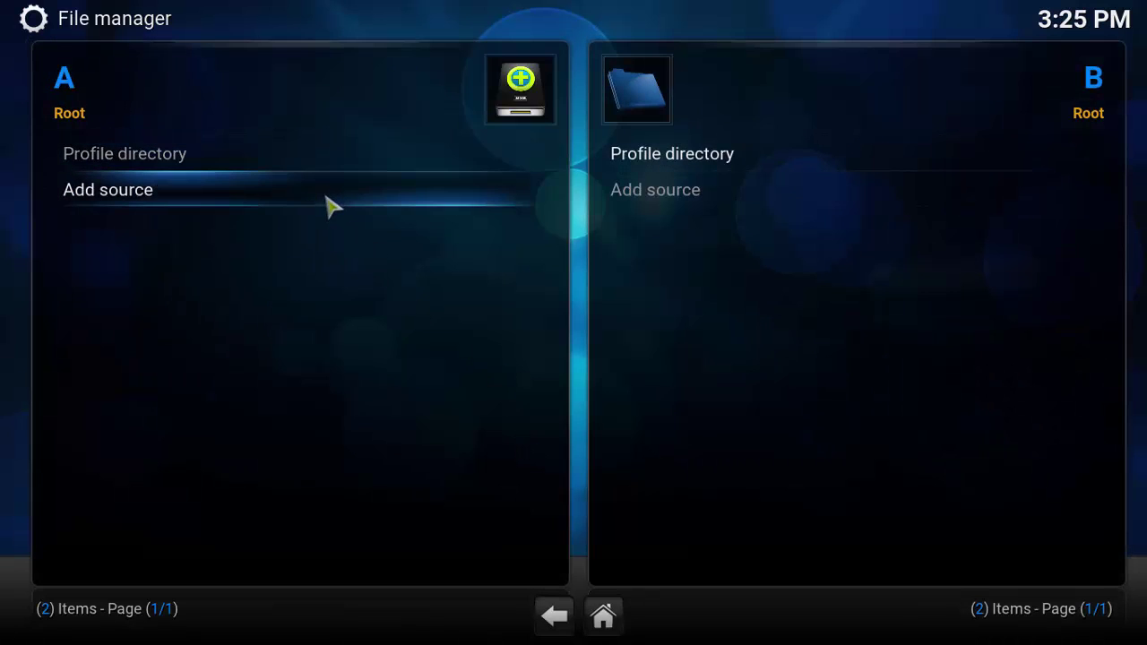
{"action": "left_click", "coordinate": [228, 200]}
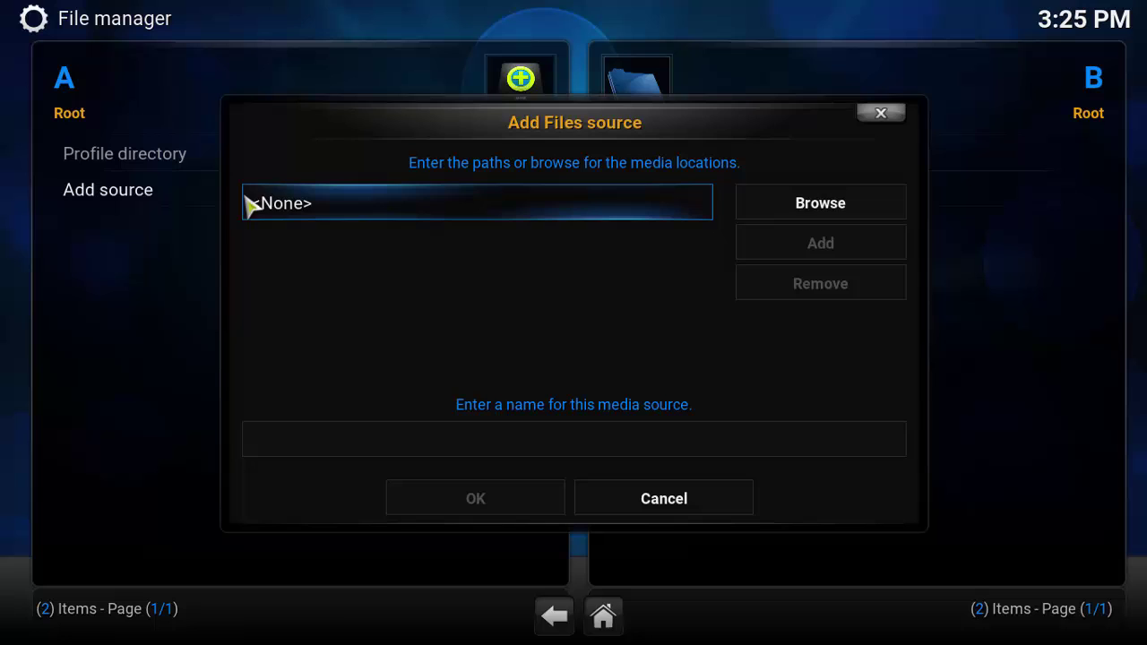
{"action": "left_click", "coordinate": [356, 204]}
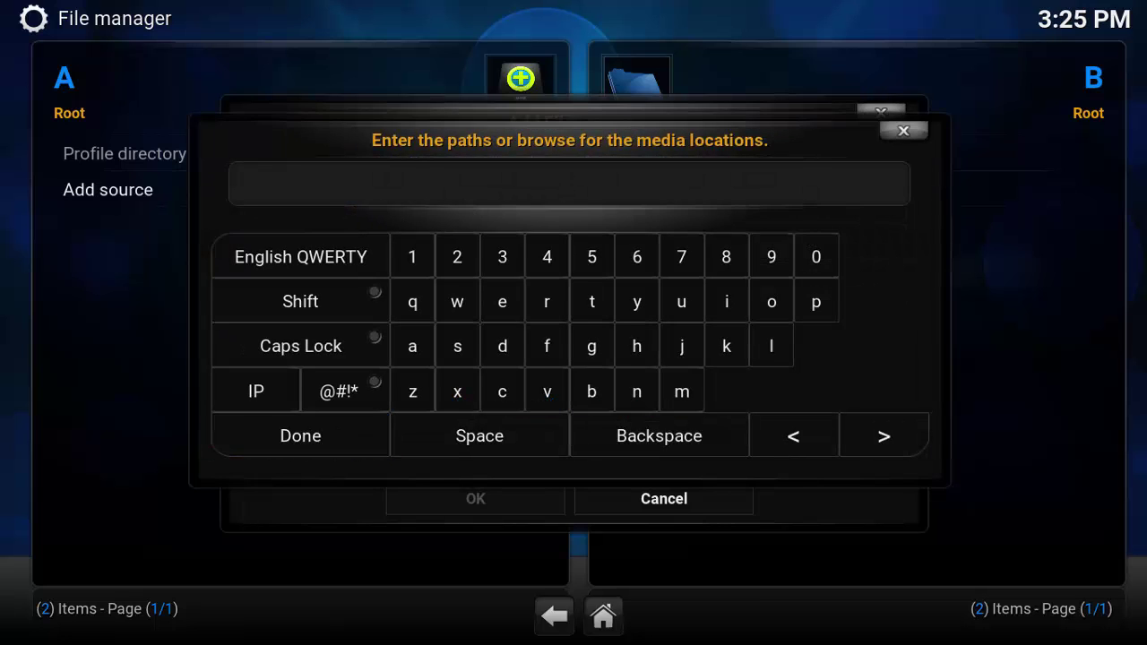
{"action": "type", "text": "http://fusion.tvaddons.ag"}
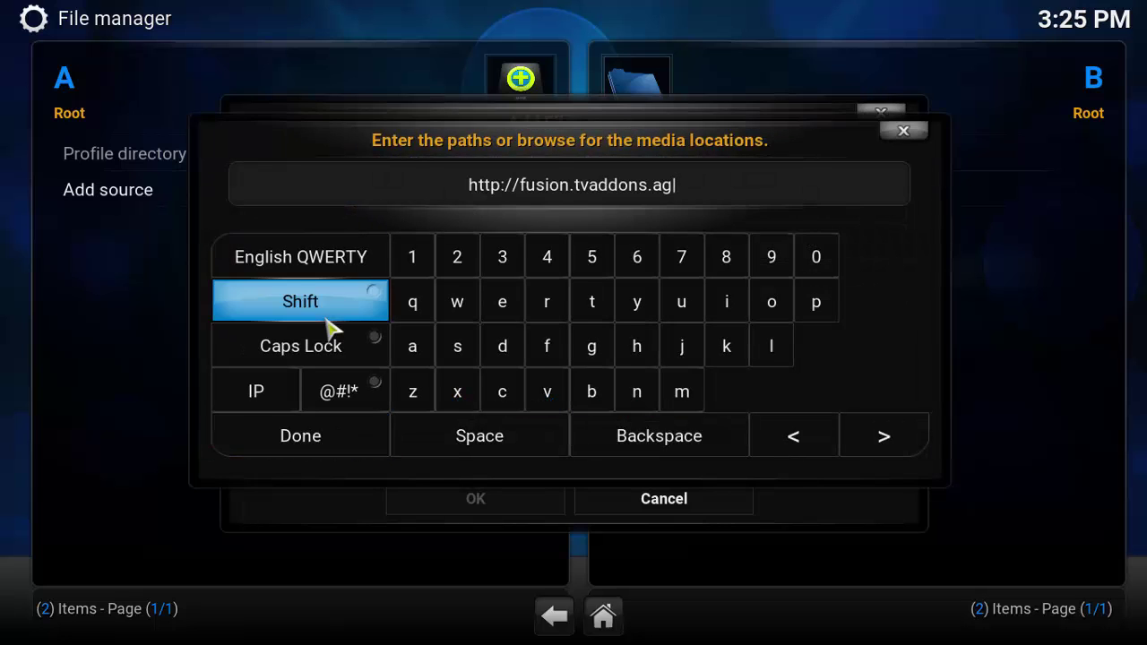
{"action": "left_click", "coordinate": [307, 437]}
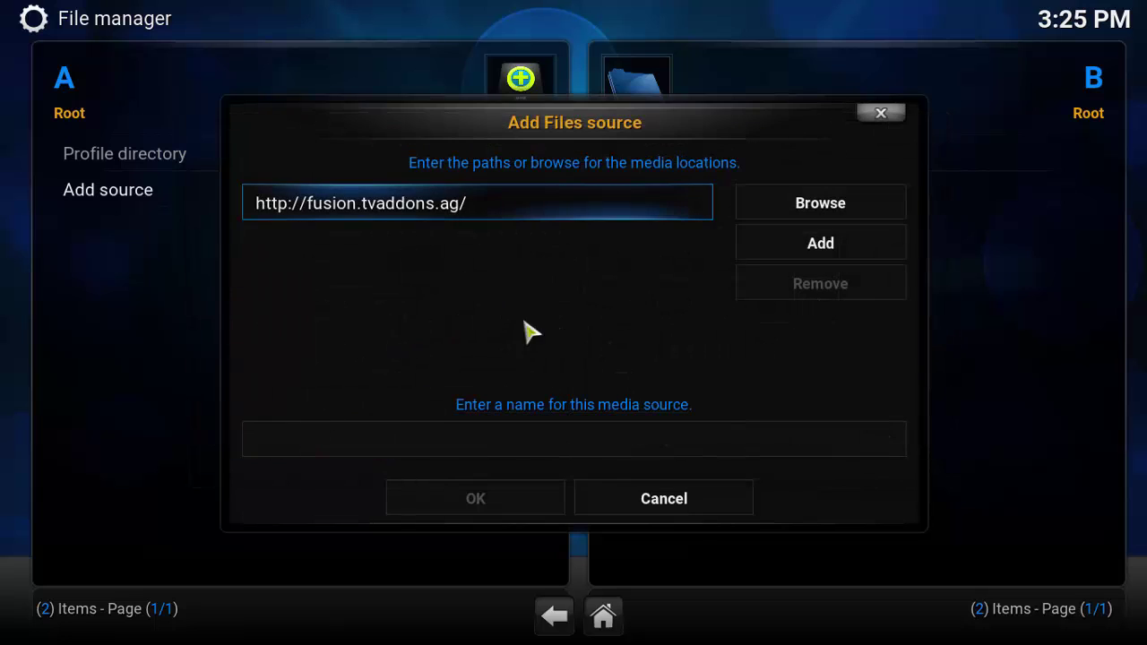
Name the source 'fusion', save it despite the connection warning, and return home.
{"action": "left_click", "coordinate": [516, 459]}
{"action": "type", "text": "fusio"}
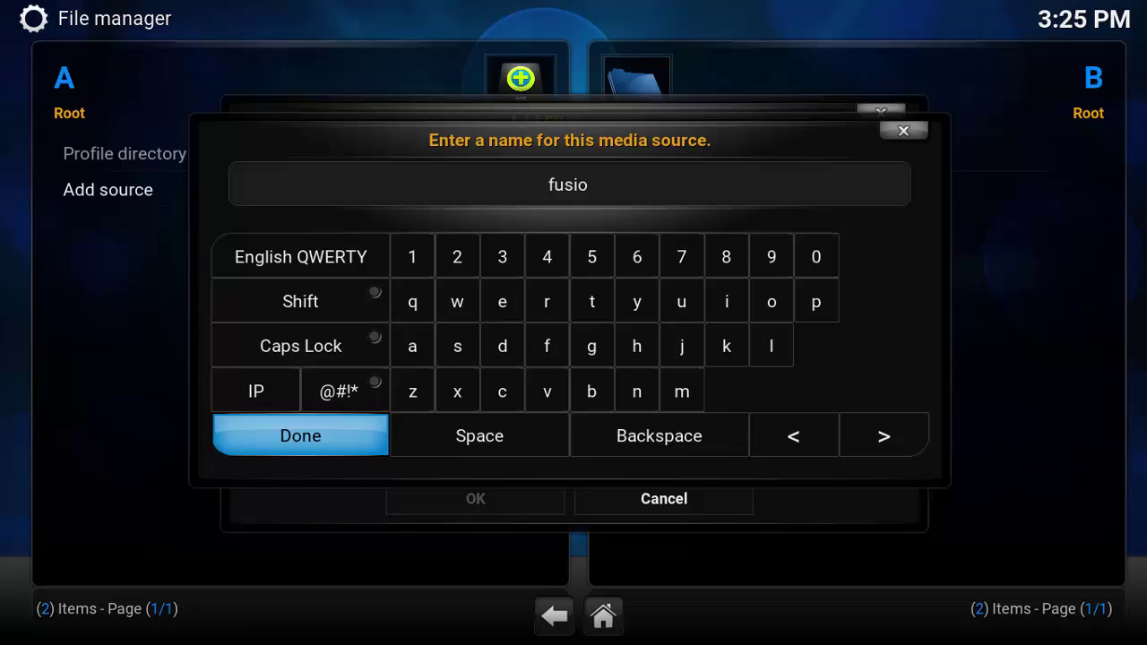
{"action": "type", "text": "n"}
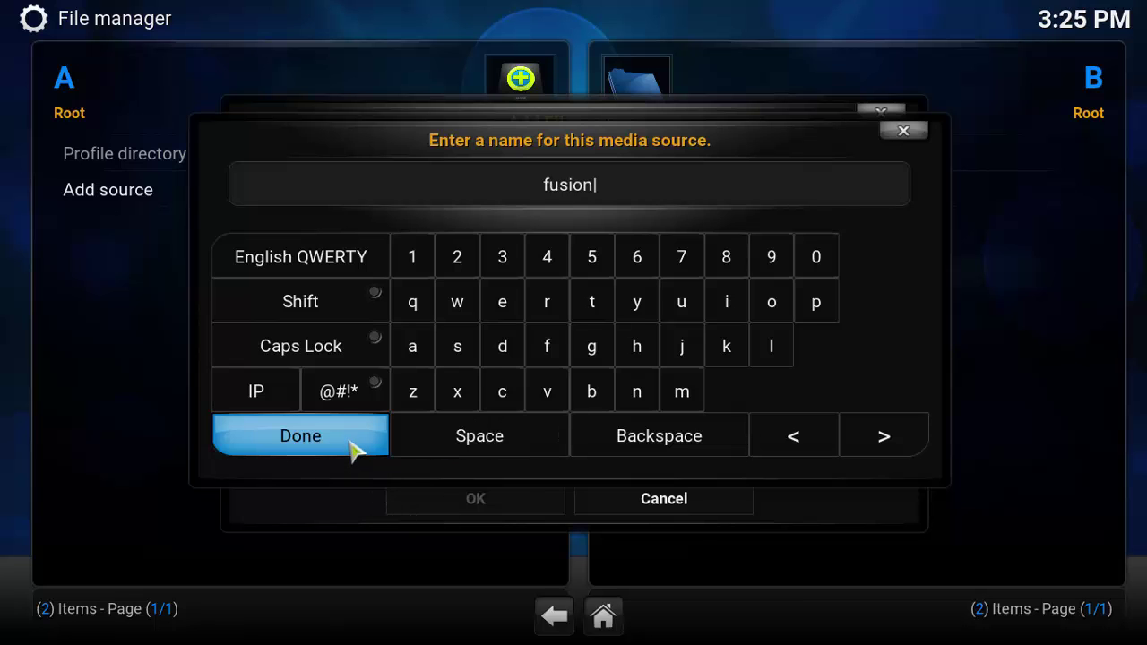
{"action": "left_click", "coordinate": [349, 443]}
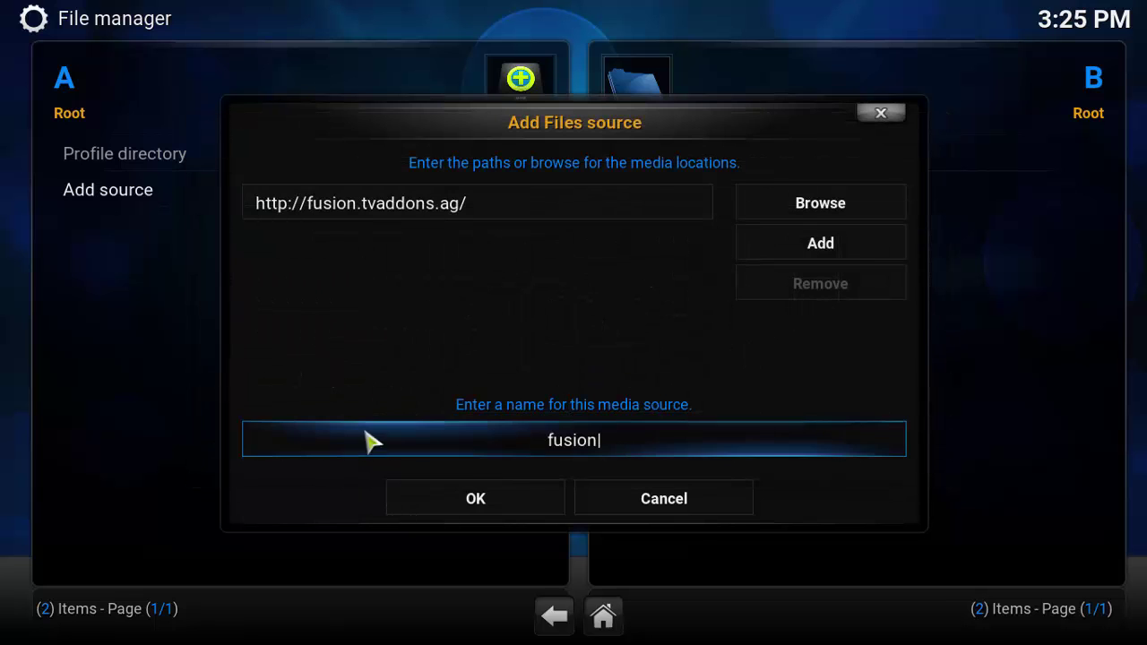
{"action": "left_click", "coordinate": [430, 504]}
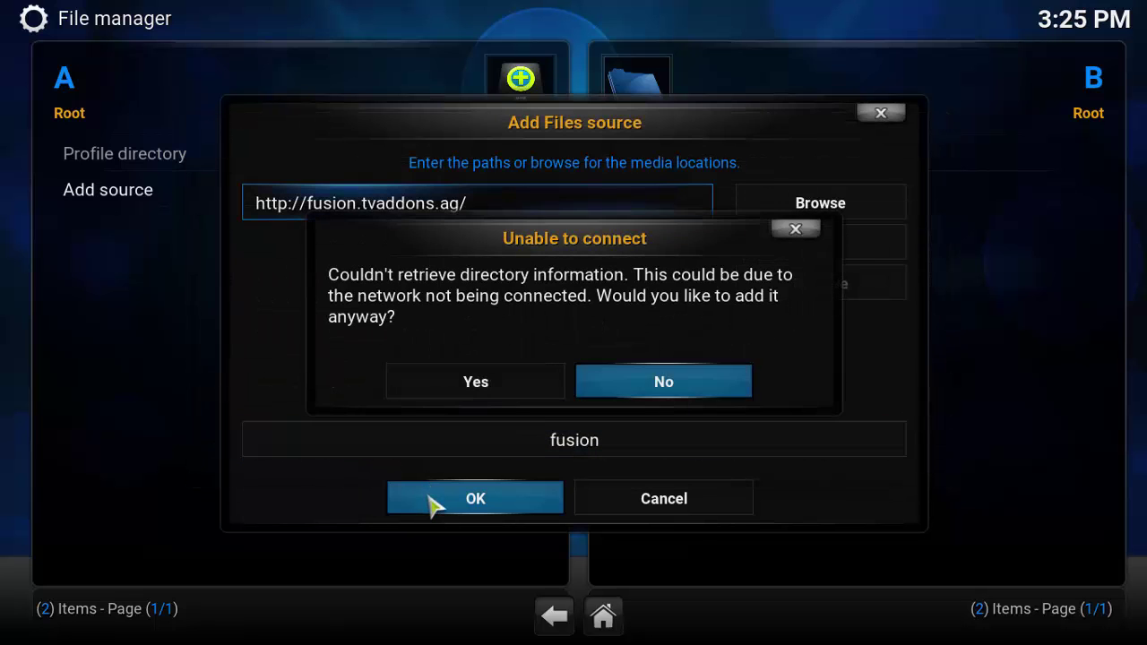
{"action": "left_click", "coordinate": [474, 386]}
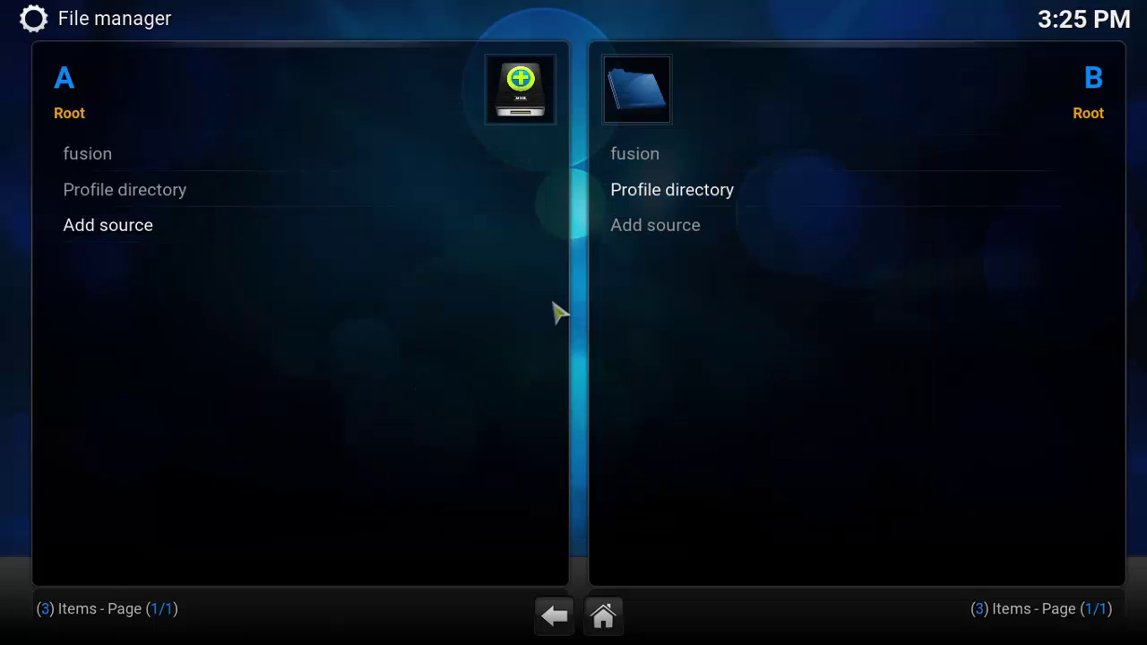
{"action": "right_click", "coordinate": [397, 348]}
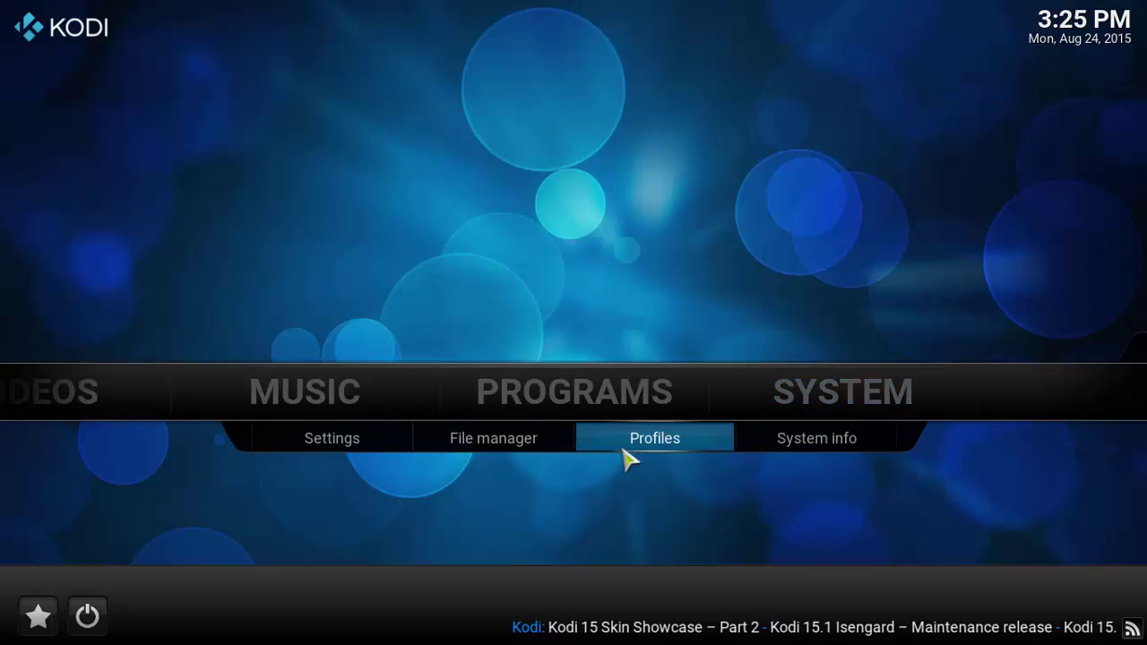
Go to System > Settings > Add-ons and dismiss the first-run help message.
{"action": "left_click", "coordinate": [524, 454]}
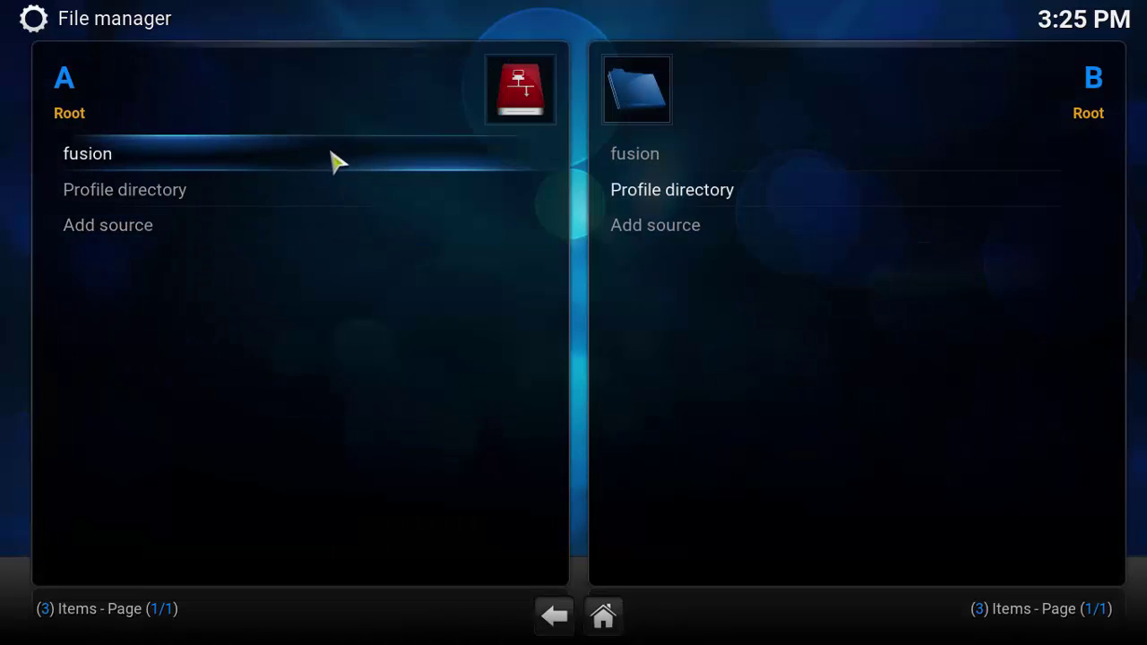
{"action": "right_click", "coordinate": [291, 497]}
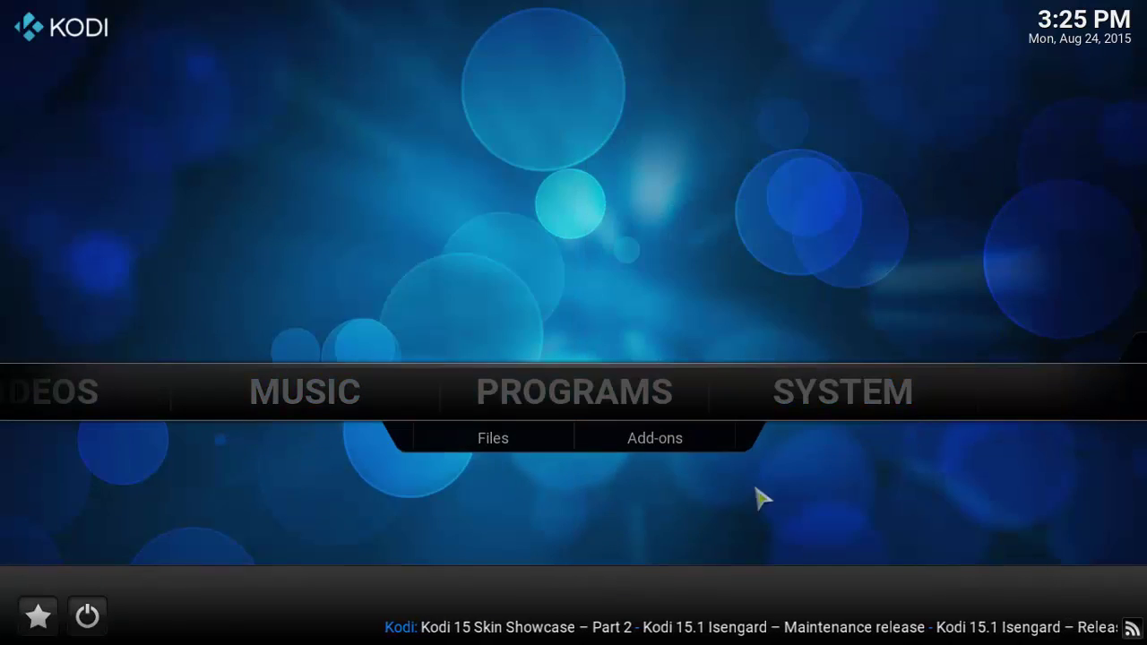
{"action": "left_click", "coordinate": [840, 403]}
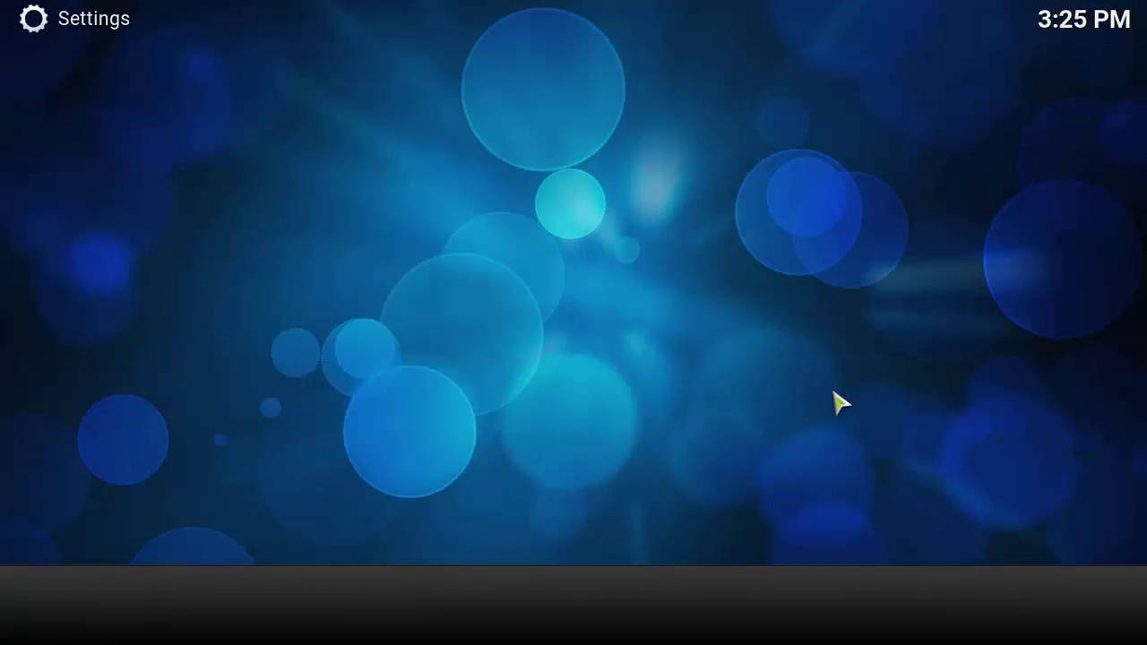
{"action": "left_click", "coordinate": [290, 428]}
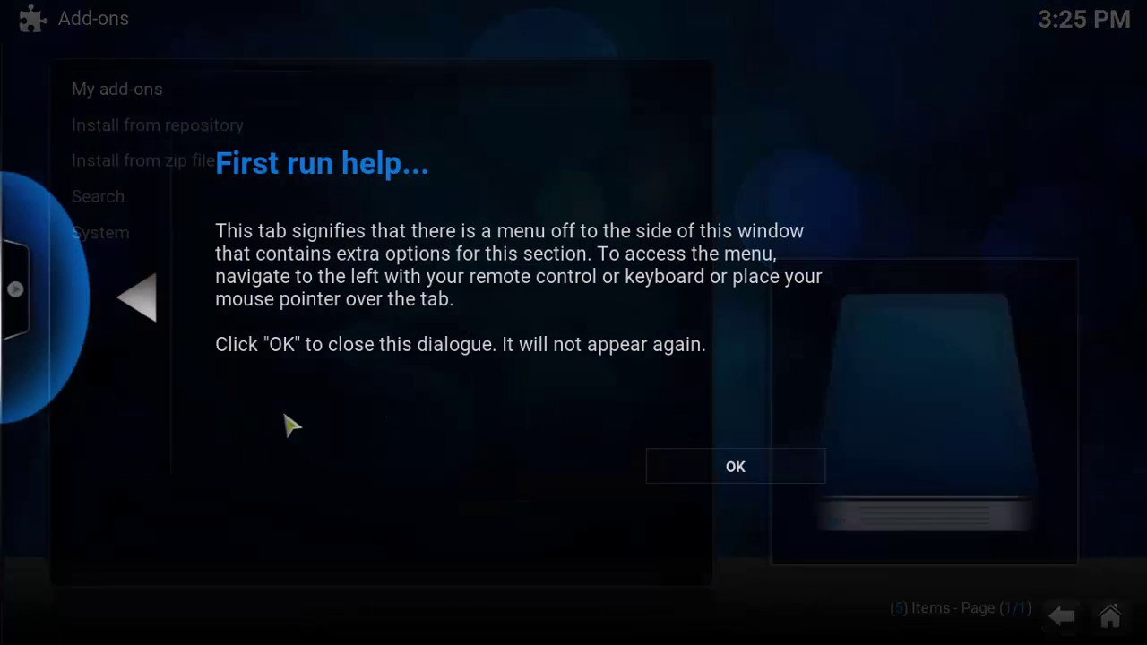
{"action": "left_click", "coordinate": [738, 472]}
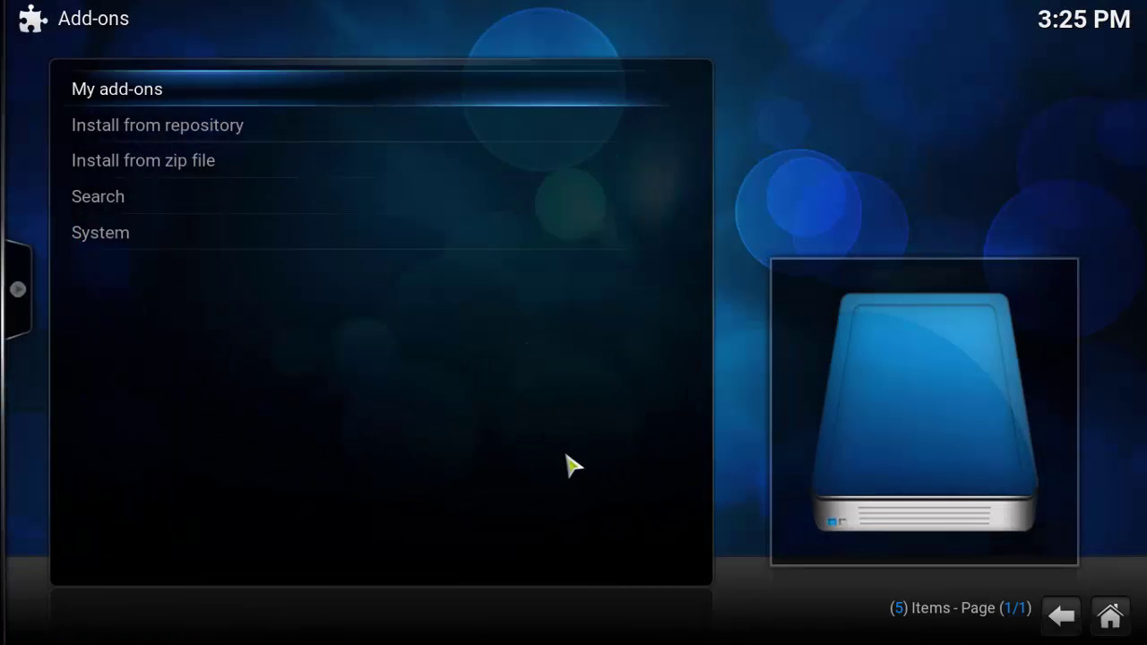
Install plugin.program.addoninstaller-1.2.0.zip from the fusion source's start-here folder.
{"action": "left_click", "coordinate": [341, 170]}
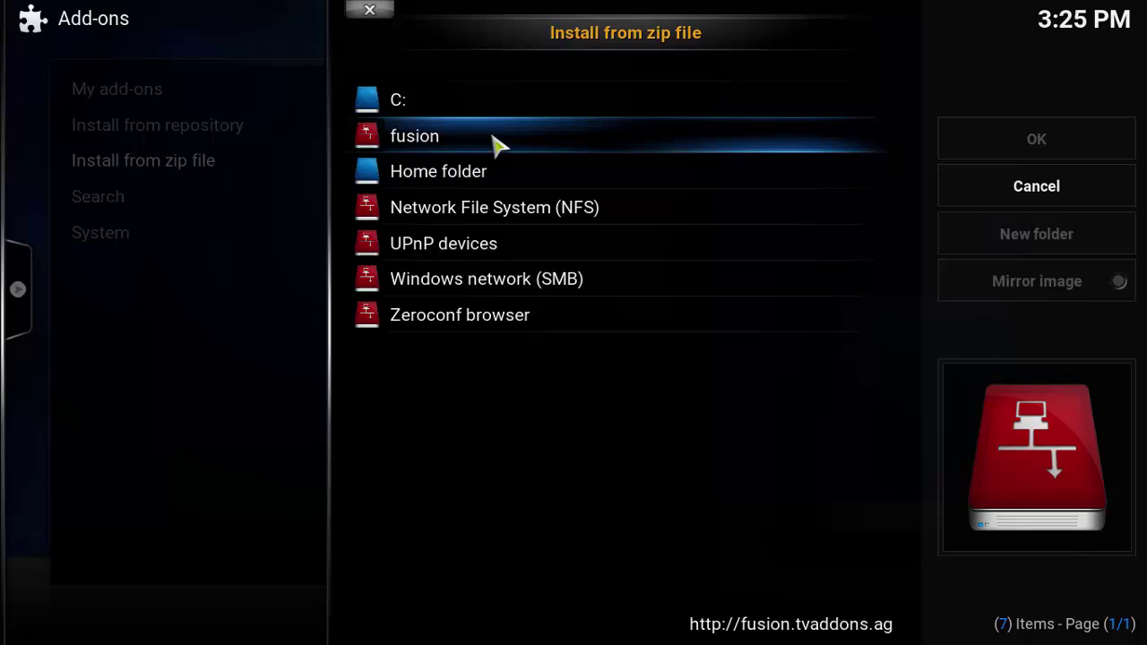
{"action": "key", "text": "backslash"}
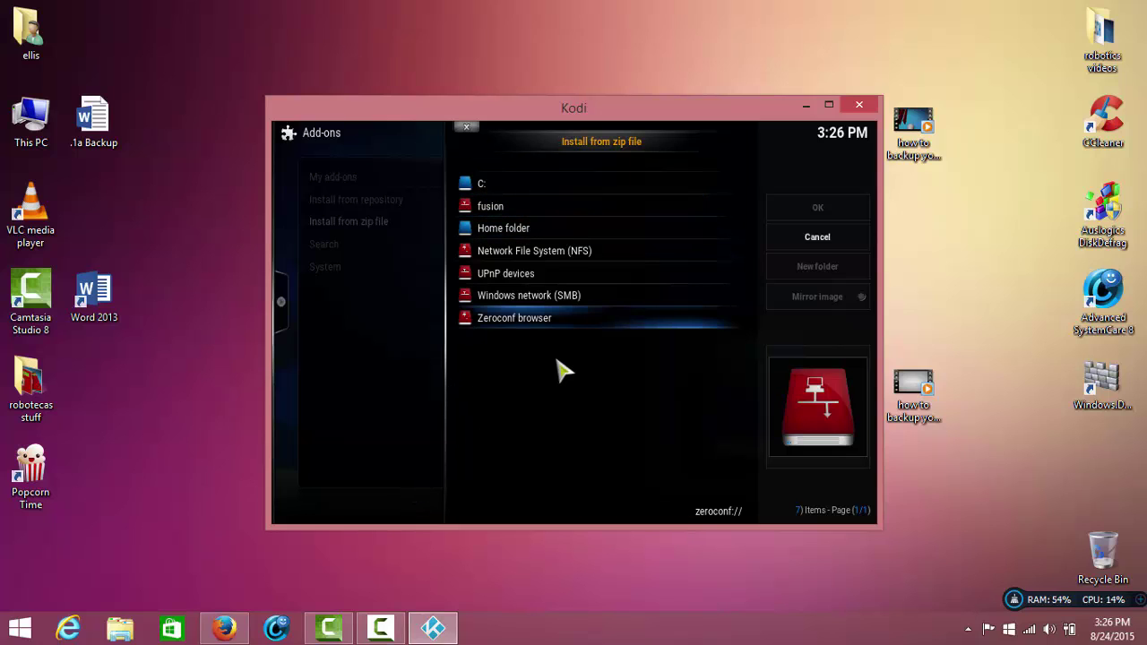
{"action": "key", "text": "backslash"}
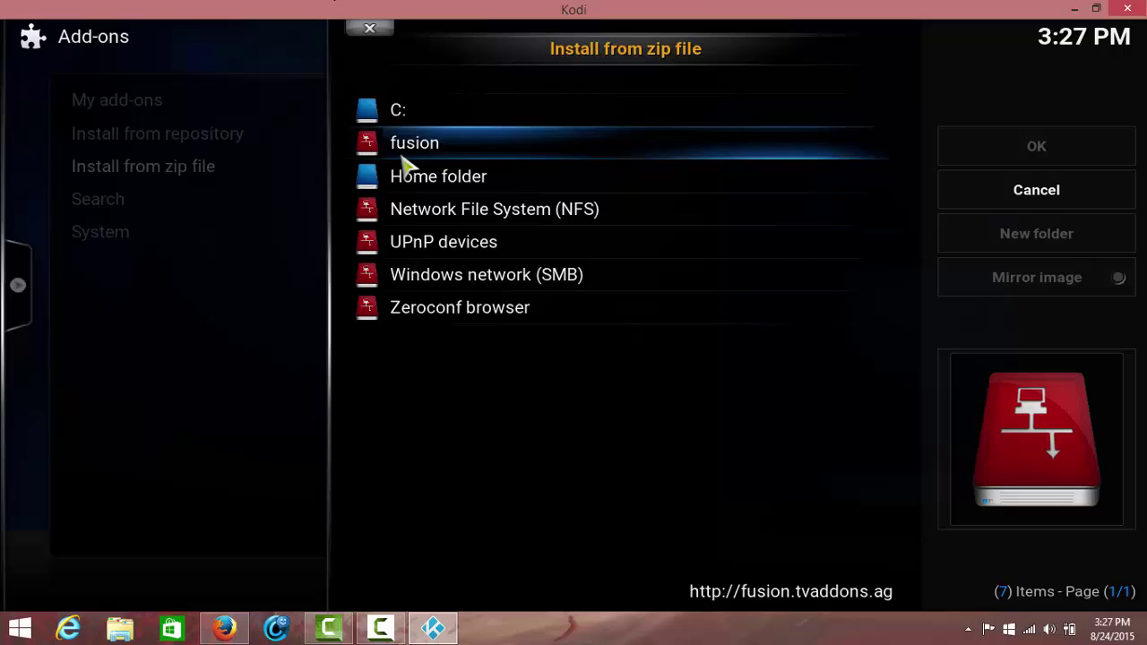
{"action": "left_click", "coordinate": [401, 157]}
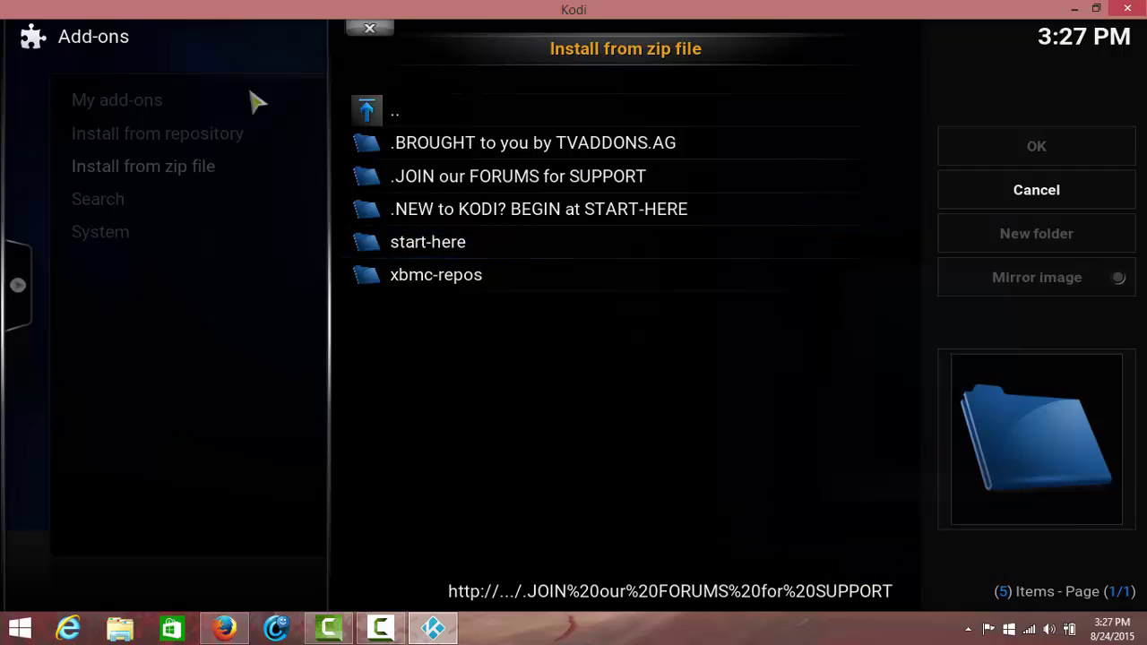
{"action": "left_click", "coordinate": [463, 243]}
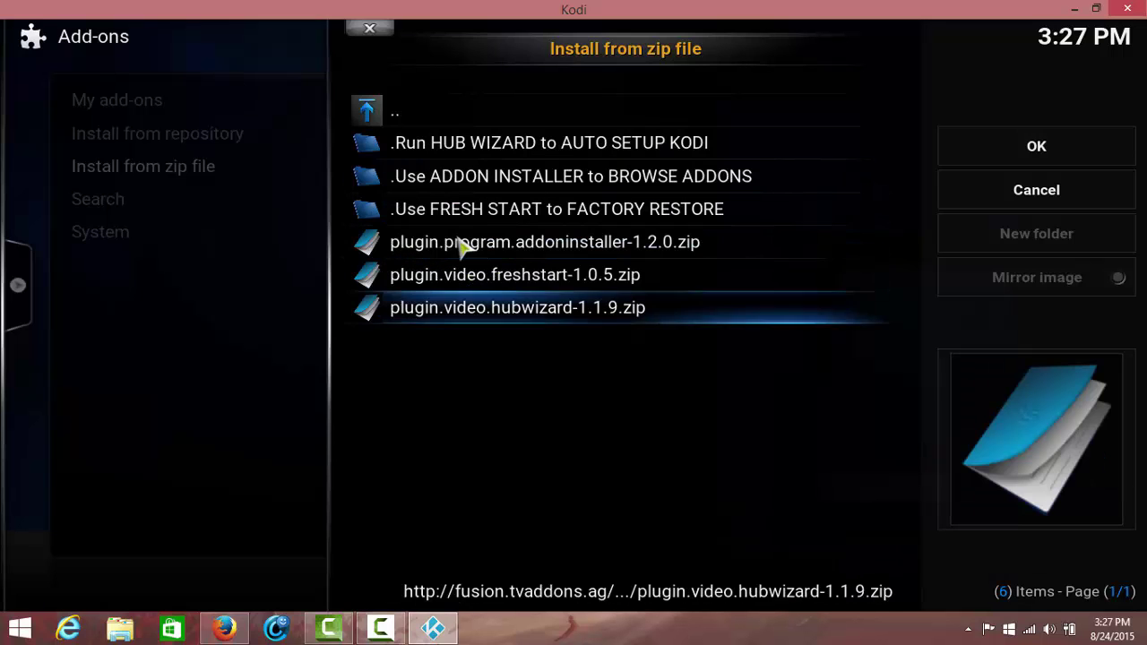
{"action": "left_click", "coordinate": [519, 250]}
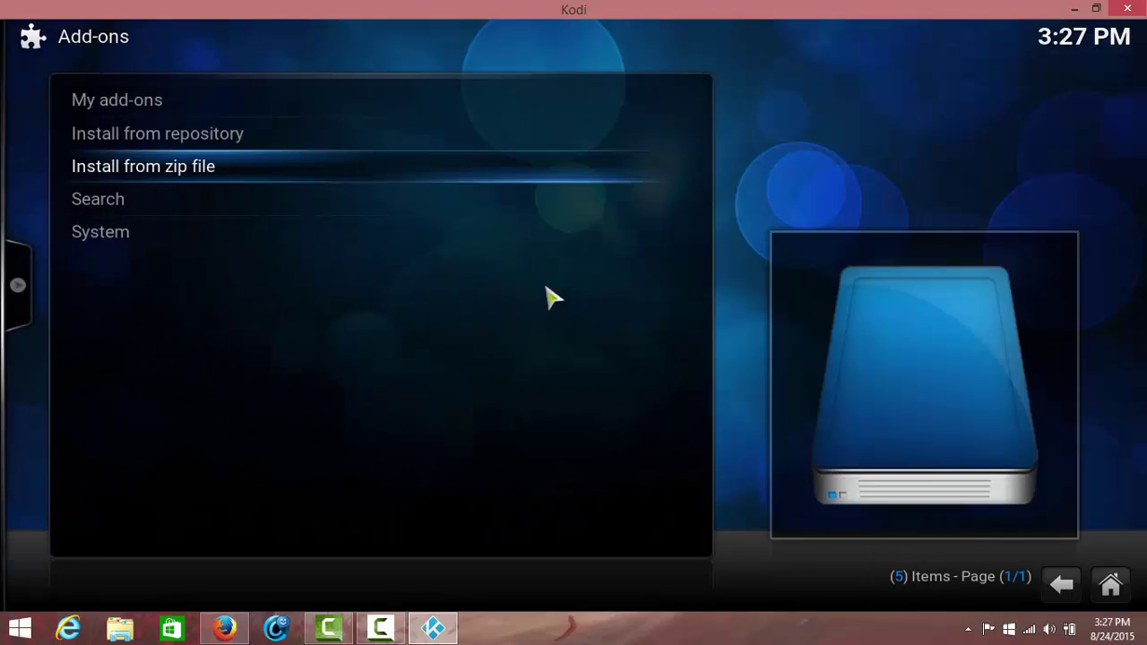
Install plugin.video.freshstart-1.0.5.zip from fusion > start-here.
{"action": "left_click", "coordinate": [429, 175]}
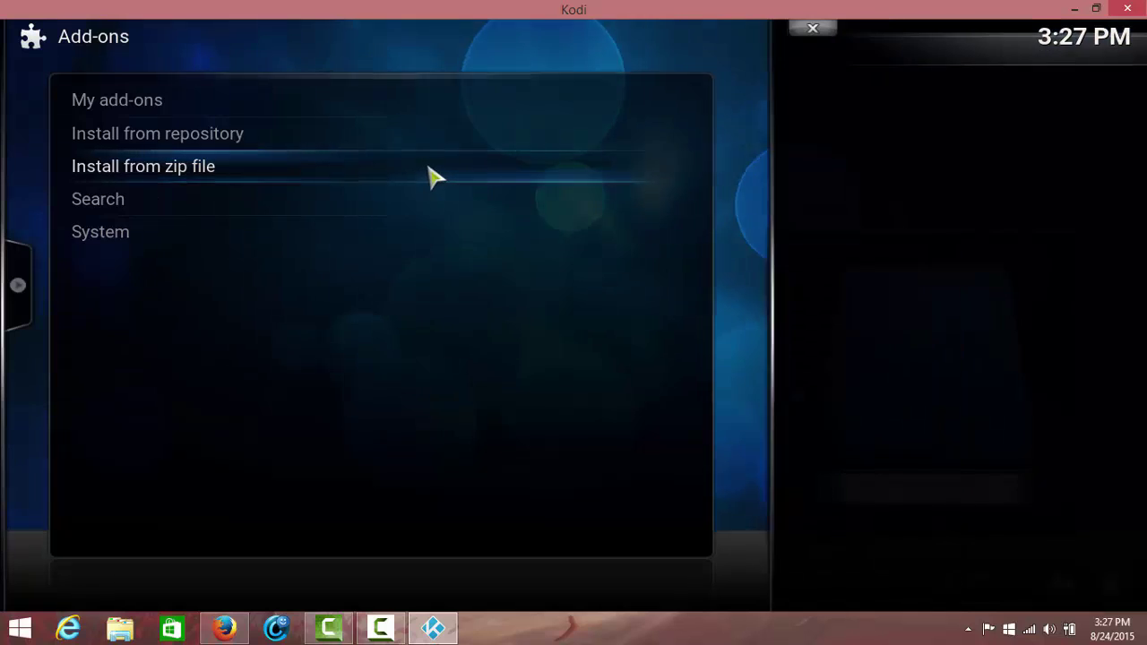
{"action": "left_click", "coordinate": [503, 154]}
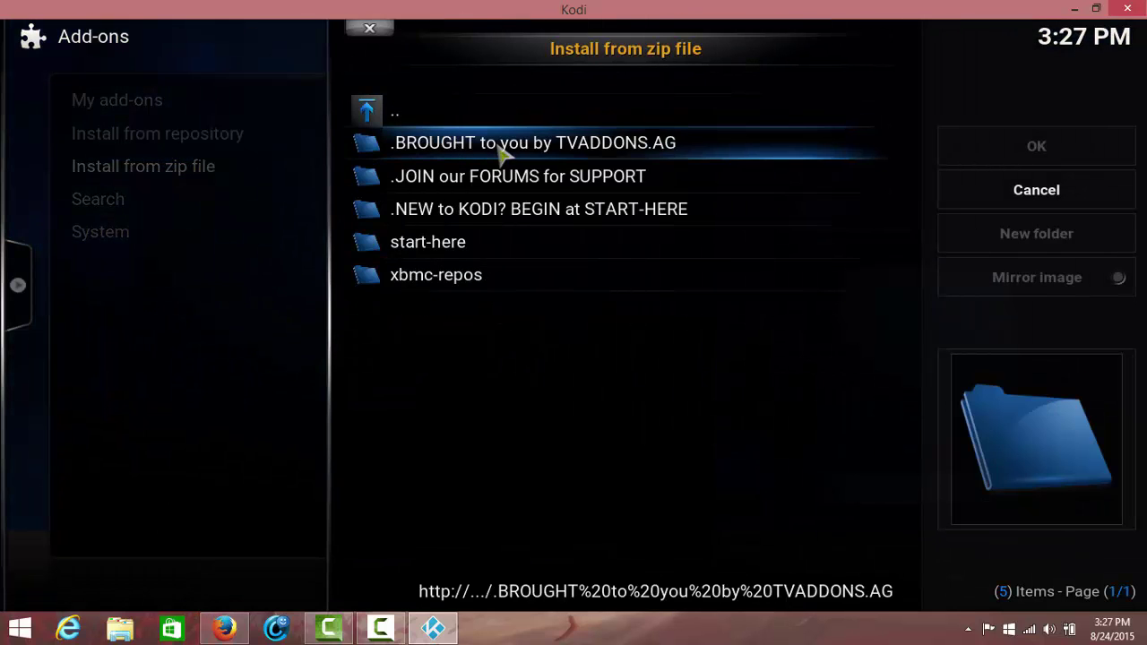
{"action": "left_click", "coordinate": [487, 243]}
{"action": "left_click", "coordinate": [486, 243]}
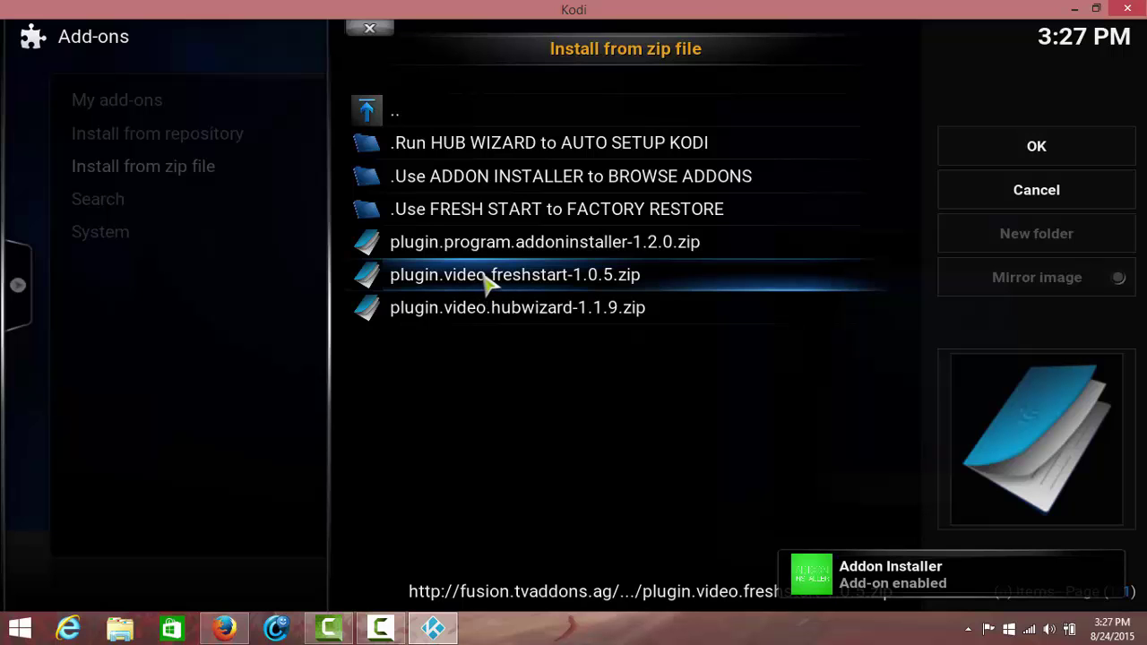
{"action": "left_click", "coordinate": [493, 281]}
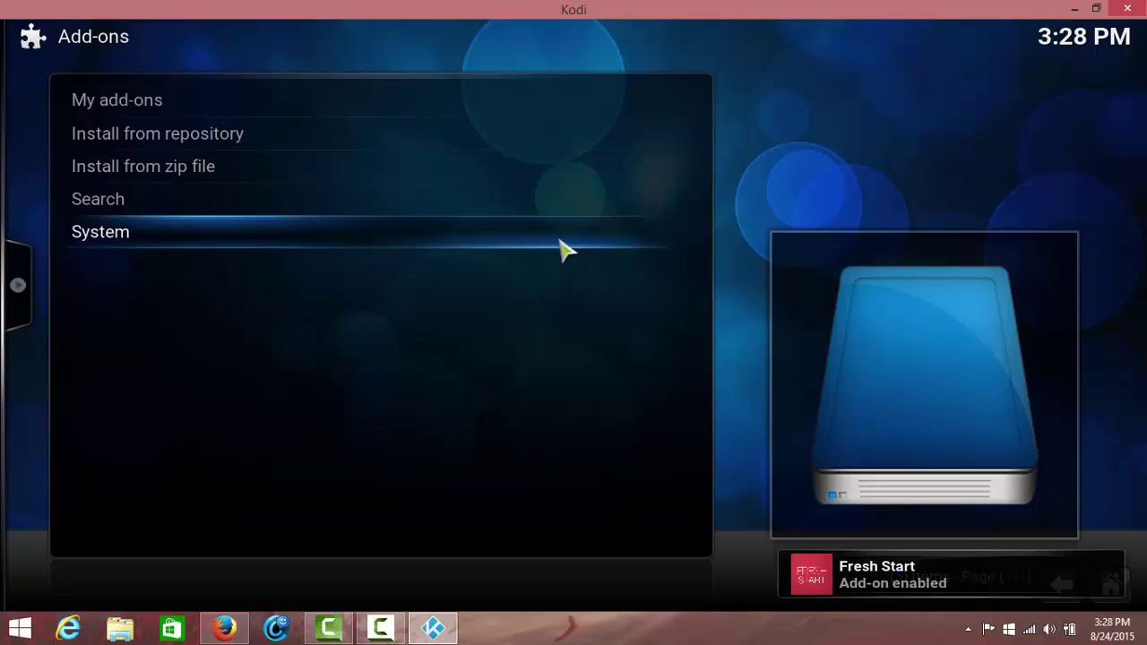
Install plugin.video.hubwizard-1.1.9.zip from fusion > start-here and return to the home menu.
{"action": "left_click", "coordinate": [386, 173]}
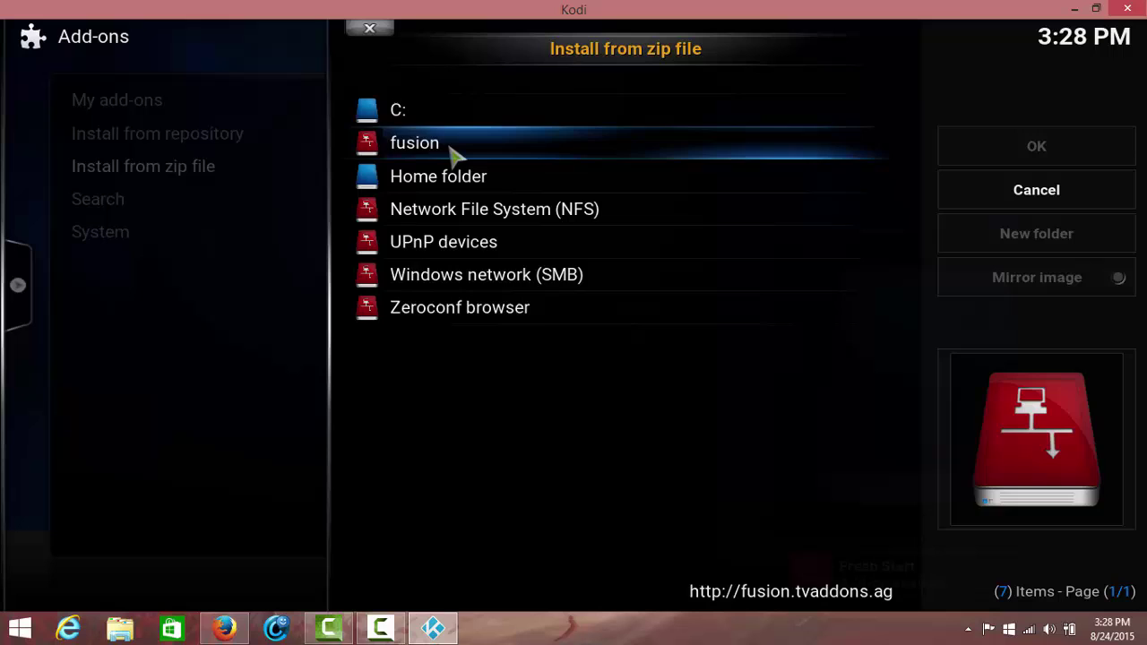
{"action": "left_click", "coordinate": [454, 155]}
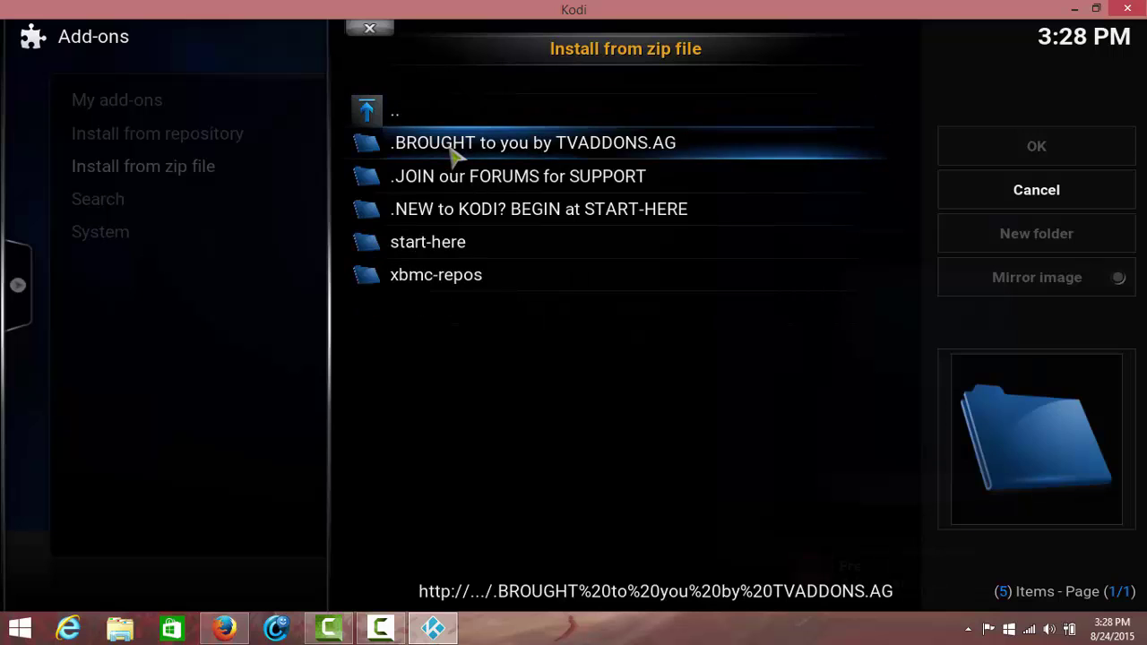
{"action": "left_click", "coordinate": [476, 256]}
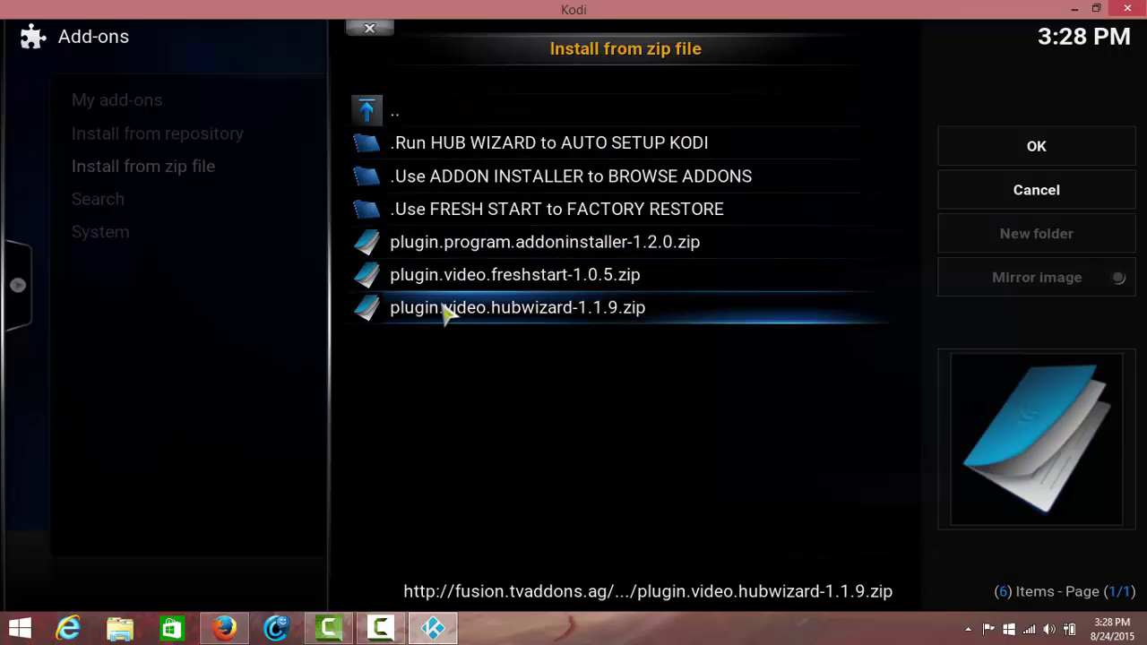
{"action": "left_click", "coordinate": [476, 307]}
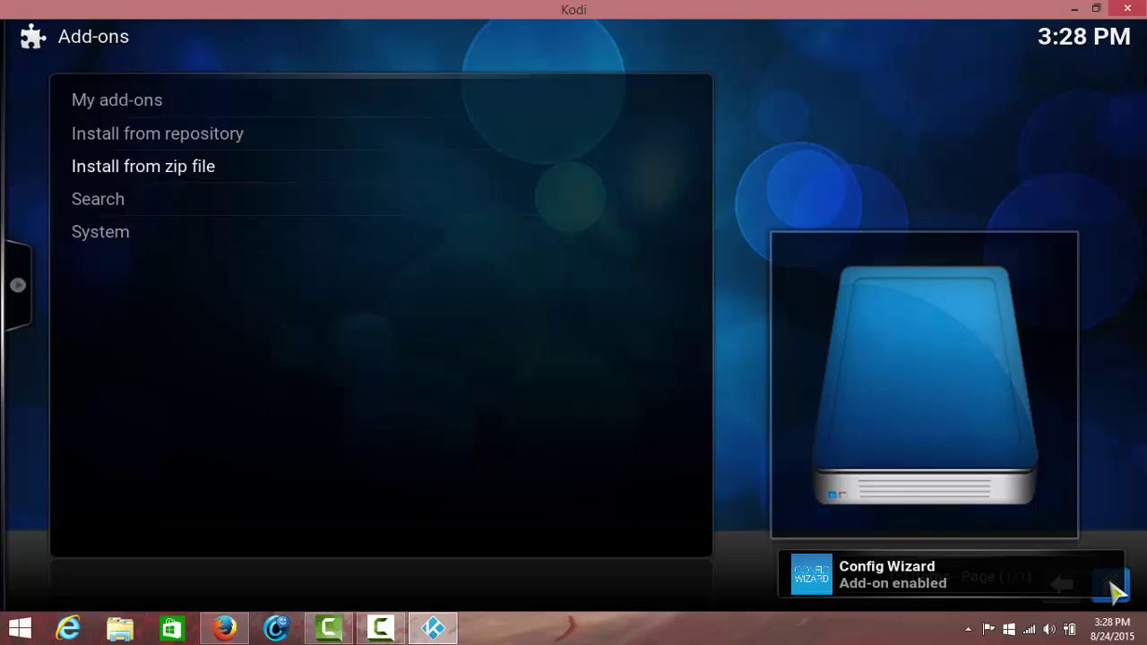
{"action": "left_click", "coordinate": [1114, 586]}
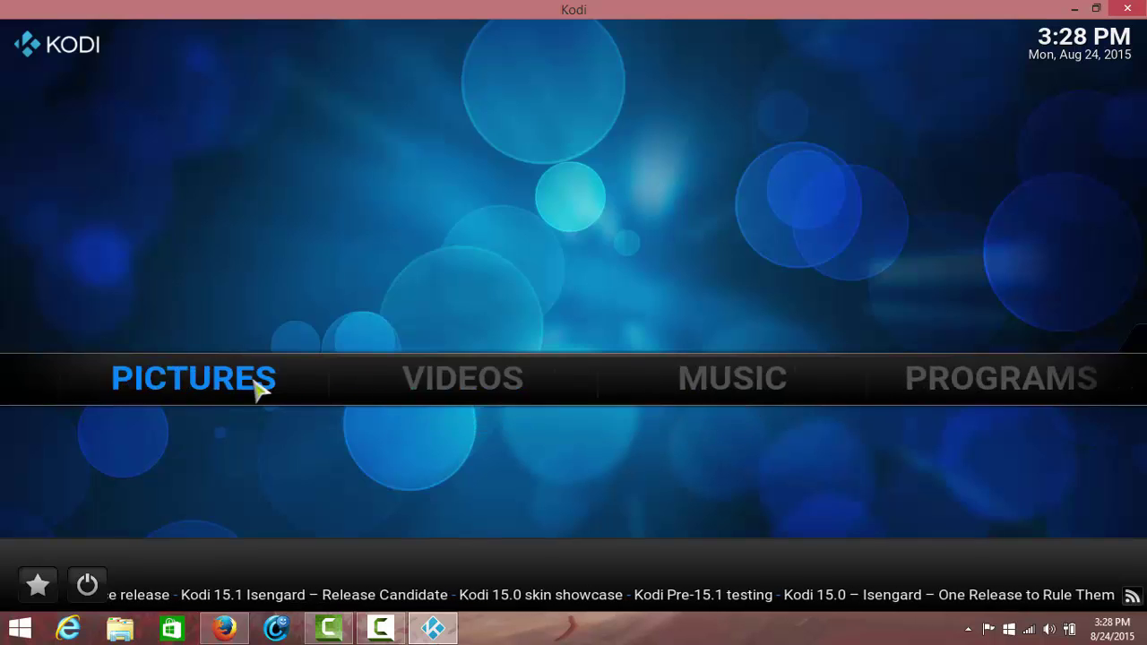
Open the Programs add-ons list and switch its view to Thumbnail.
{"action": "left_click", "coordinate": [564, 381]}
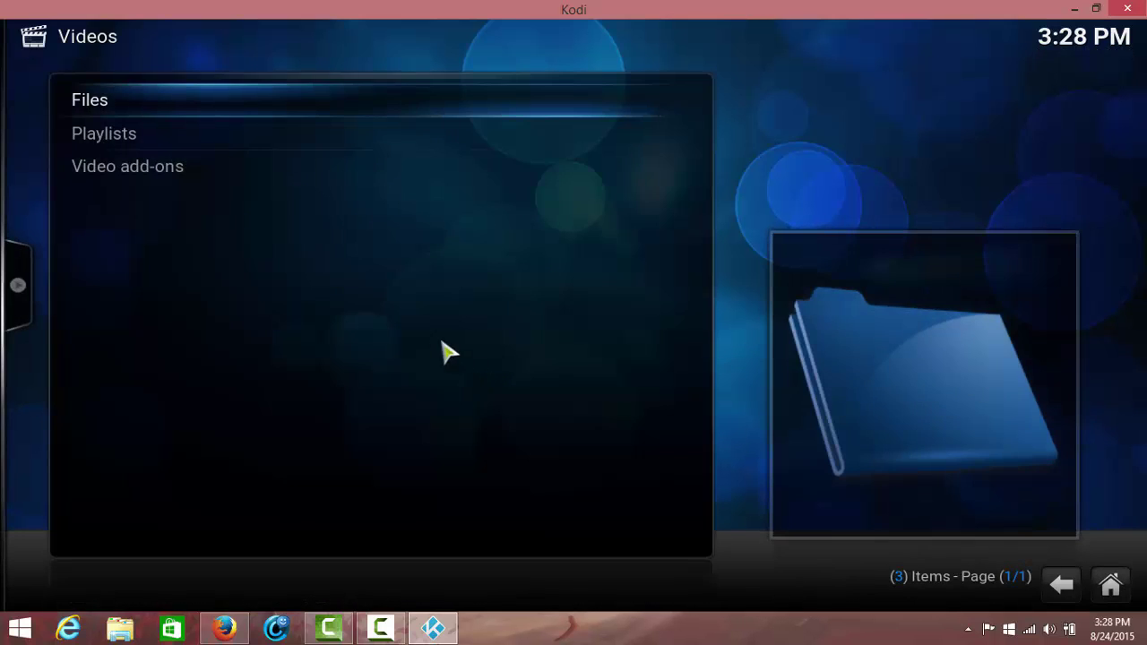
{"action": "left_click", "coordinate": [362, 165]}
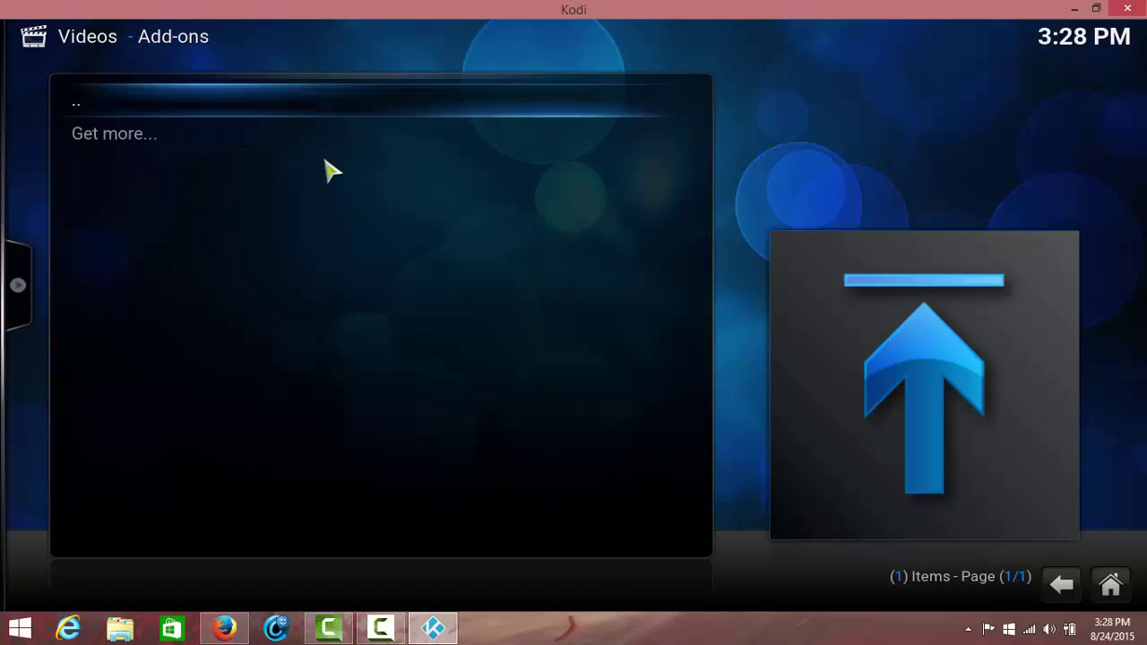
{"action": "key", "text": "BackSpace"}
{"action": "key", "text": "BackSpace"}
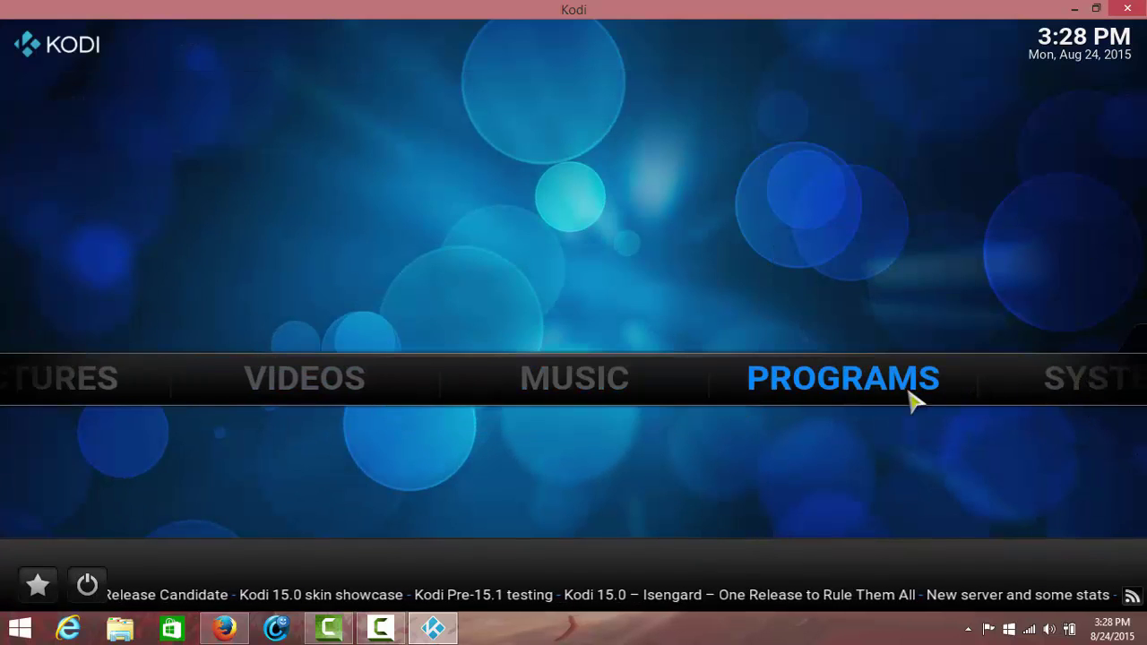
{"action": "left_click", "coordinate": [861, 384]}
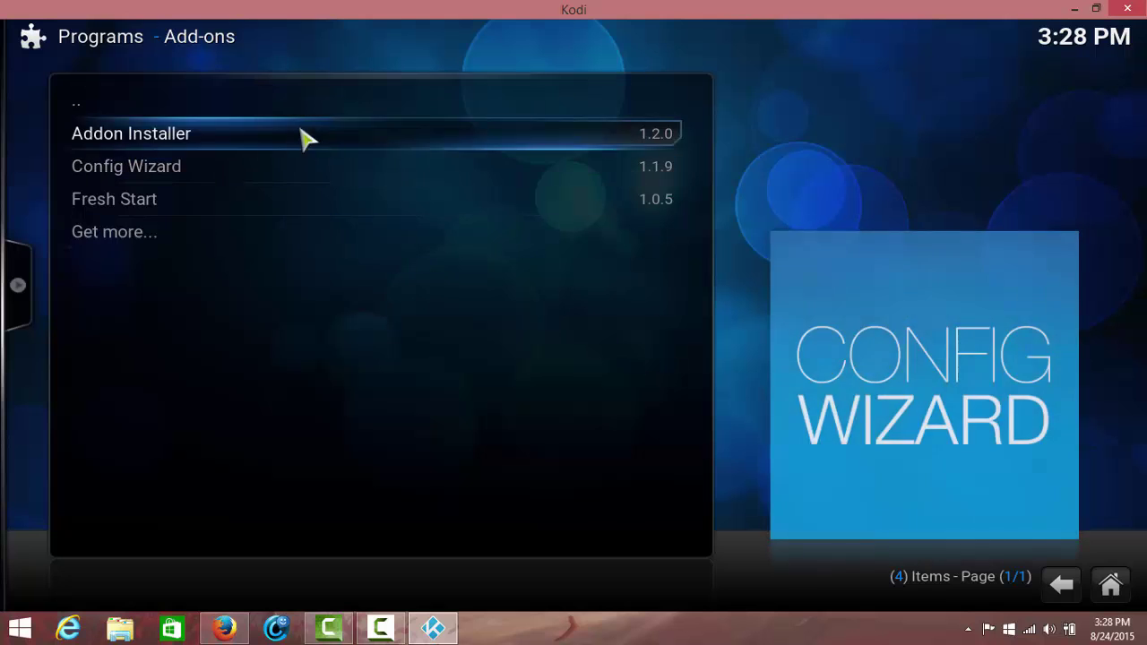
{"action": "mouse_move", "coordinate": [12, 287]}
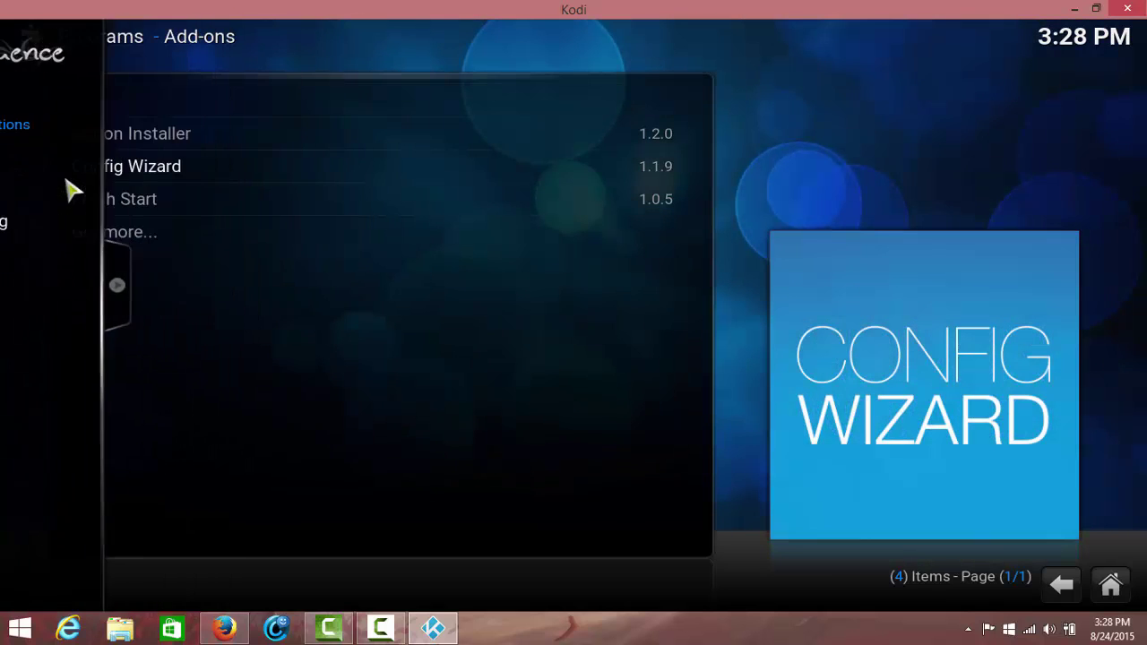
{"action": "mouse_move", "coordinate": [12, 222]}
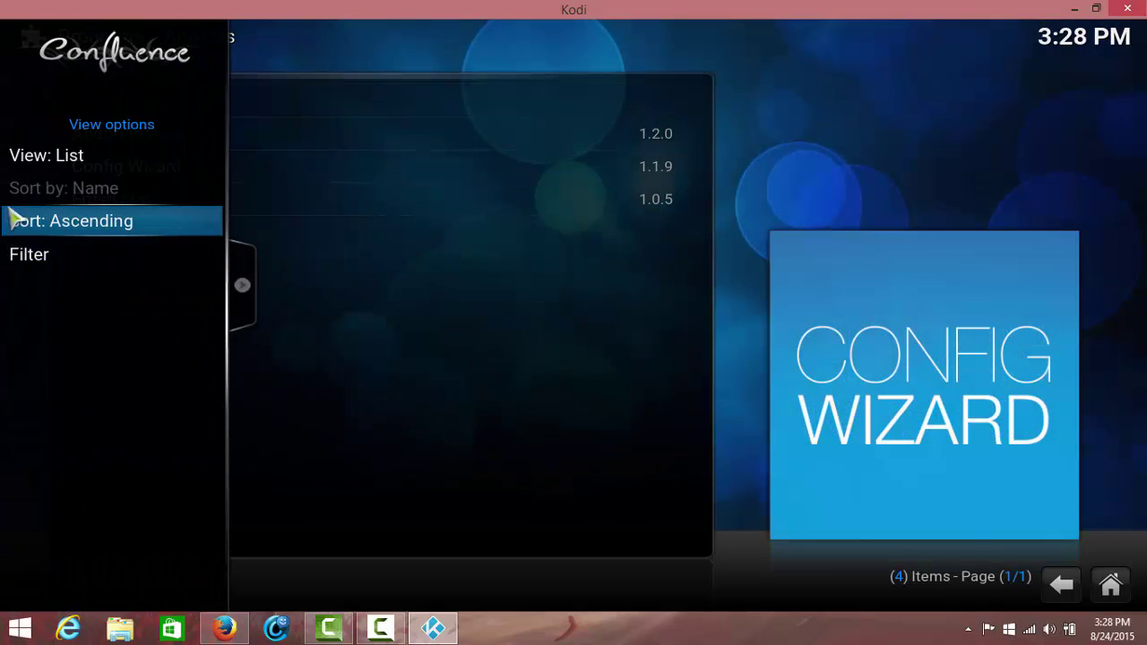
{"action": "left_click", "coordinate": [39, 159]}
{"action": "left_click", "coordinate": [42, 160]}
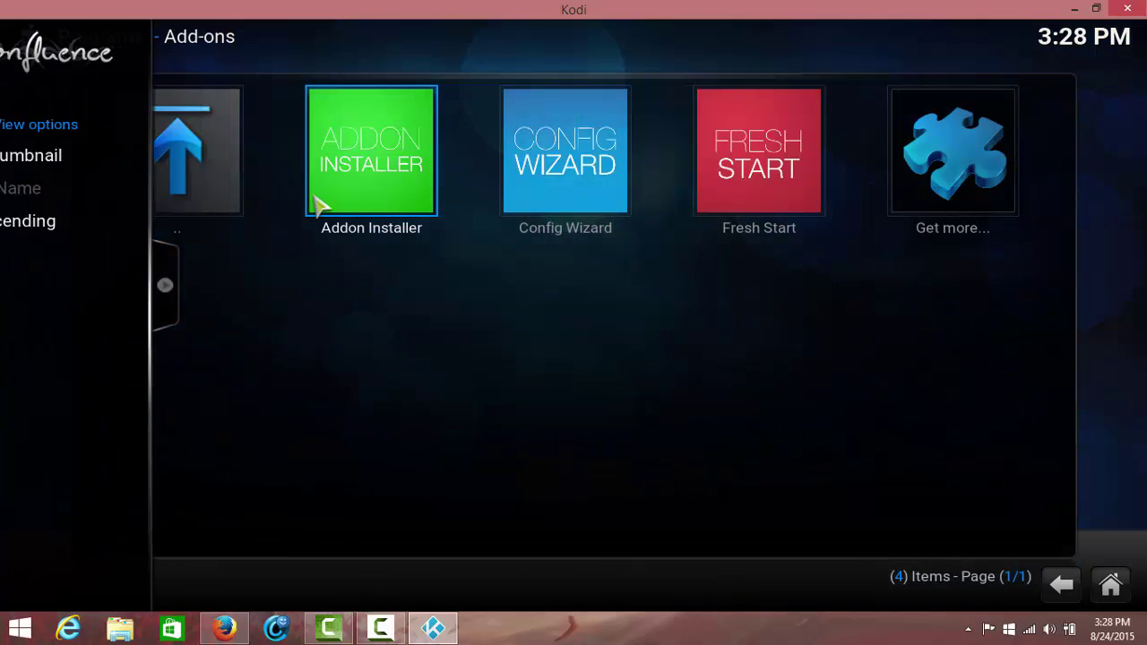
Install 1Channel from Addon Installer's Featured Addons and dismiss the success message.
{"action": "left_click", "coordinate": [359, 184]}
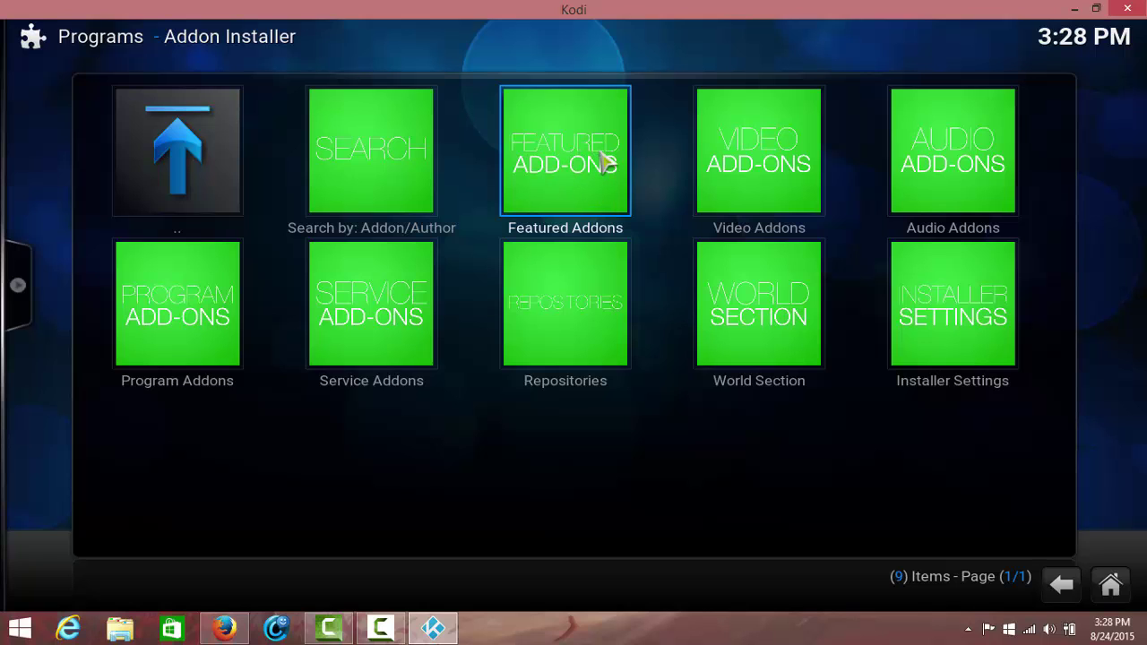
{"action": "left_click", "coordinate": [605, 162]}
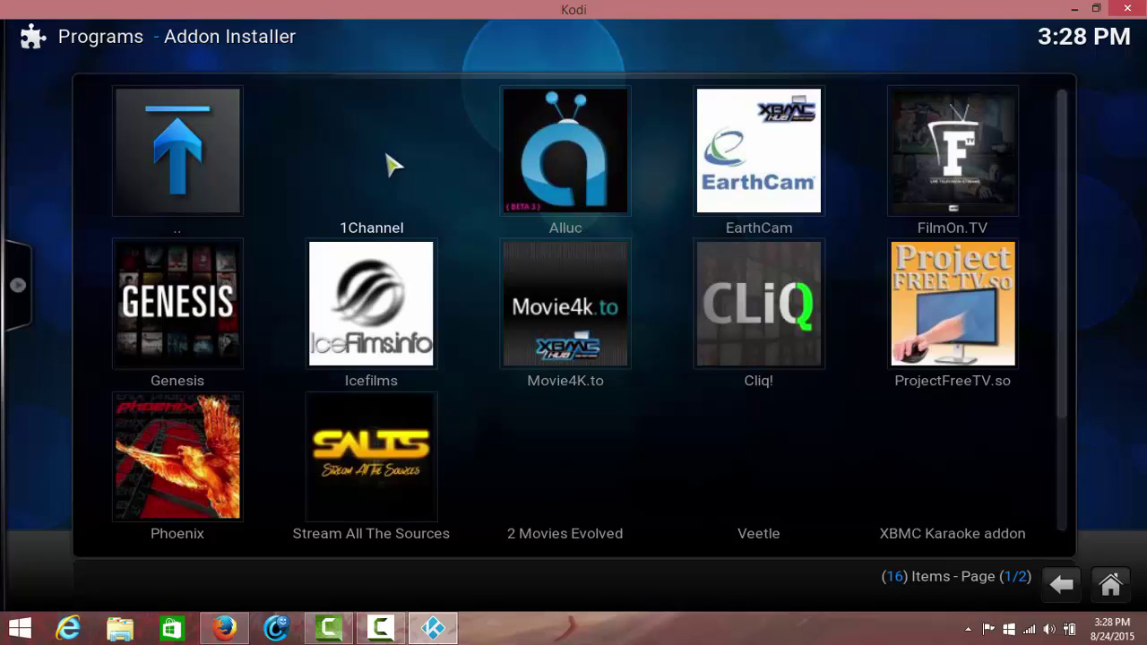
{"action": "left_click", "coordinate": [402, 184]}
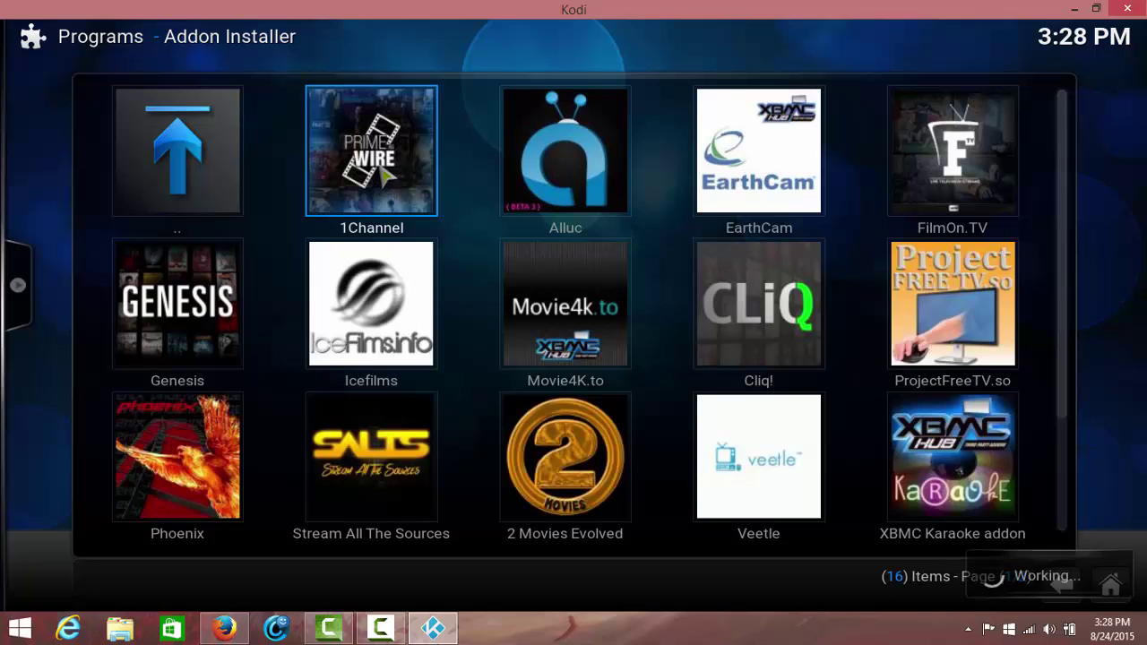
{"action": "left_click", "coordinate": [402, 180]}
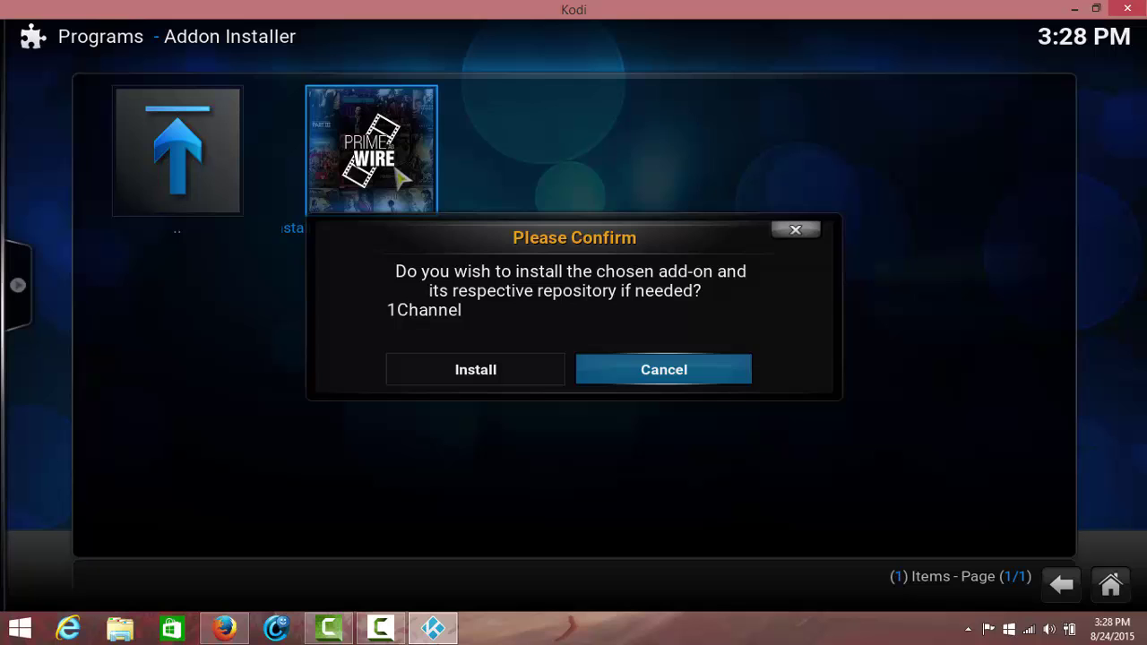
{"action": "left_click", "coordinate": [525, 367]}
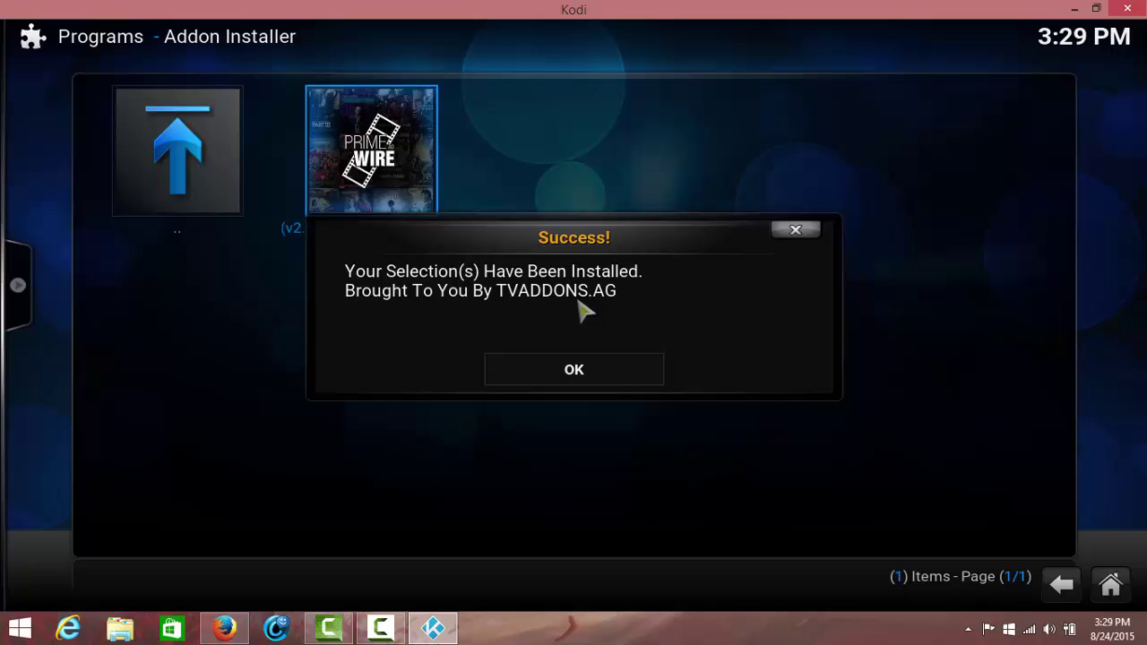
{"action": "left_click", "coordinate": [543, 376]}
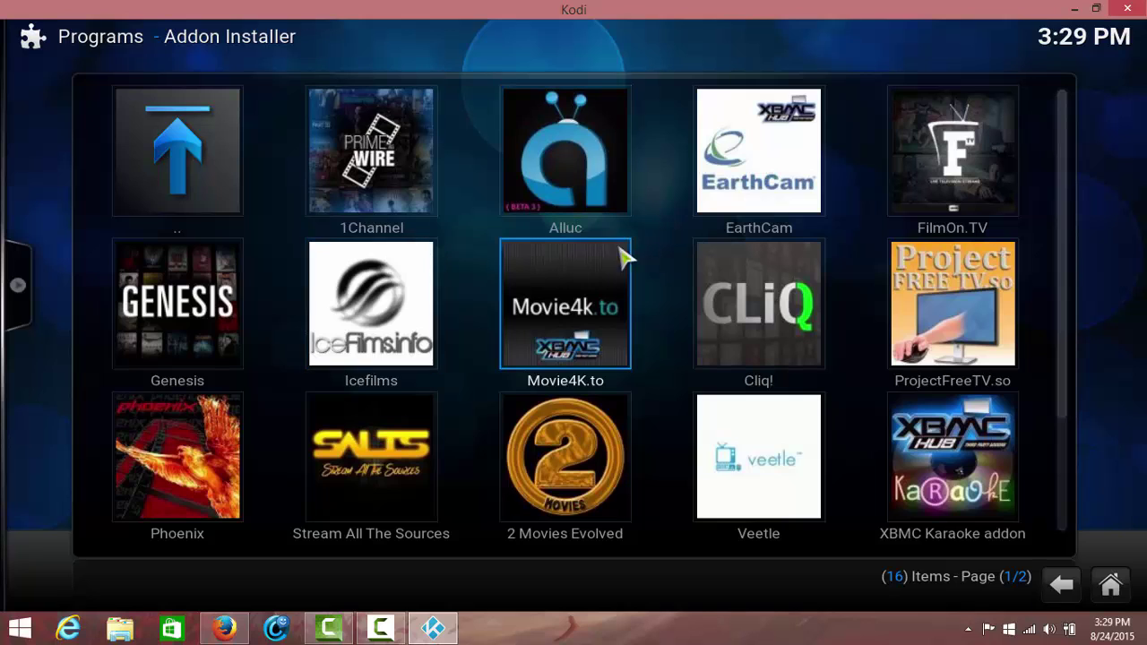
Install the Phoenix add-on with its required modules from Featured Addons and dismiss the success message.
{"action": "left_click", "coordinate": [165, 461]}
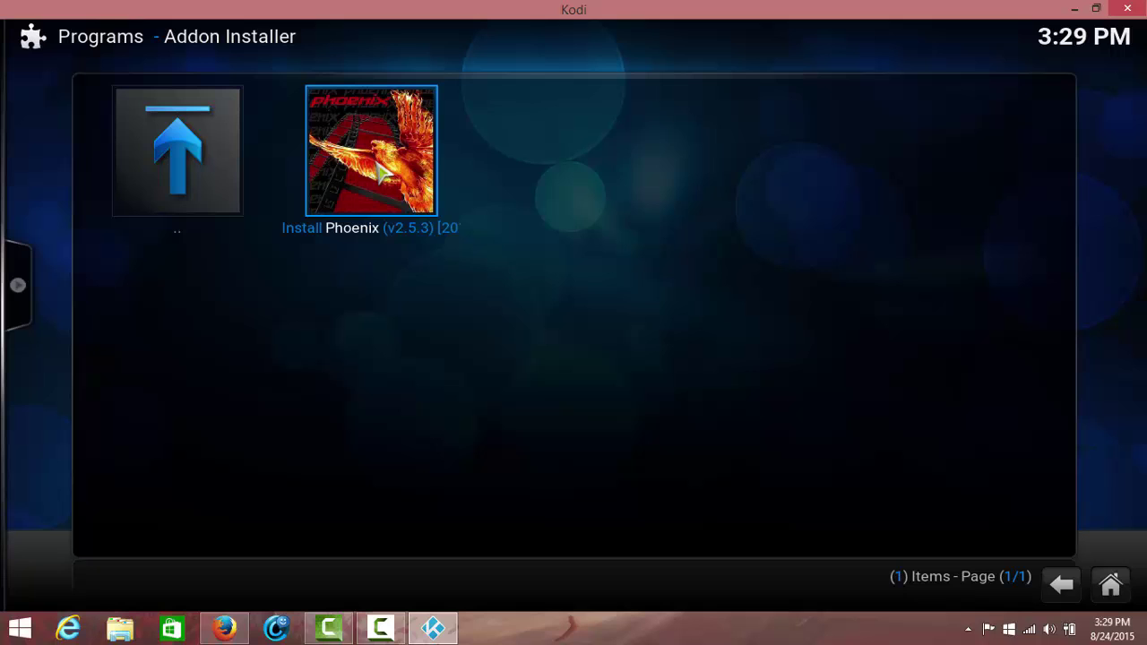
{"action": "left_click", "coordinate": [381, 175]}
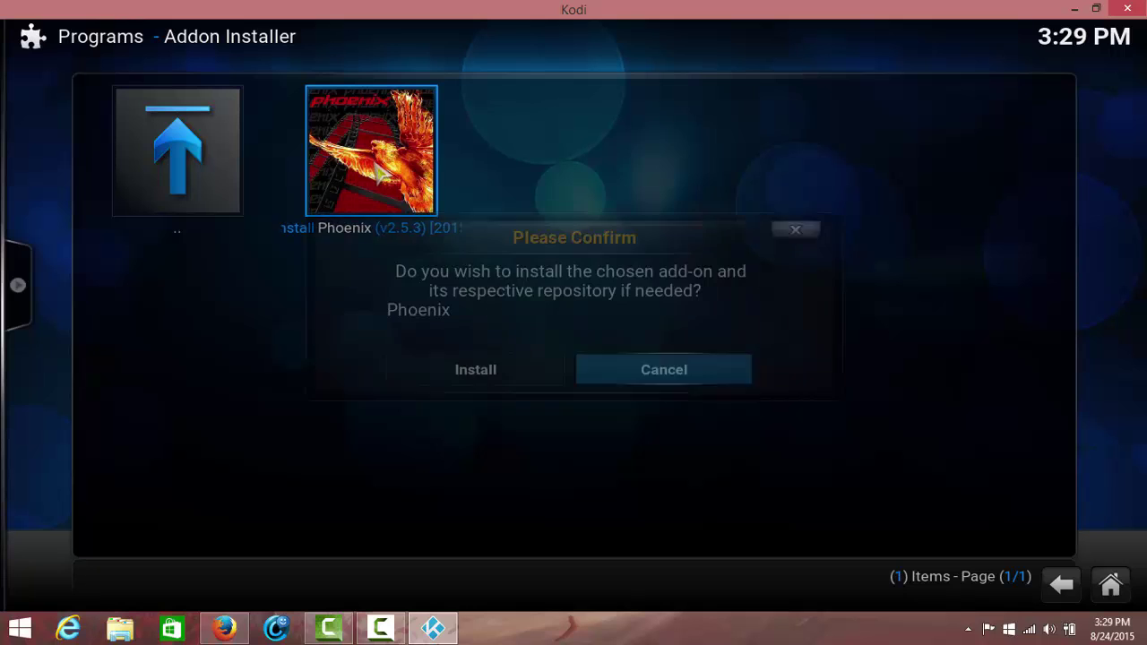
{"action": "left_click", "coordinate": [518, 370]}
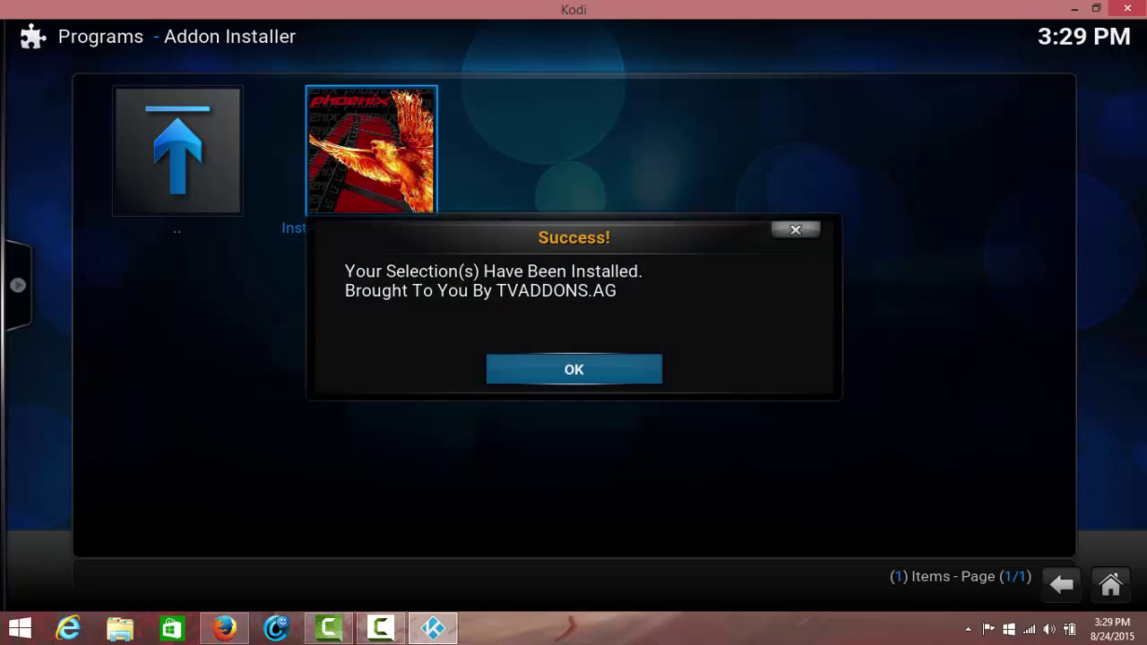
{"action": "left_click", "coordinate": [530, 371]}
{"action": "key", "text": "Down"}
{"action": "key", "text": "Down"}
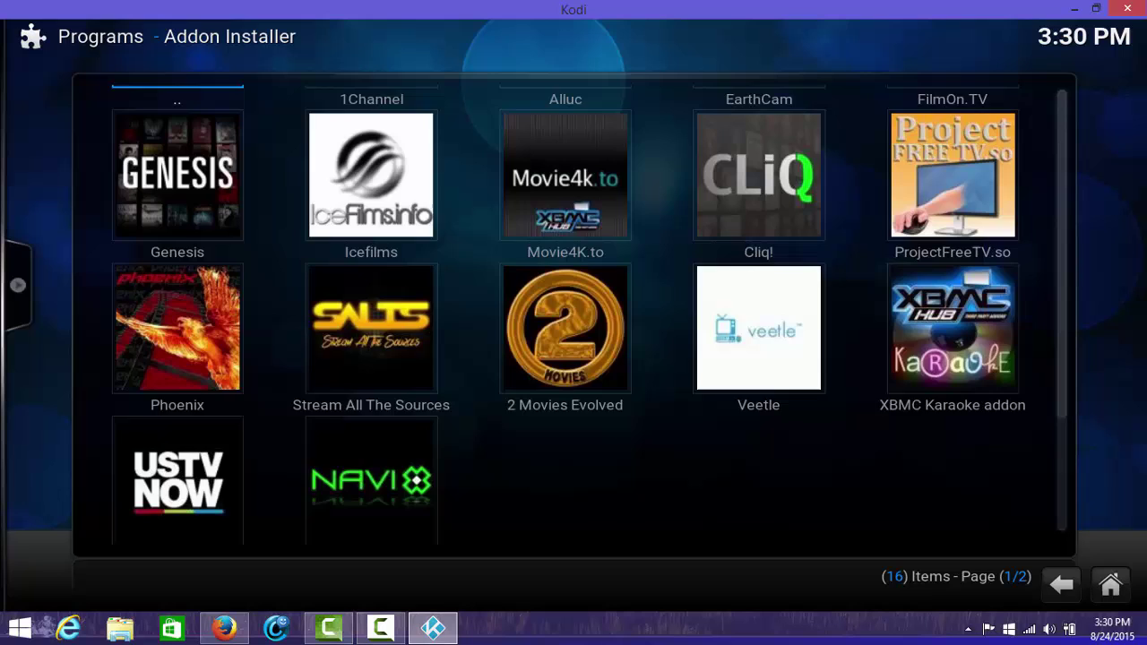
{"action": "key", "text": "Up"}
Install the Navi-X add-on (v4.0) with its repository from Featured Addons and dismiss the success message.
{"action": "key", "text": "Right"}
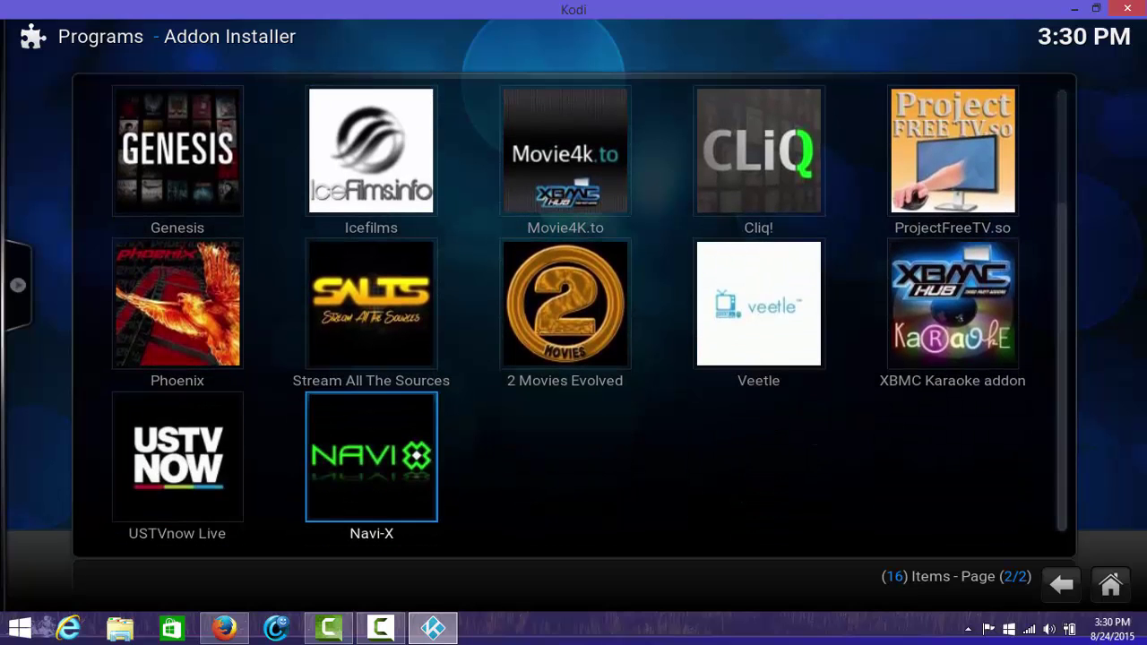
{"action": "key", "text": "Return"}
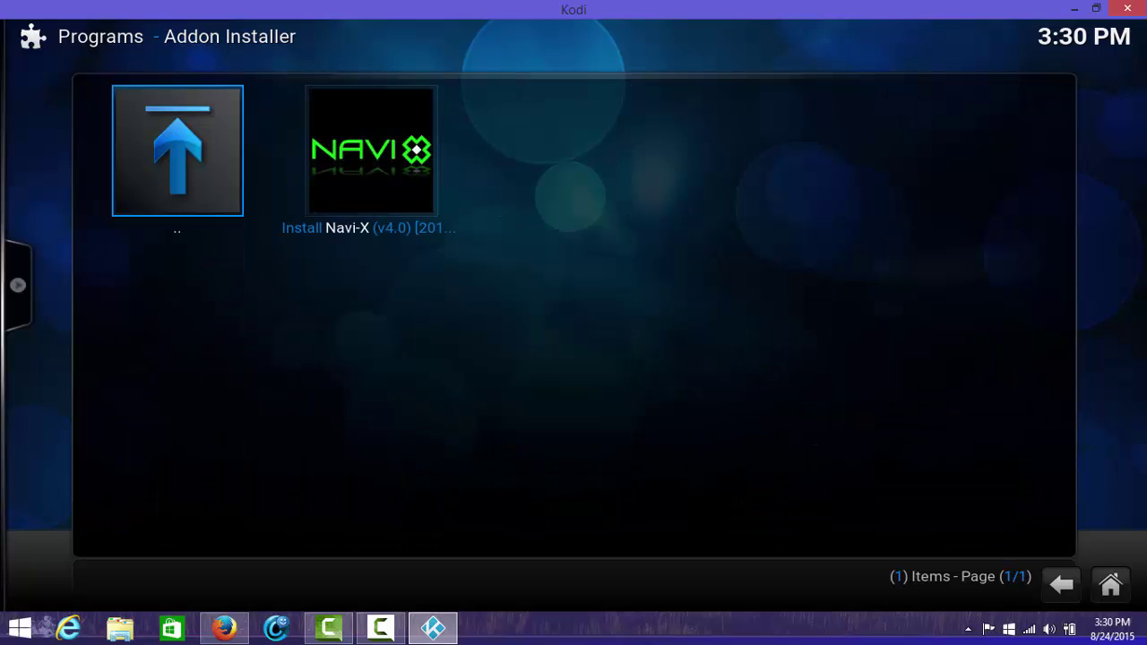
{"action": "left_click", "coordinate": [421, 184]}
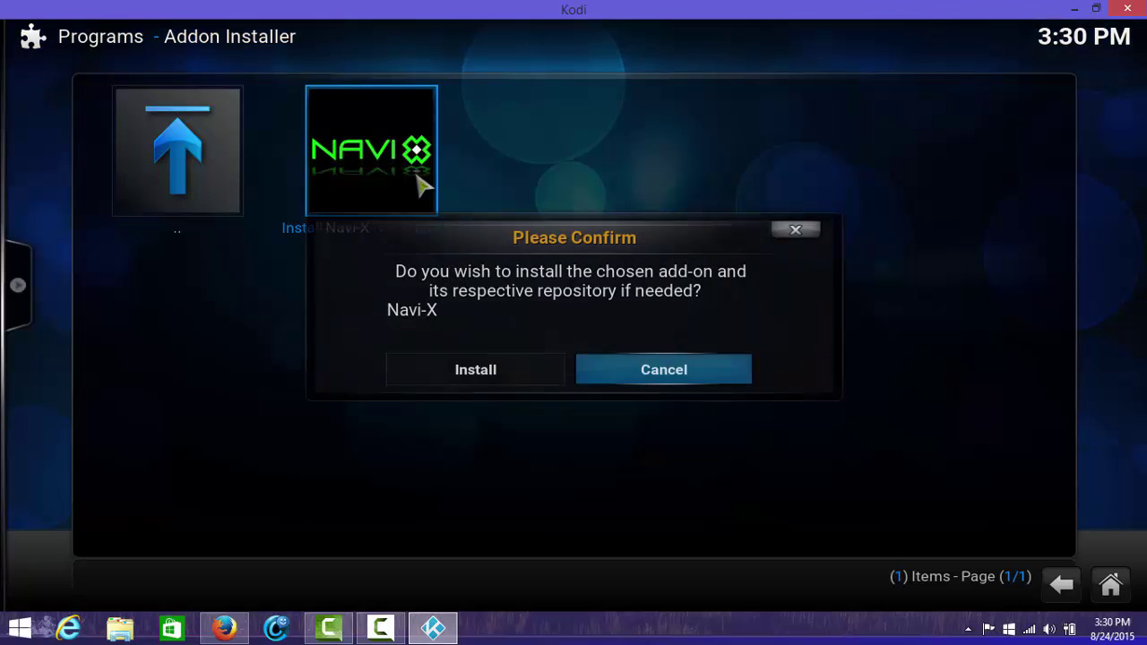
{"action": "left_click", "coordinate": [515, 369]}
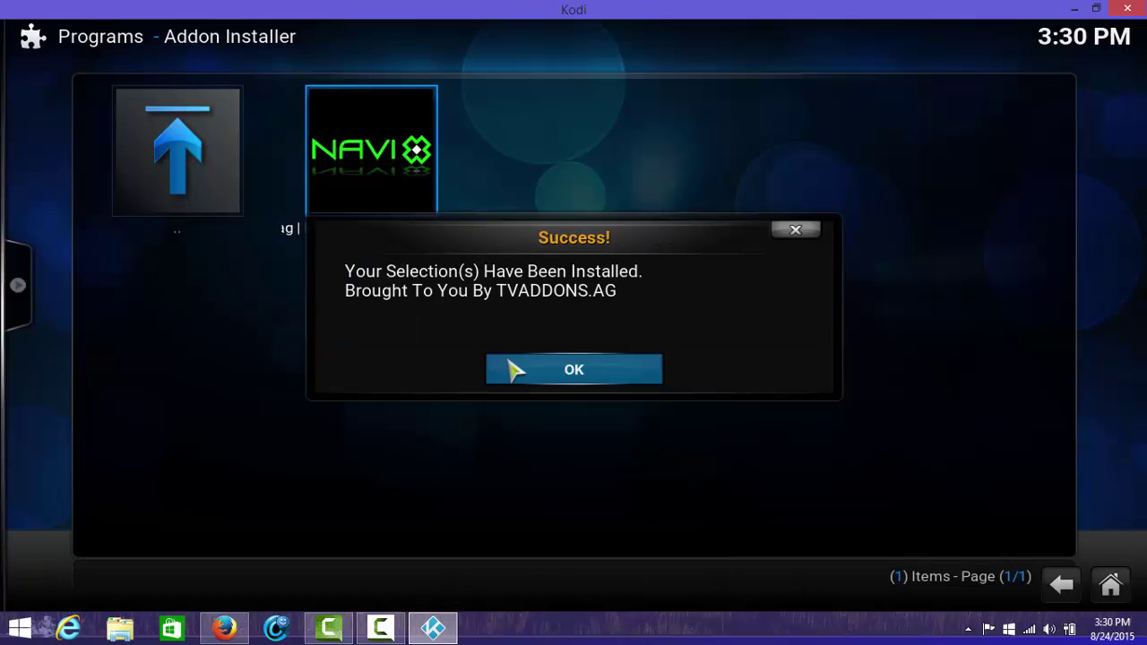
{"action": "left_click", "coordinate": [542, 381]}
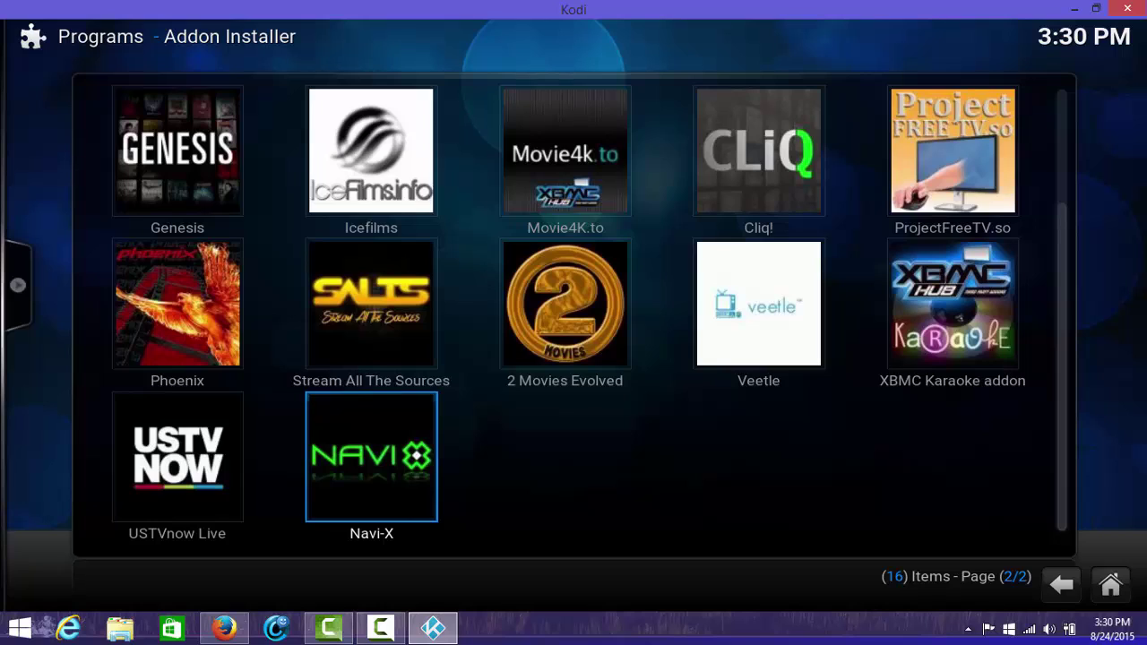
Move focus across the tiles of the 16-item Featured Addons grid.
{"action": "left_click", "coordinate": [176, 457]}
{"action": "left_click", "coordinate": [176, 303]}
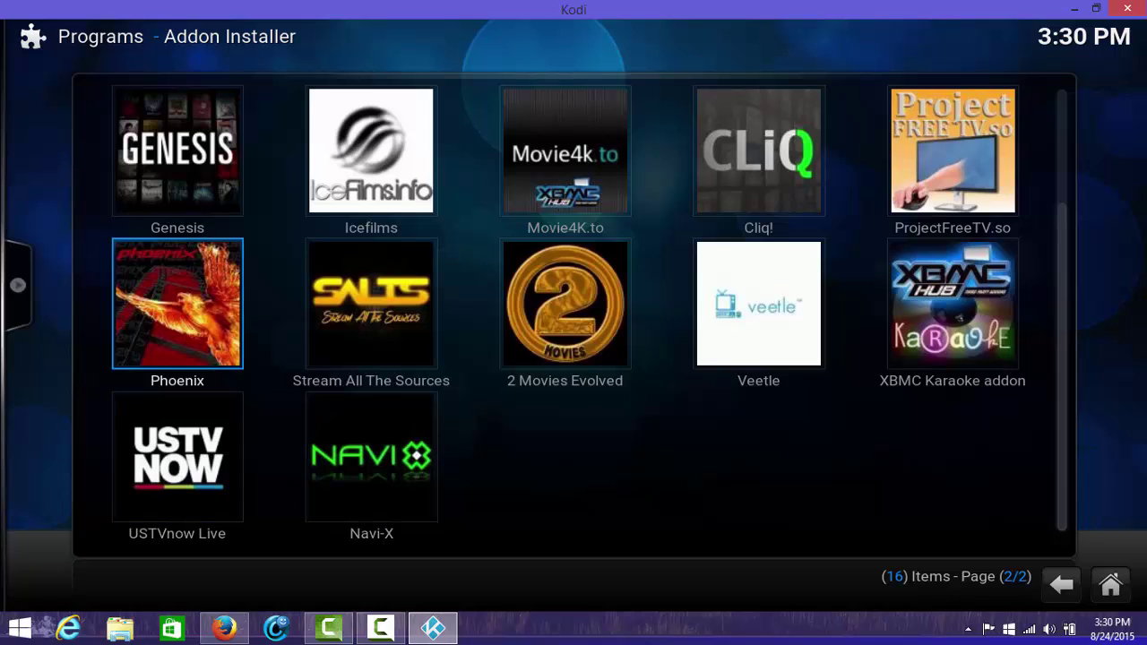
{"action": "left_click", "coordinate": [177, 150]}
{"action": "left_click", "coordinate": [176, 457]}
{"action": "left_click", "coordinate": [177, 303]}
{"action": "left_click", "coordinate": [177, 150]}
{"action": "left_click", "coordinate": [371, 151]}
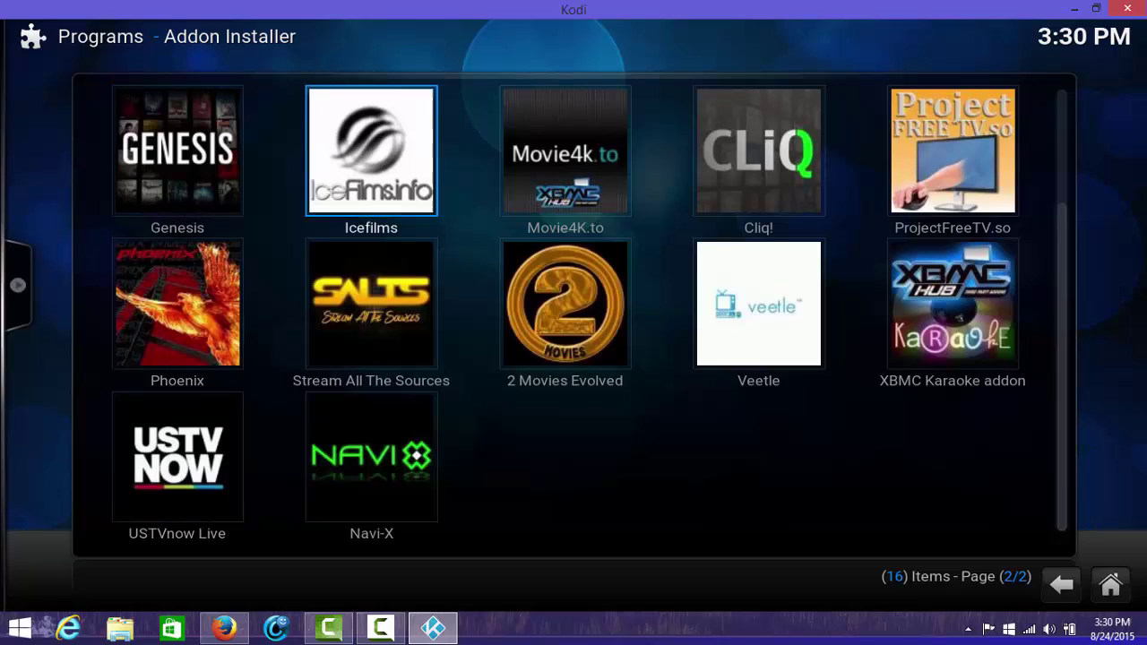
{"action": "left_click", "coordinate": [566, 150]}
{"action": "left_click", "coordinate": [371, 151]}
{"action": "left_click", "coordinate": [371, 302]}
{"action": "left_click", "coordinate": [371, 457]}
{"action": "left_click", "coordinate": [177, 457]}
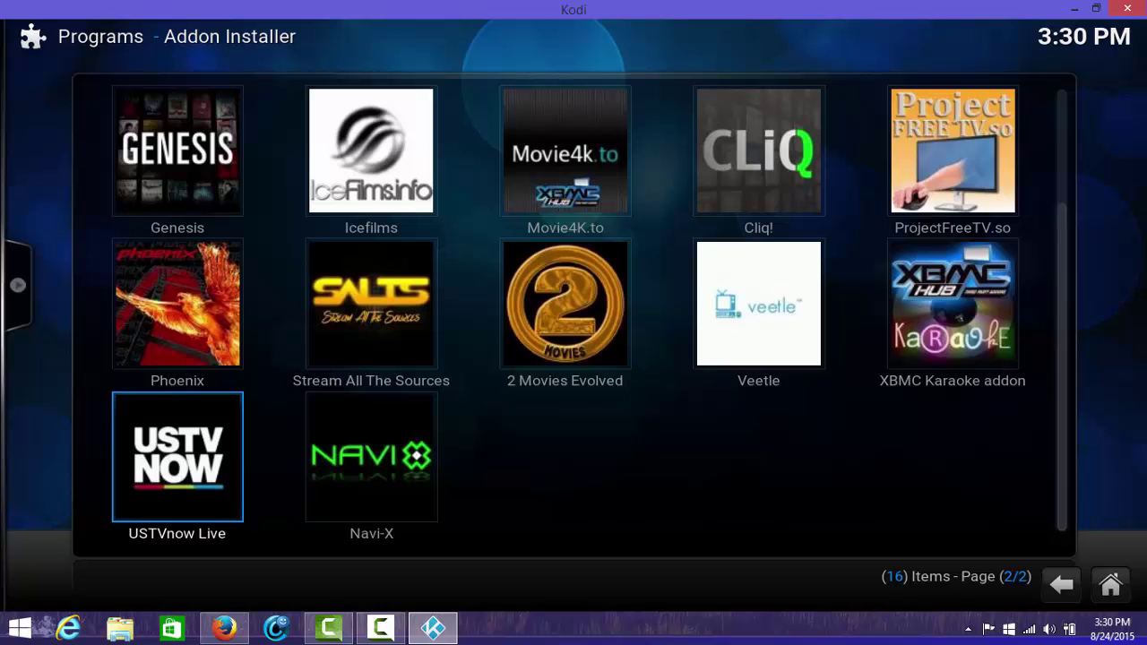
Browse the 41-item Video Addons list, then return to the main menu with World Section focused.
{"action": "key", "text": "BackSpace"}
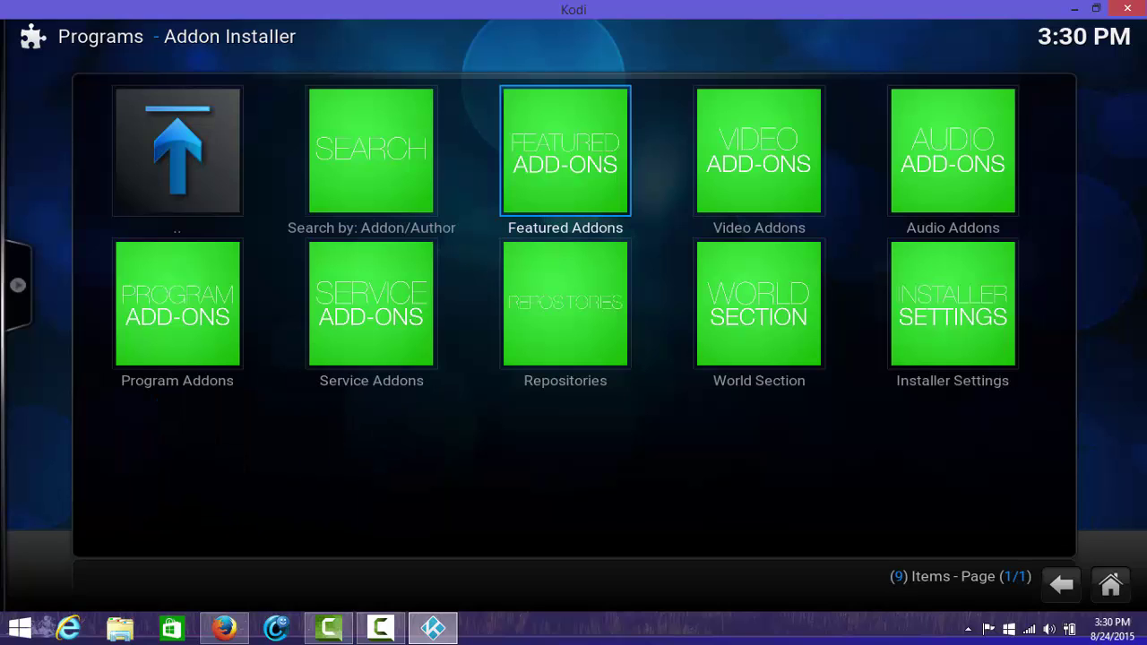
{"action": "left_click", "coordinate": [759, 151]}
{"action": "key", "text": "Return"}
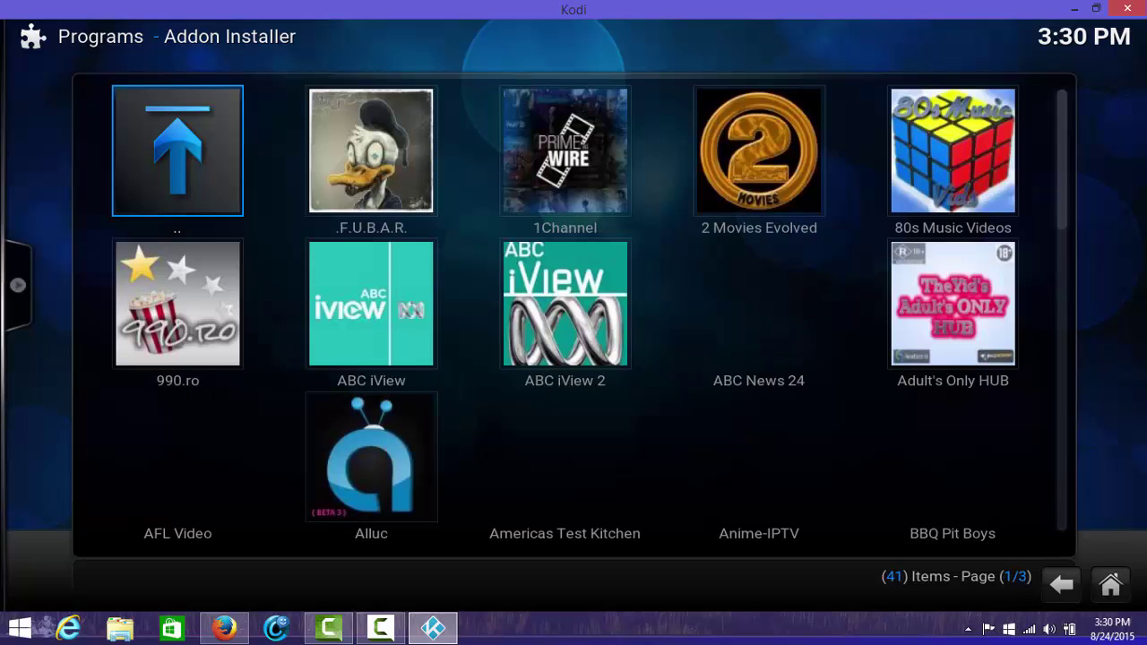
{"action": "left_click", "coordinate": [177, 303]}
{"action": "key", "text": "Down"}
{"action": "key", "text": "Down"}
{"action": "key", "text": "Down"}
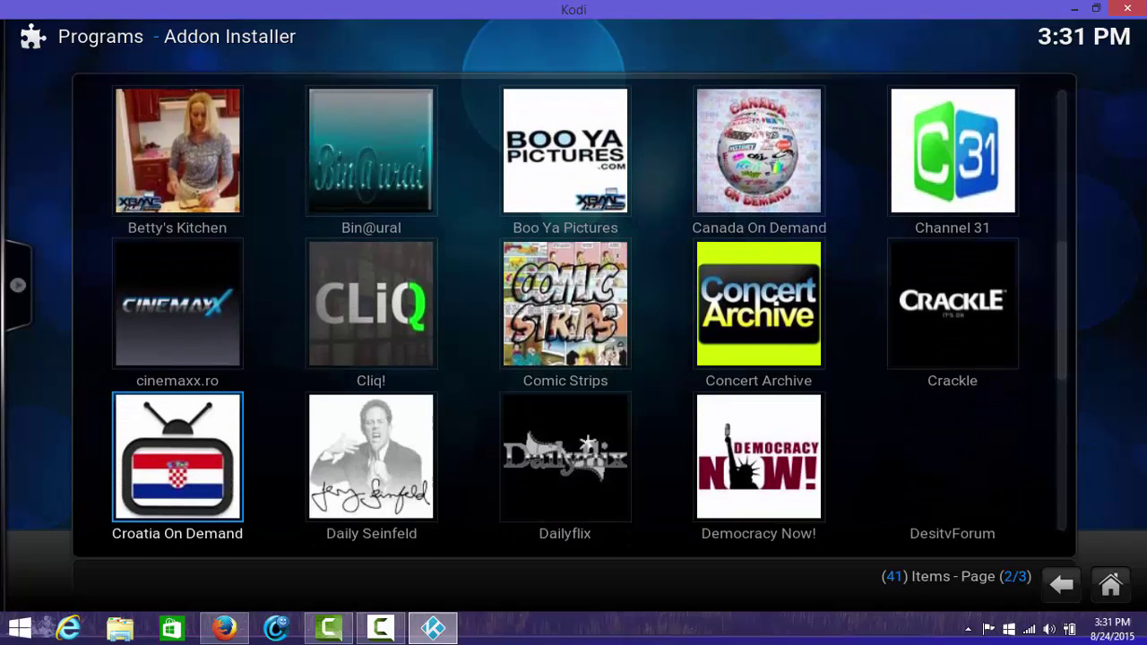
{"action": "key", "text": "Down"}
{"action": "key", "text": "Down"}
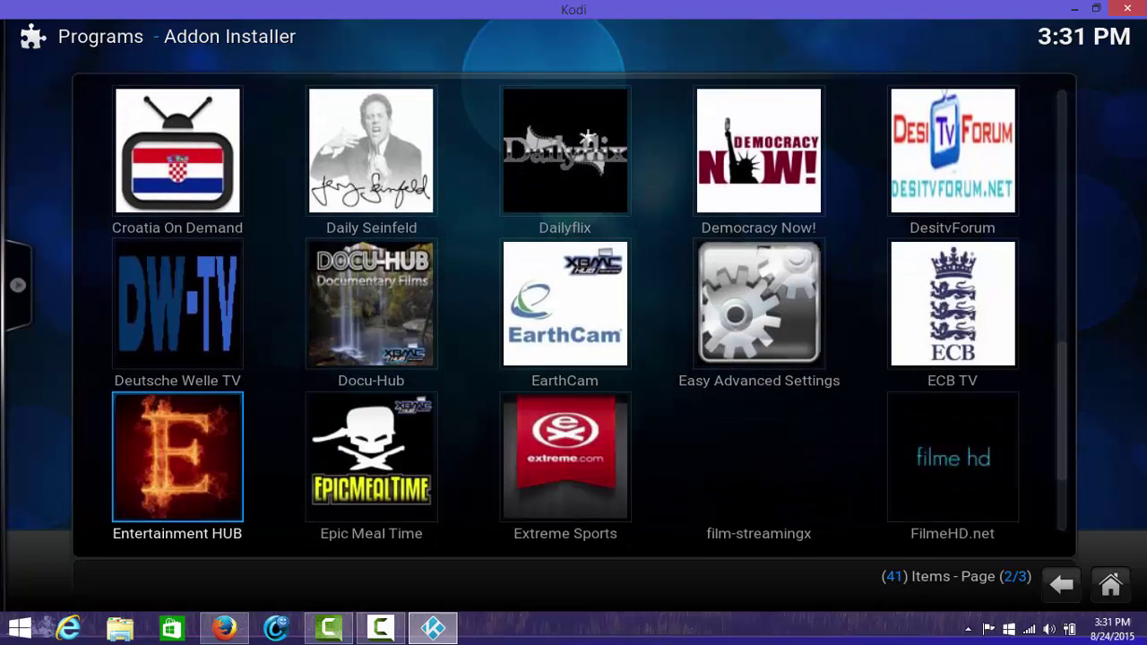
{"action": "key", "text": "Down"}
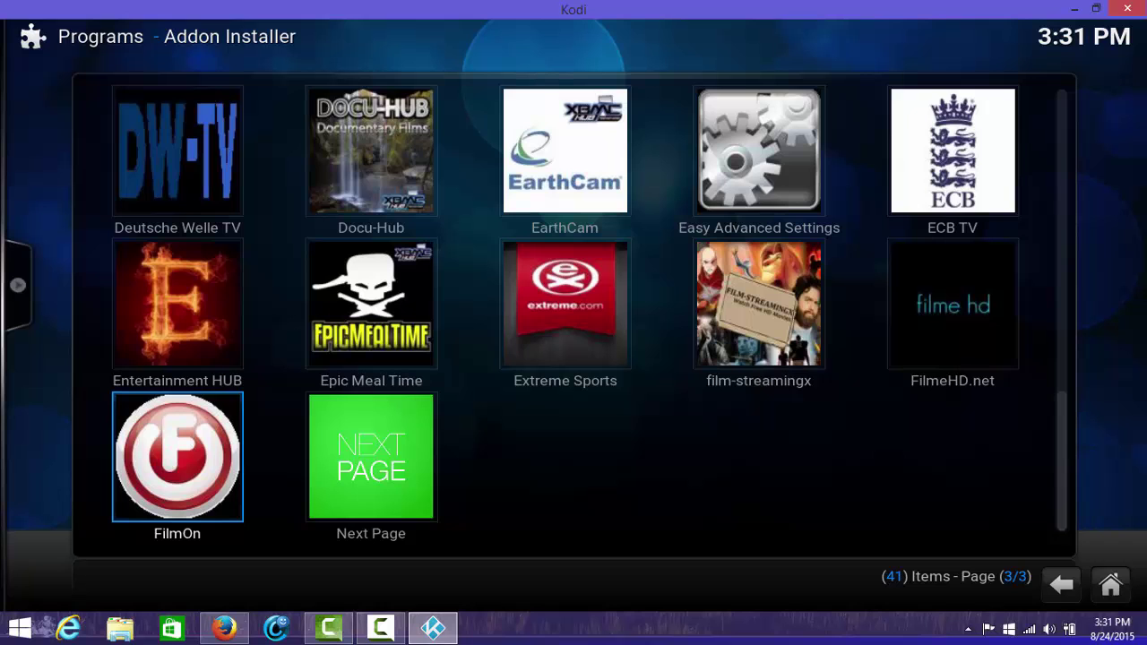
{"action": "key", "text": "Up"}
{"action": "key", "text": "Up"}
{"action": "key", "text": "Up"}
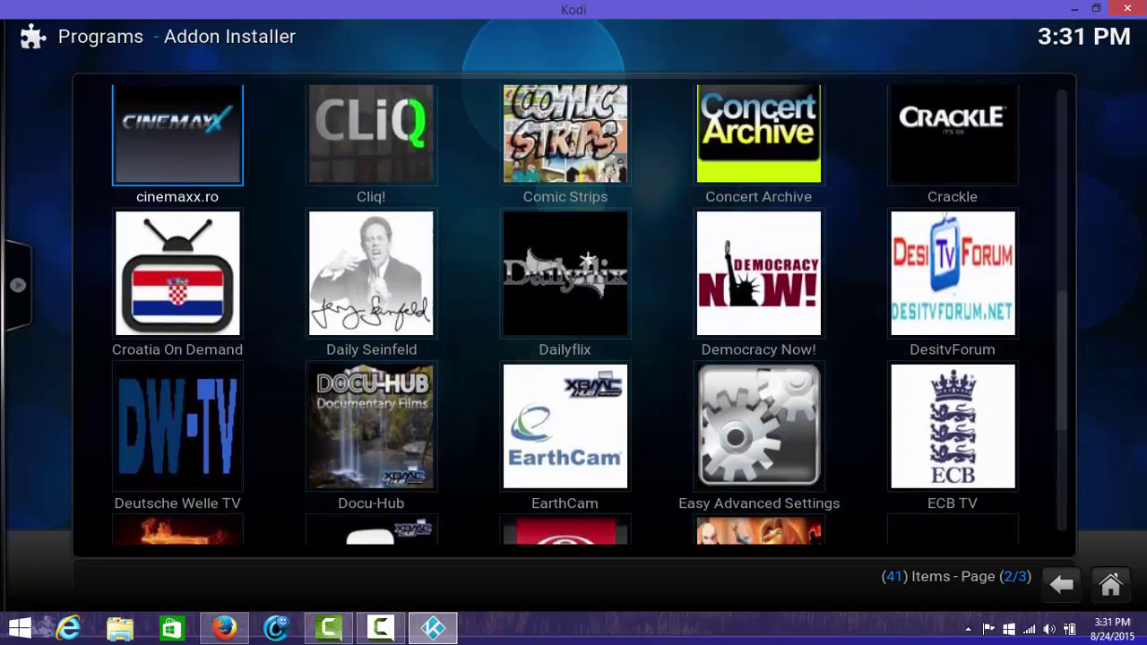
{"action": "key", "text": "BackSpace"}
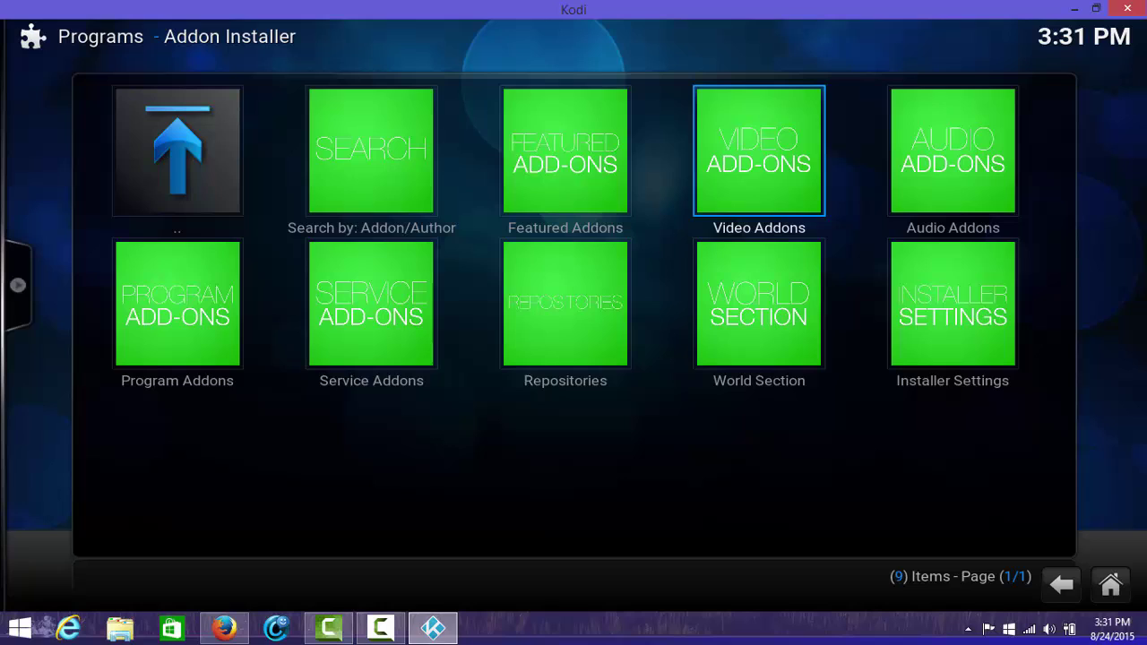
{"action": "key", "text": "Down"}
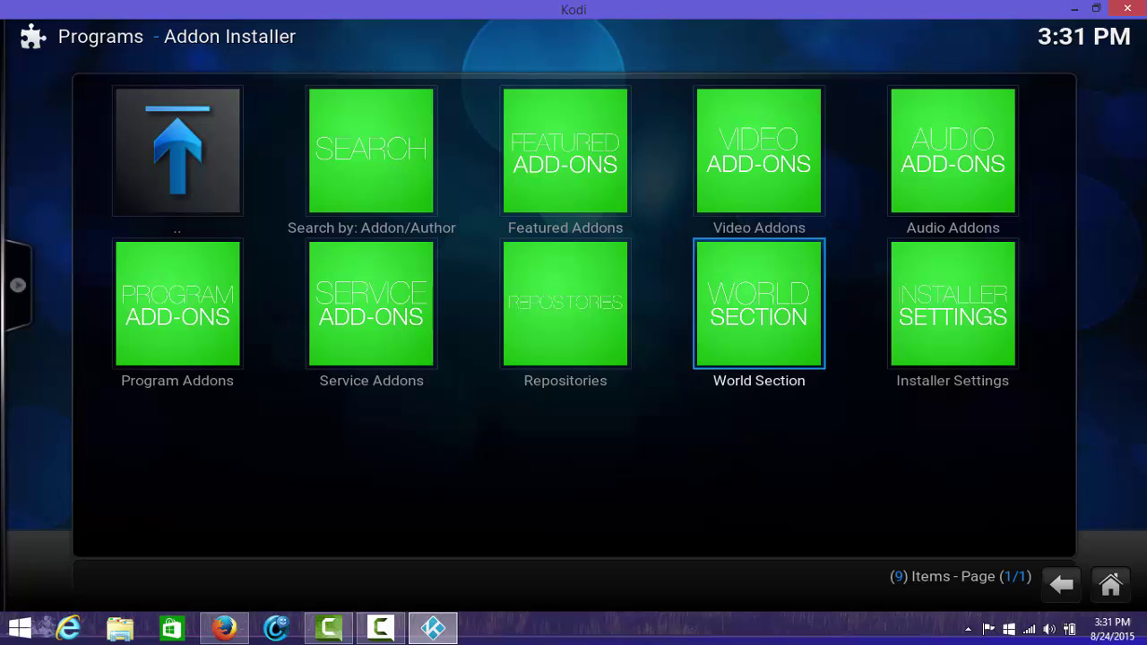
Install the Arabic XBMC Addons Repository from the World Section list and dismiss the success message.
{"action": "key", "text": "Return"}
{"action": "key", "text": "Down"}
{"action": "key", "text": "Down"}
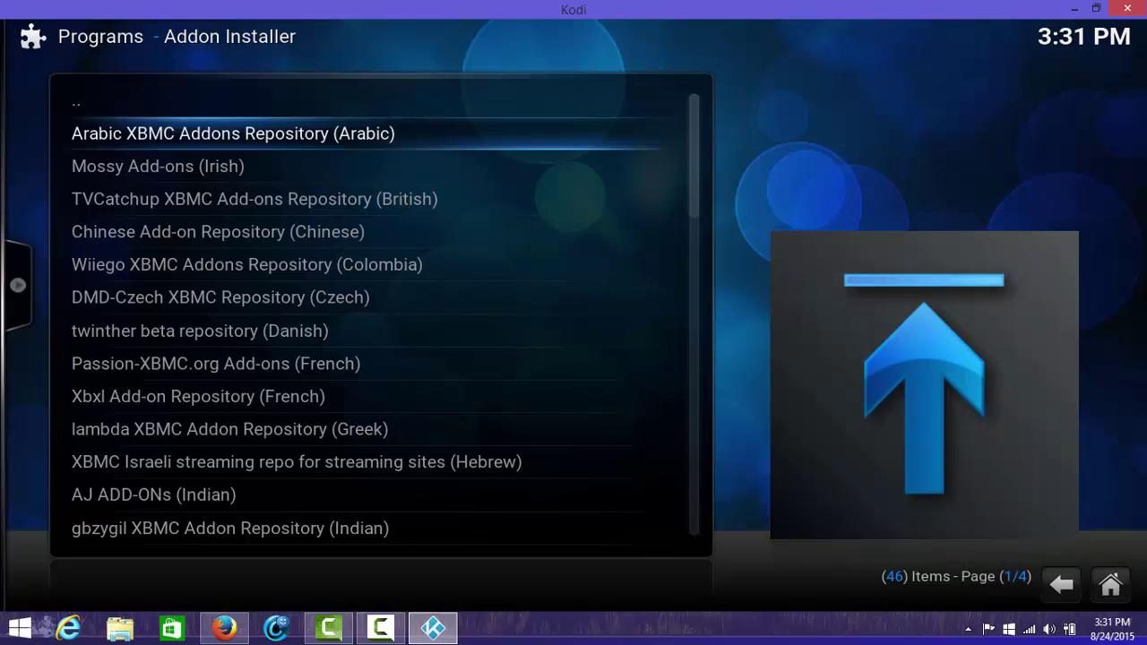
{"action": "key", "text": "Up"}
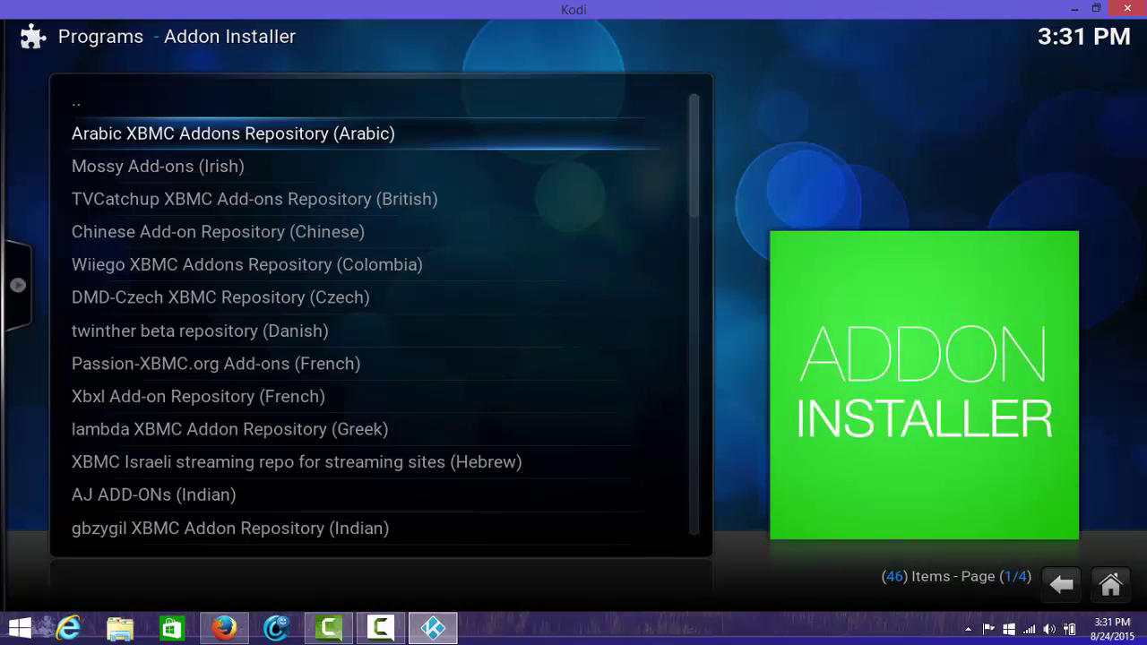
{"action": "key", "text": "Down"}
{"action": "key", "text": "Down"}
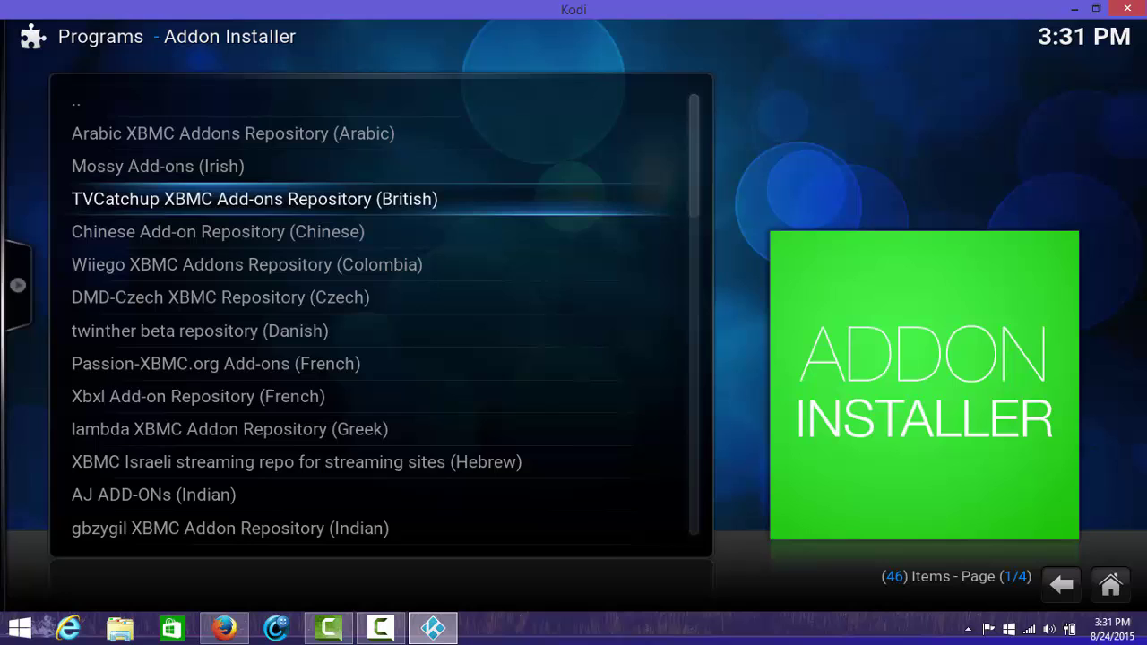
{"action": "key", "text": "Up"}
{"action": "key", "text": "Up"}
{"action": "key", "text": "Return"}
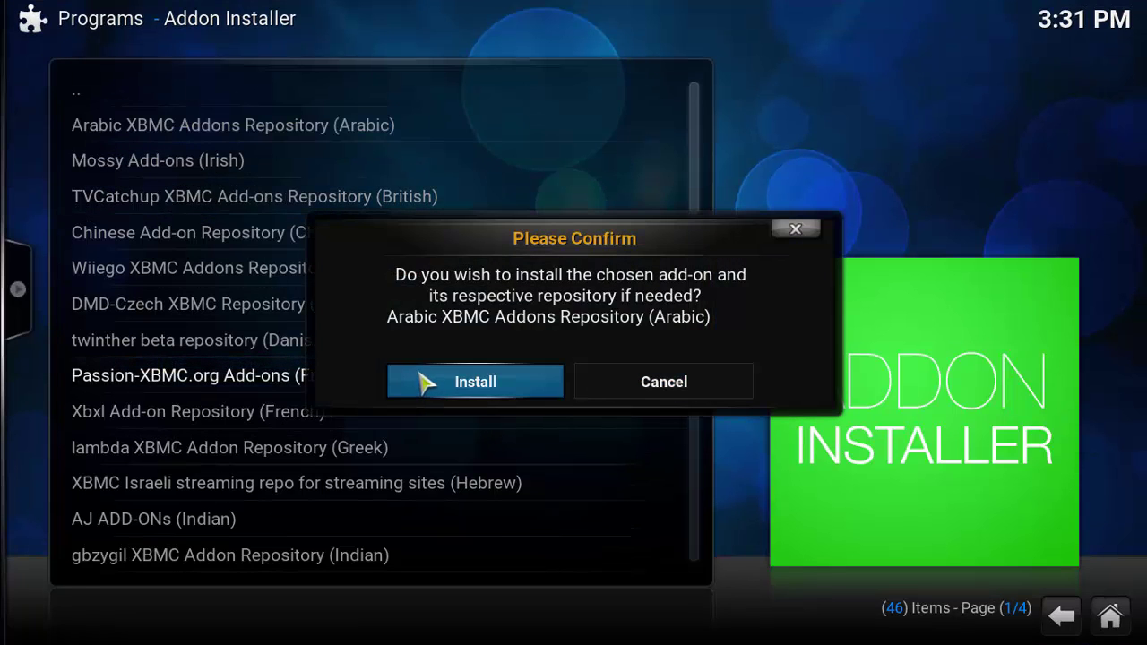
{"action": "left_click", "coordinate": [429, 381]}
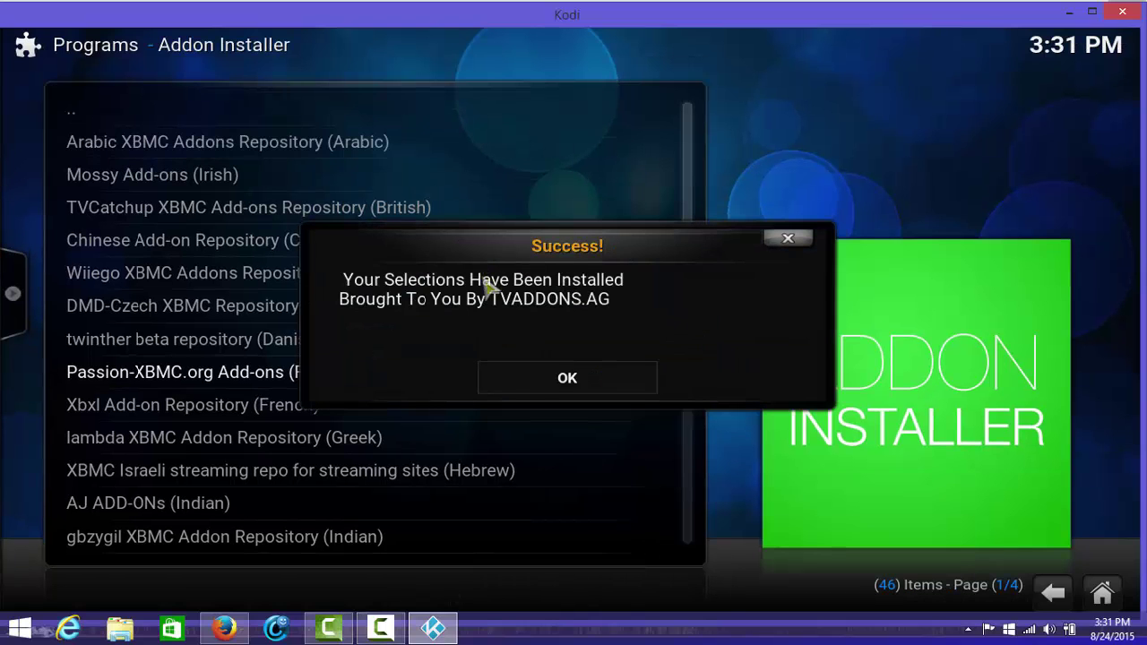
{"action": "left_click", "coordinate": [533, 381]}
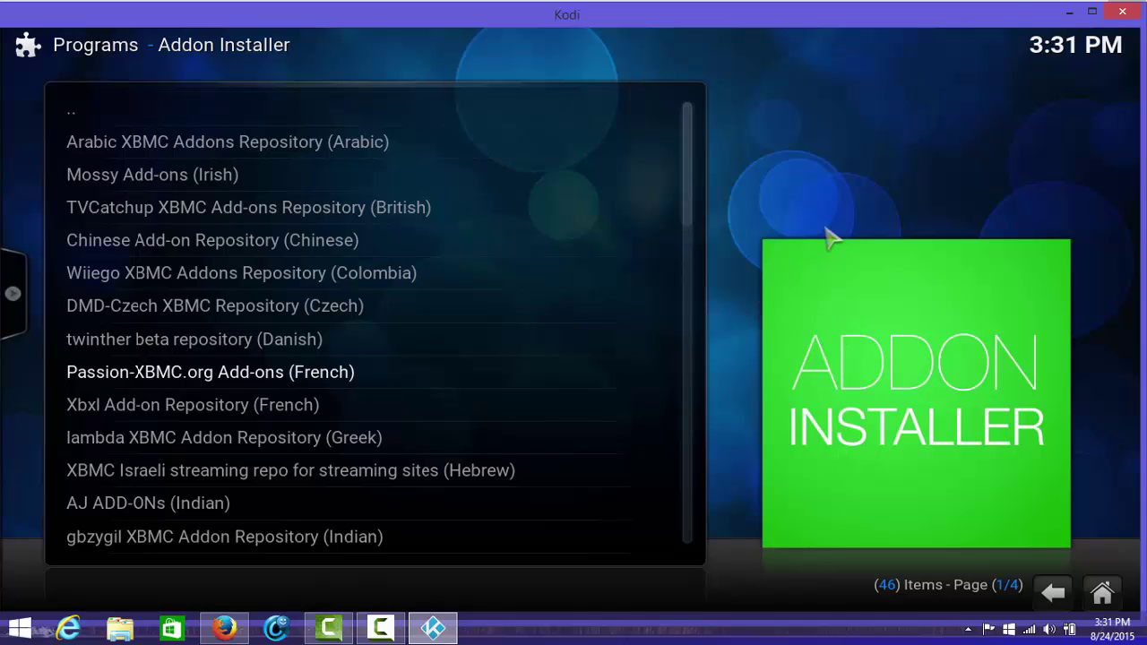
Toggle Kodi into full screen and back to windowed mode.
{"action": "mouse_move", "coordinate": [1000, 18]}
{"action": "left_mouse_down"}
{"action": "mouse_move", "coordinate": [995, 45]}
{"action": "mouse_move", "coordinate": [1144, 51]}
{"action": "mouse_move", "coordinate": [1000, 39]}
{"action": "mouse_move", "coordinate": [994, 2]}
{"action": "left_mouse_up"}
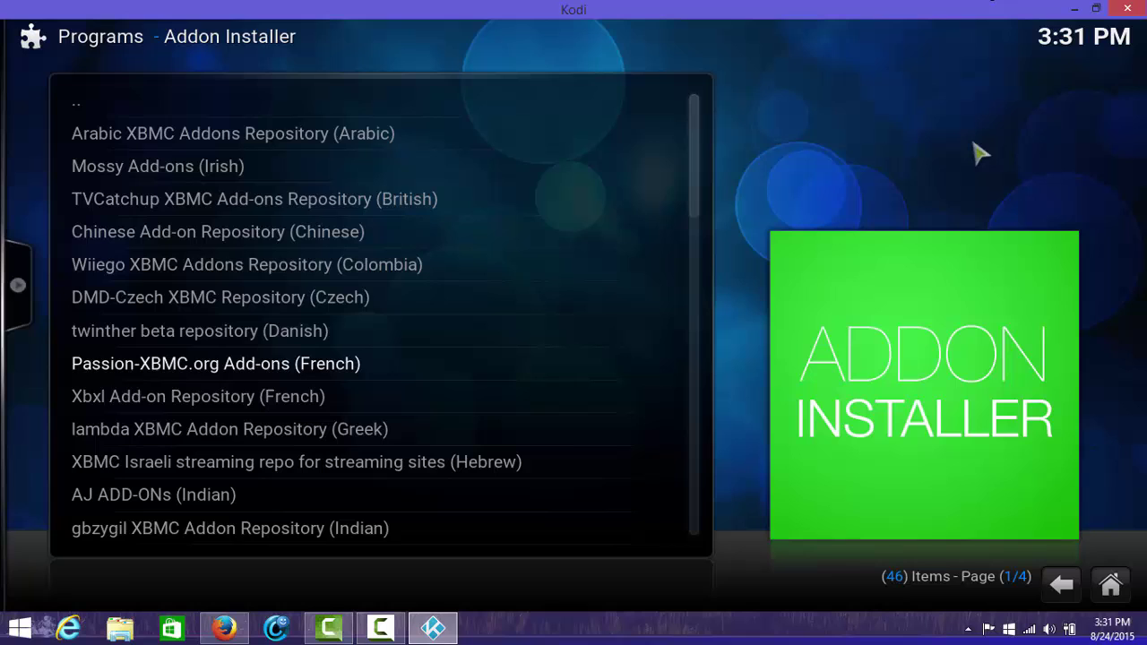
{"action": "key", "text": "backslash"}
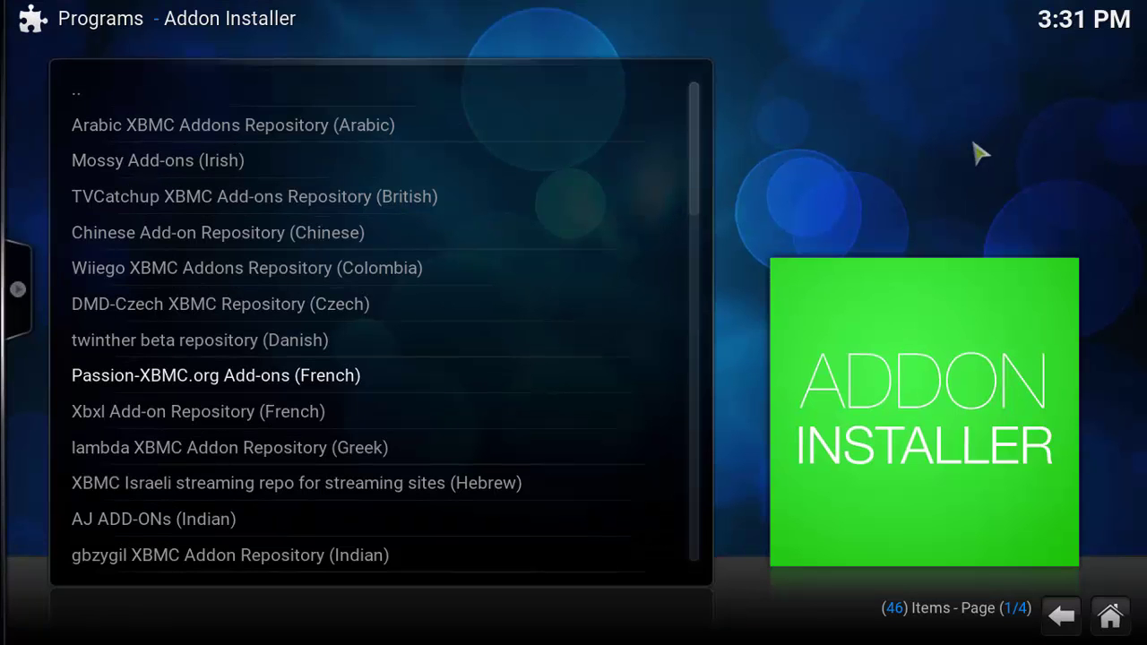
{"action": "key", "text": "backslash"}
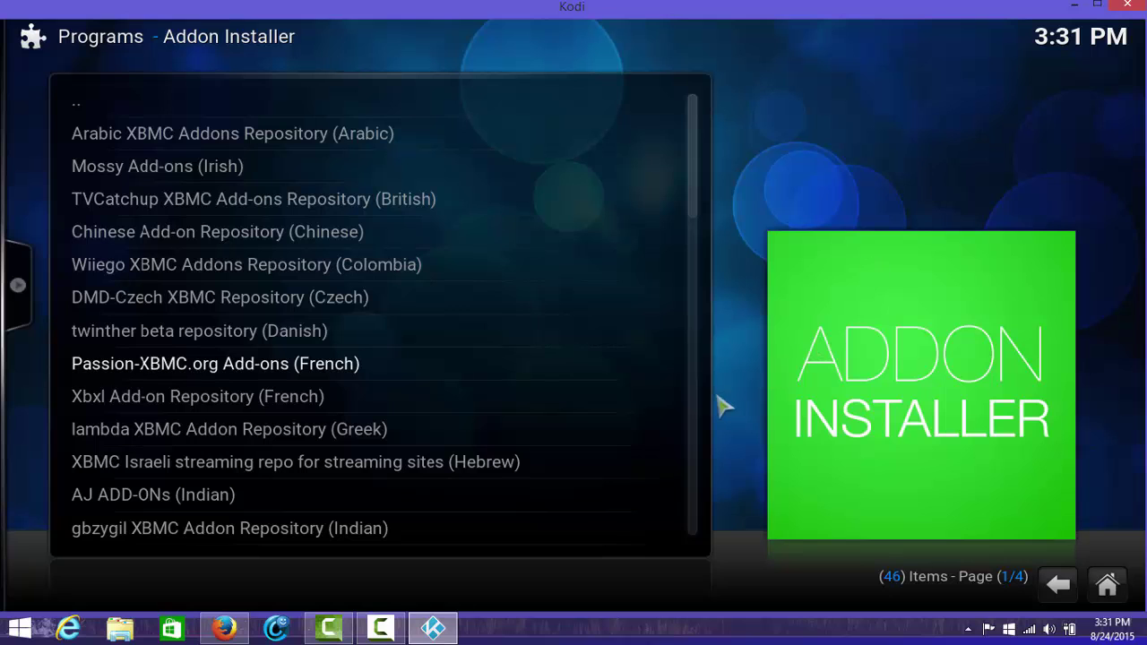
From the home screen, open Videos > Video add-ons and cycle the view to Thumbnail.
{"action": "left_click", "coordinate": [1108, 586]}
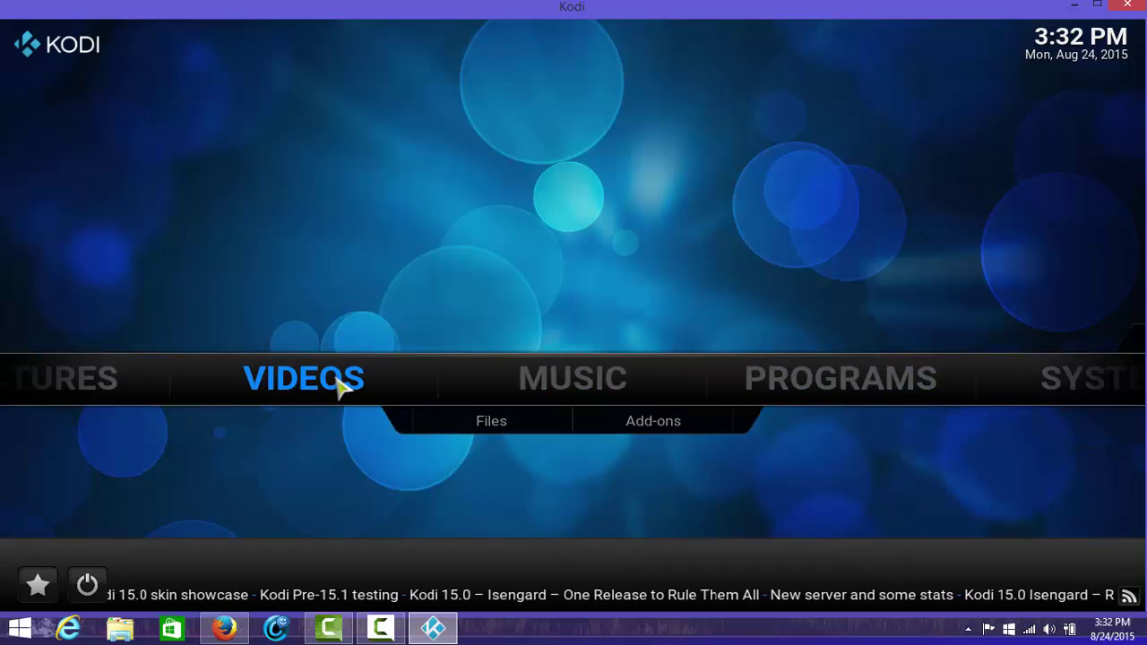
{"action": "left_click", "coordinate": [341, 389]}
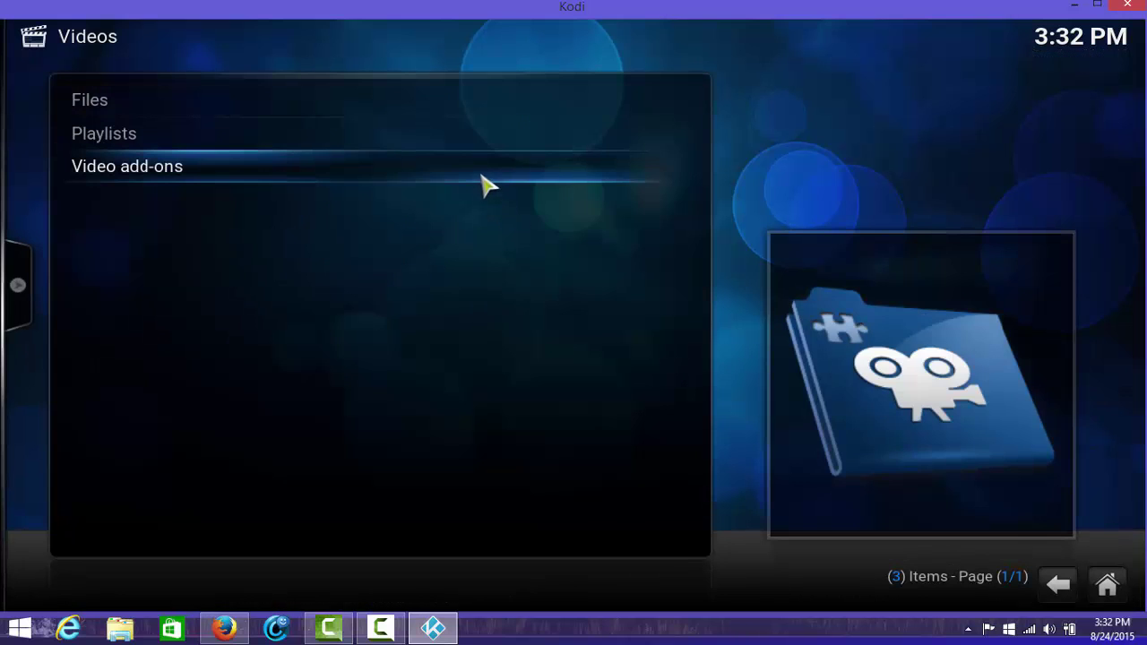
{"action": "left_click", "coordinate": [484, 183]}
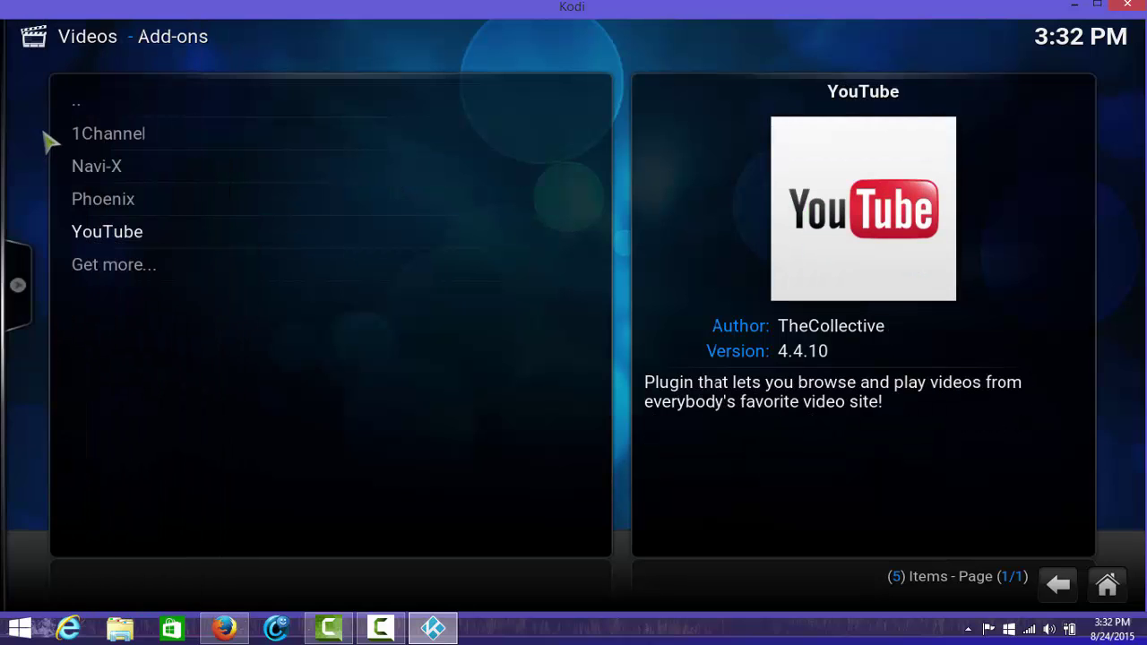
{"action": "mouse_move", "coordinate": [8, 153]}
{"action": "left_click", "coordinate": [43, 115]}
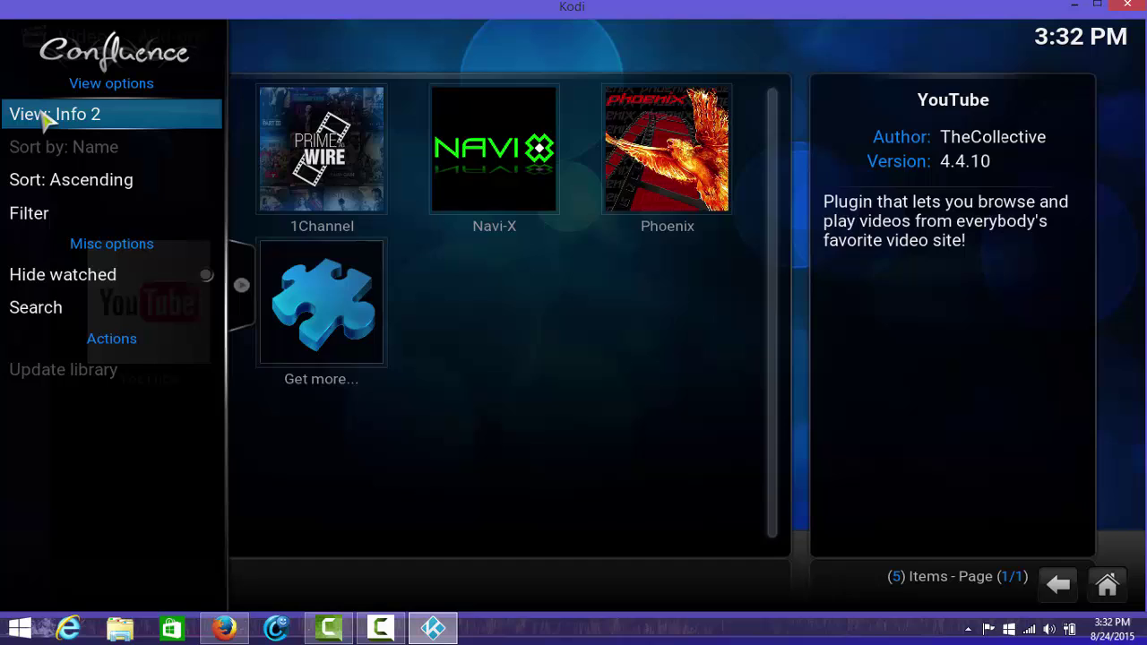
{"action": "left_click", "coordinate": [43, 115]}
{"action": "left_click", "coordinate": [43, 115]}
{"action": "left_click", "coordinate": [43, 115]}
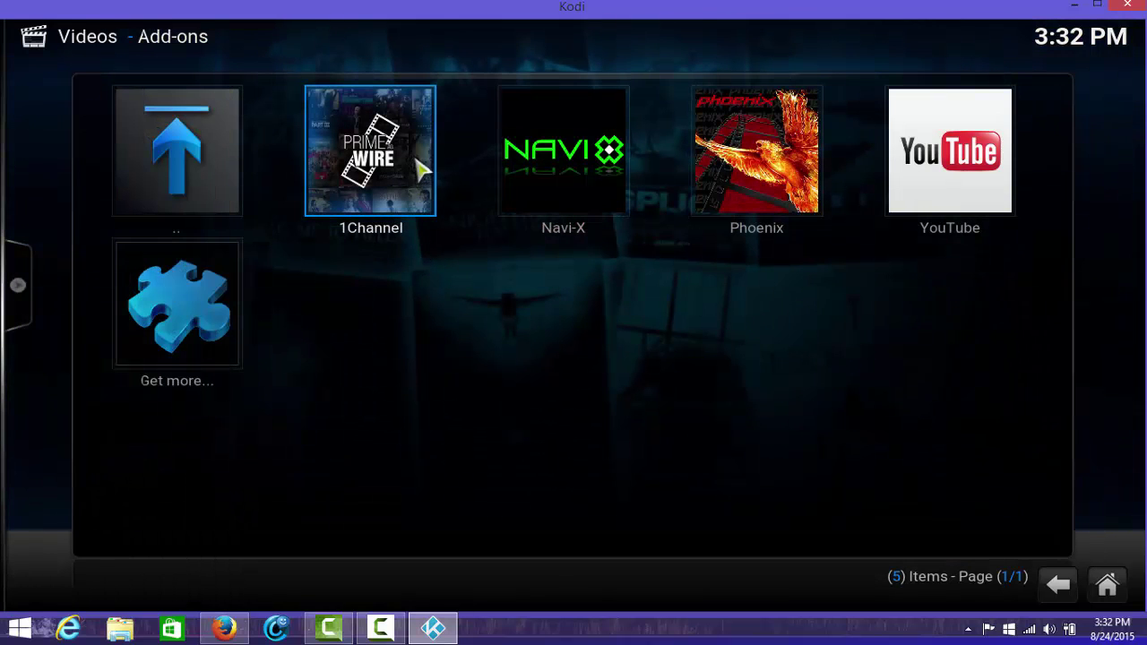
{"action": "left_click", "coordinate": [776, 166]}
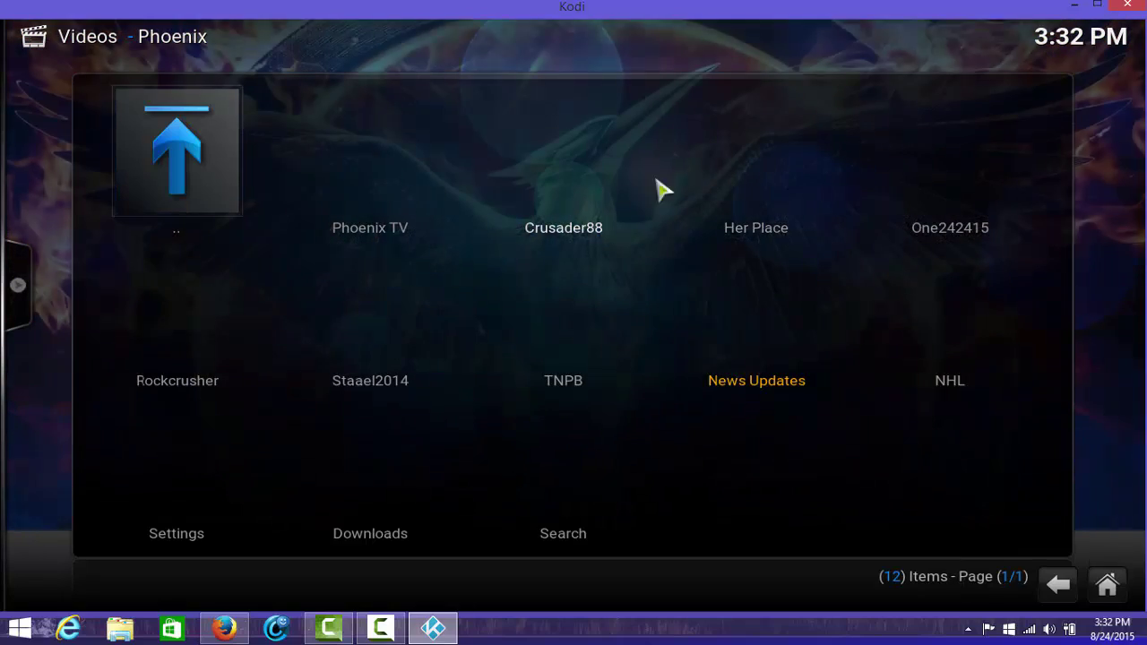
{"action": "left_click", "coordinate": [372, 174]}
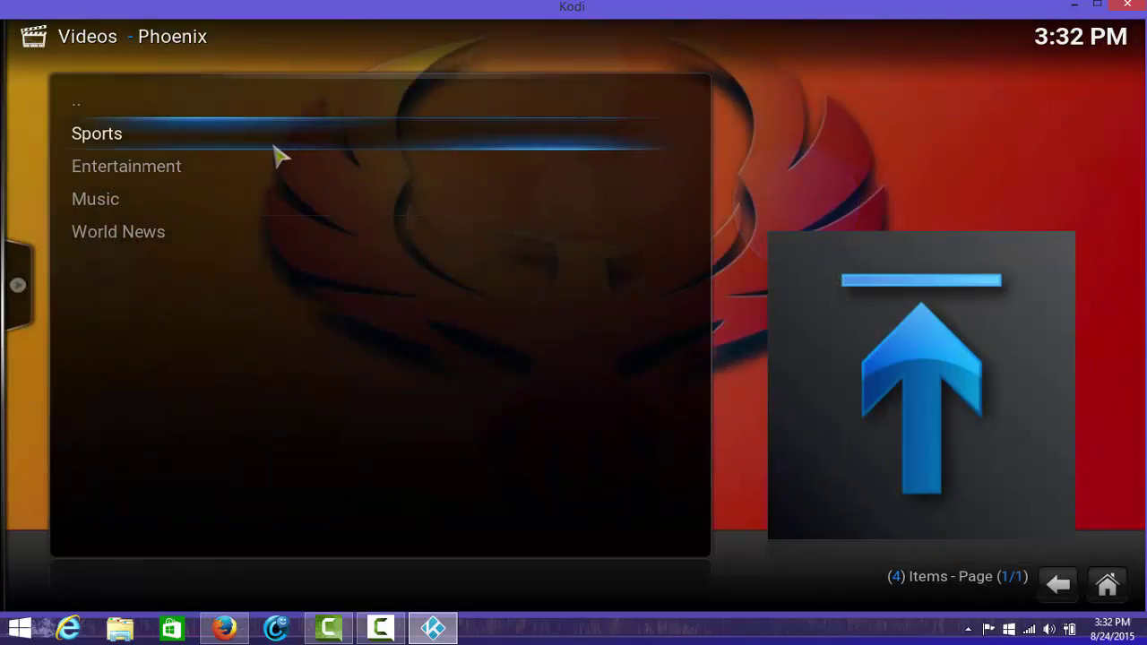
{"action": "left_click", "coordinate": [277, 156]}
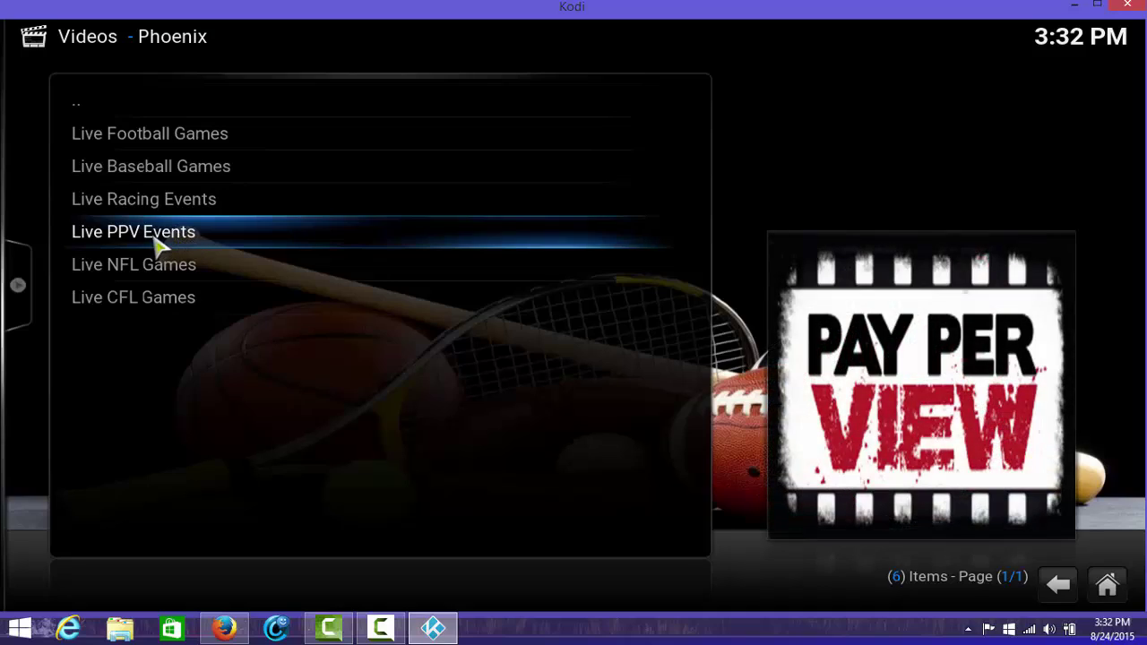
{"action": "key", "text": "BackSpace"}
{"action": "key", "text": "BackSpace"}
{"action": "key", "text": "BackSpace"}
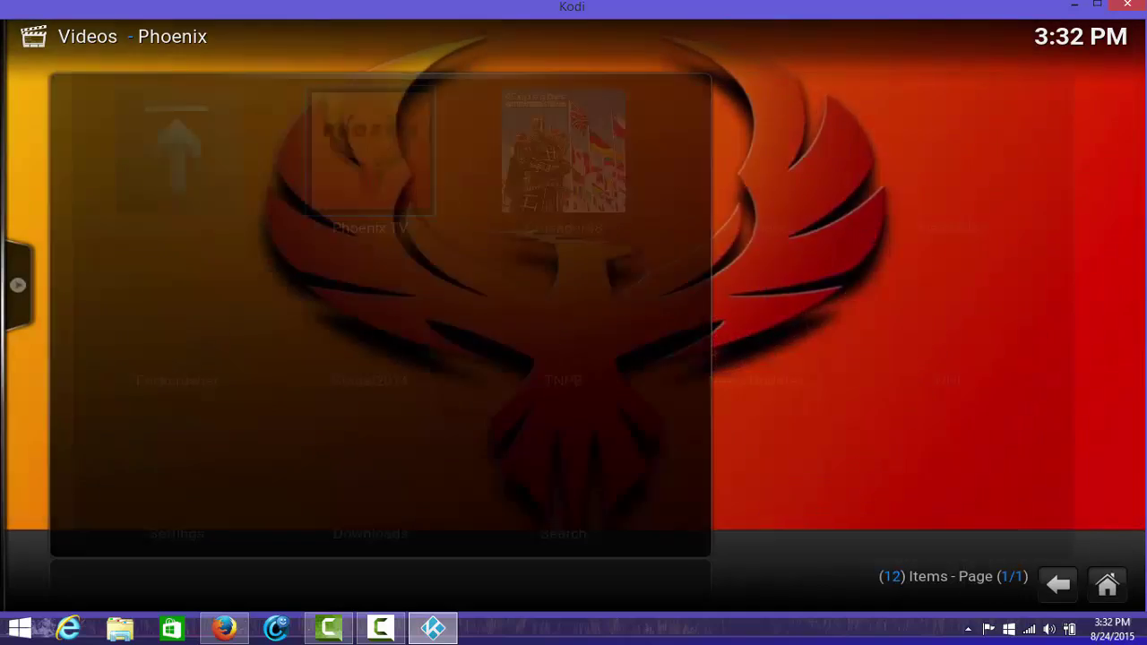
{"action": "key", "text": "BackSpace"}
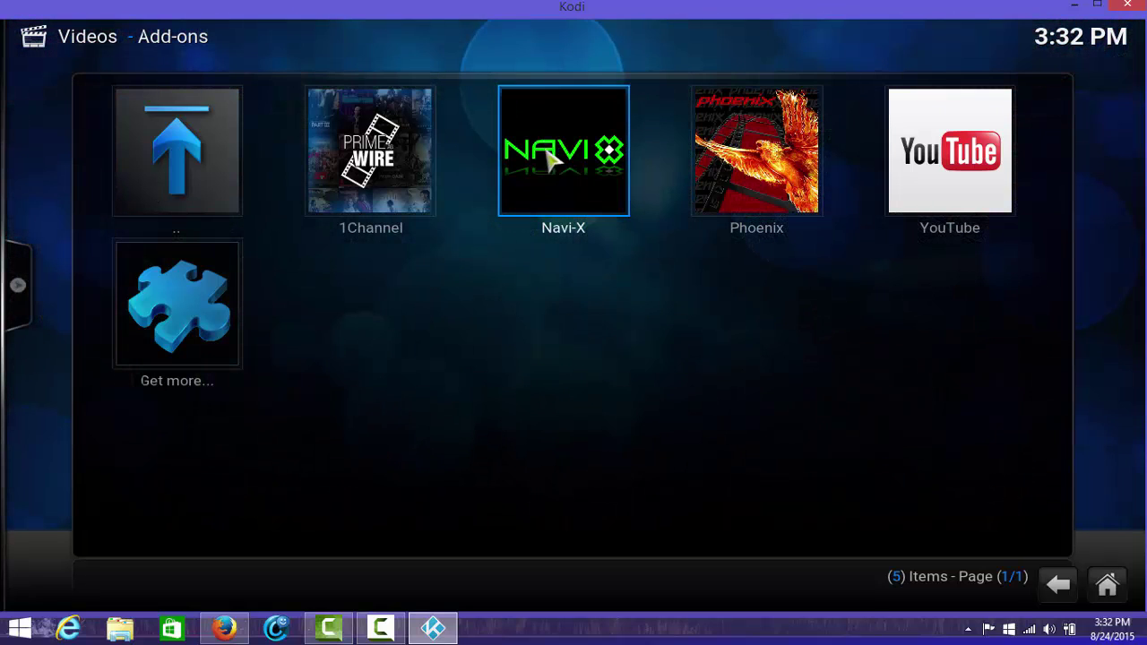
{"action": "left_click", "coordinate": [550, 179]}
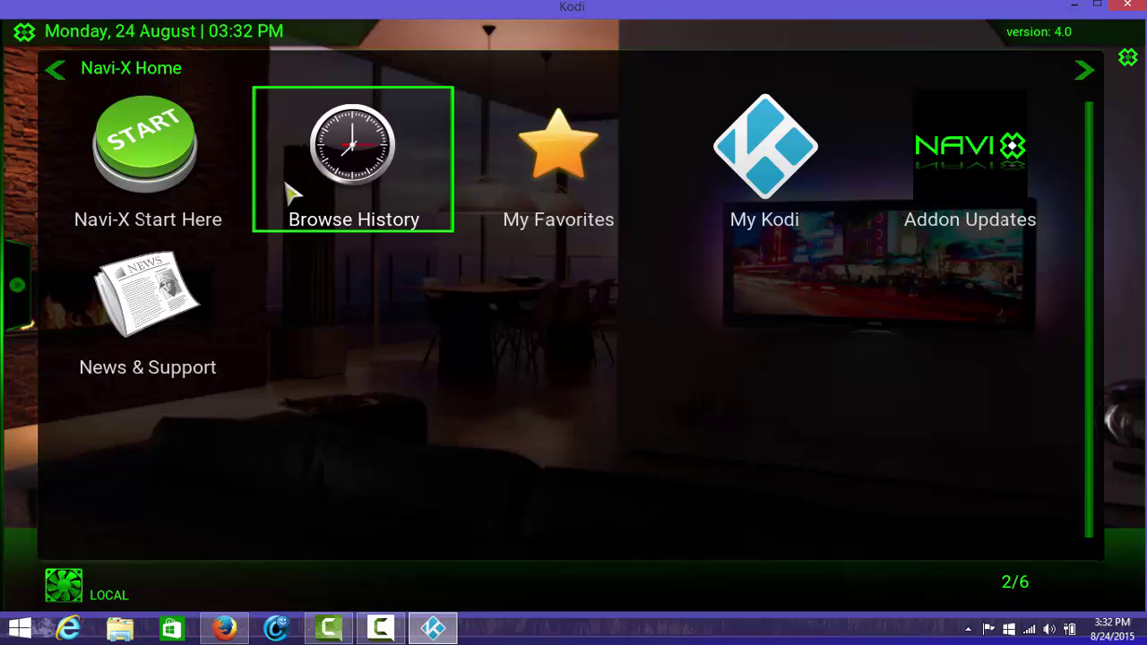
{"action": "left_click", "coordinate": [190, 176]}
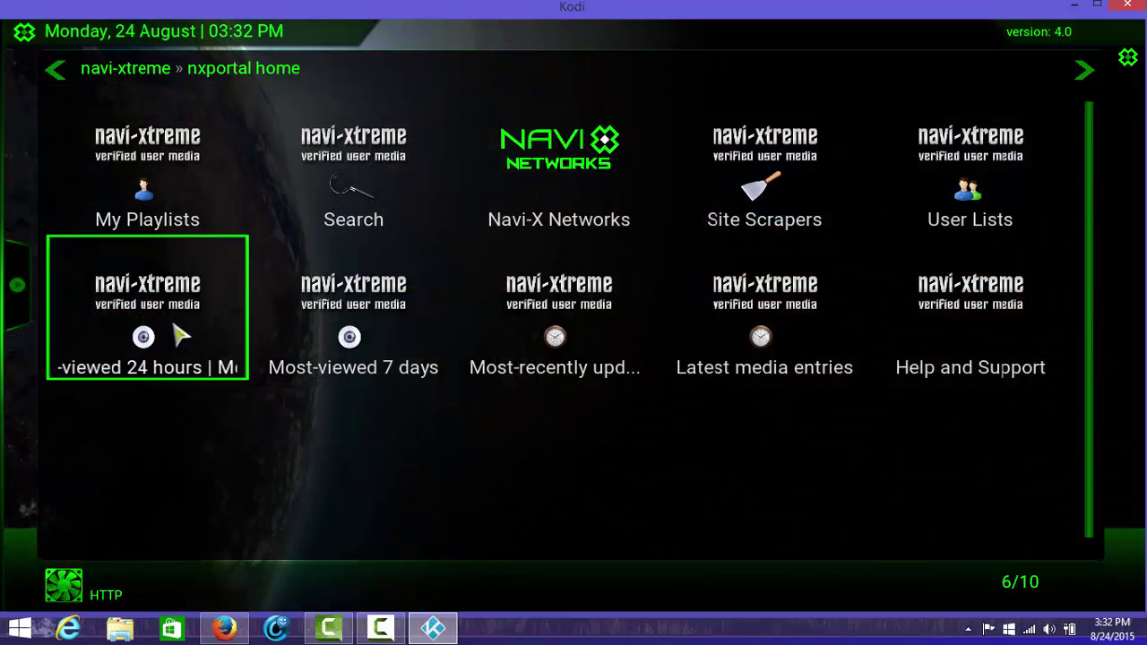
{"action": "left_click", "coordinate": [176, 328]}
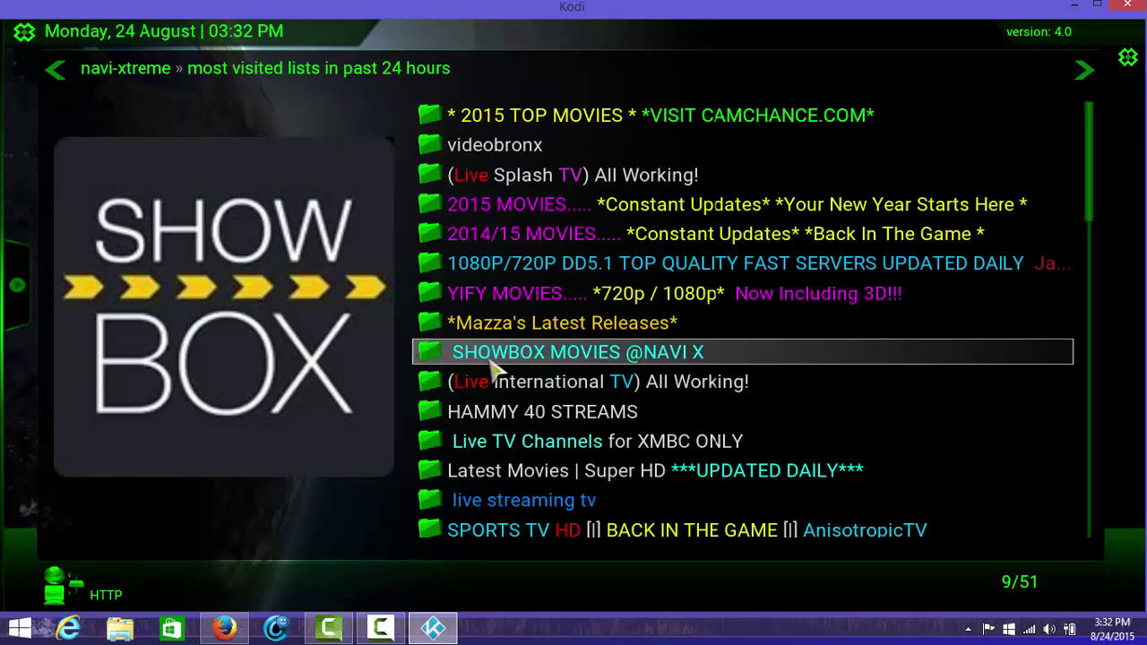
{"action": "left_click", "coordinate": [545, 355]}
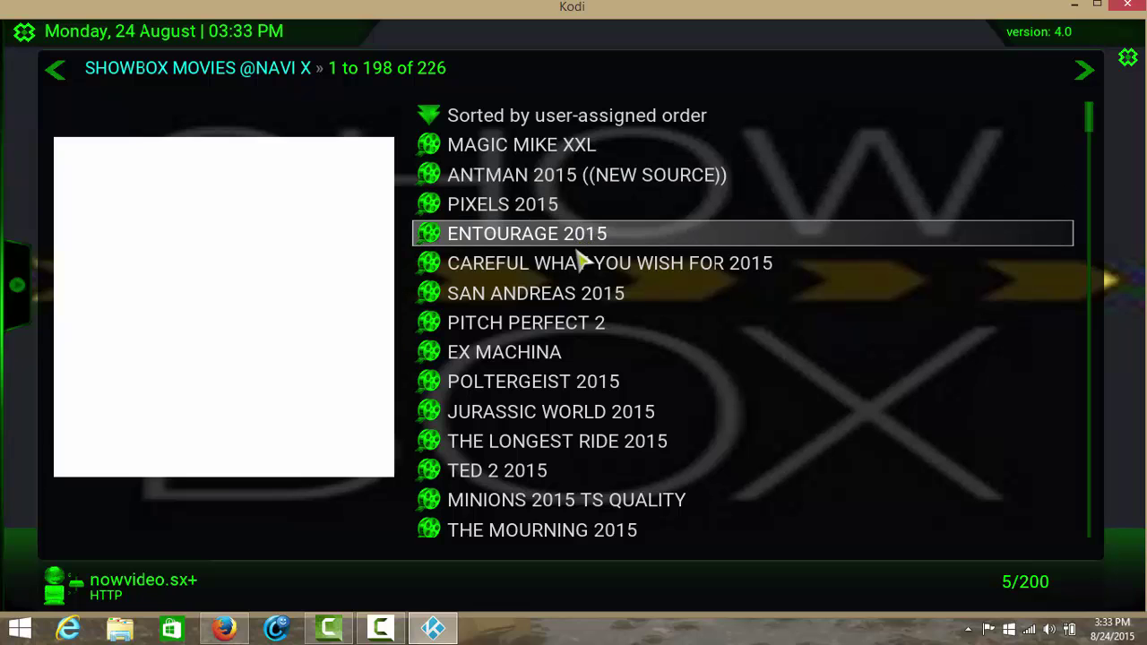
Back out to Navi-X Home, exit Navi-X from its side menu, and return home.
{"action": "key", "text": "BackSpace"}
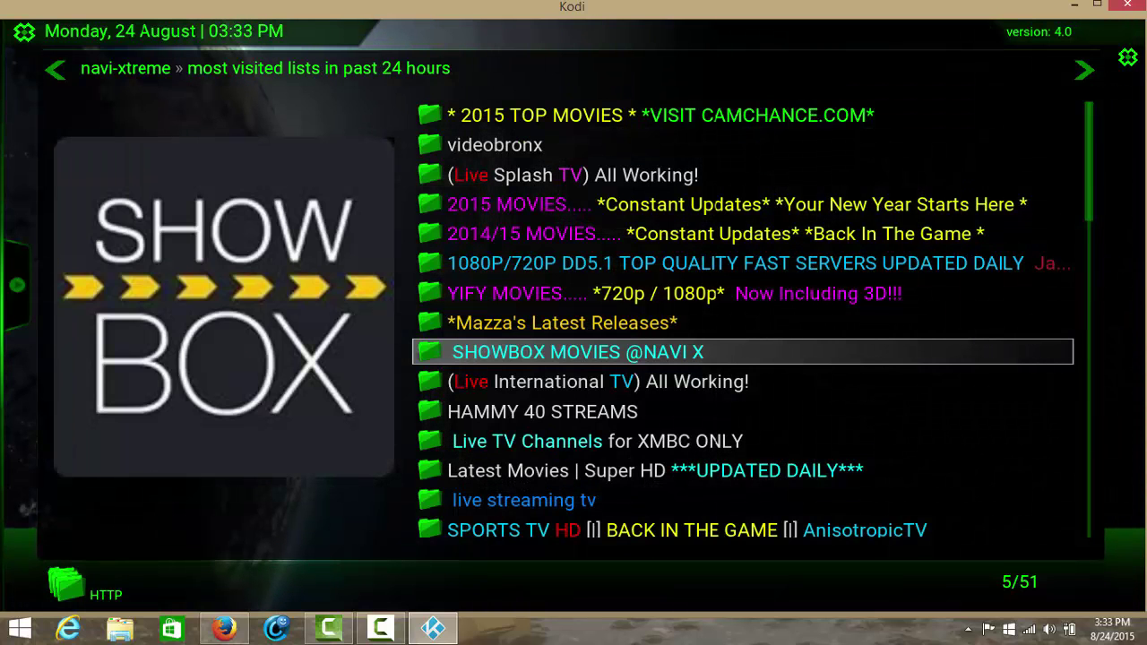
{"action": "key", "text": "BackSpace"}
{"action": "key", "text": "BackSpace"}
{"action": "key", "text": "Left"}
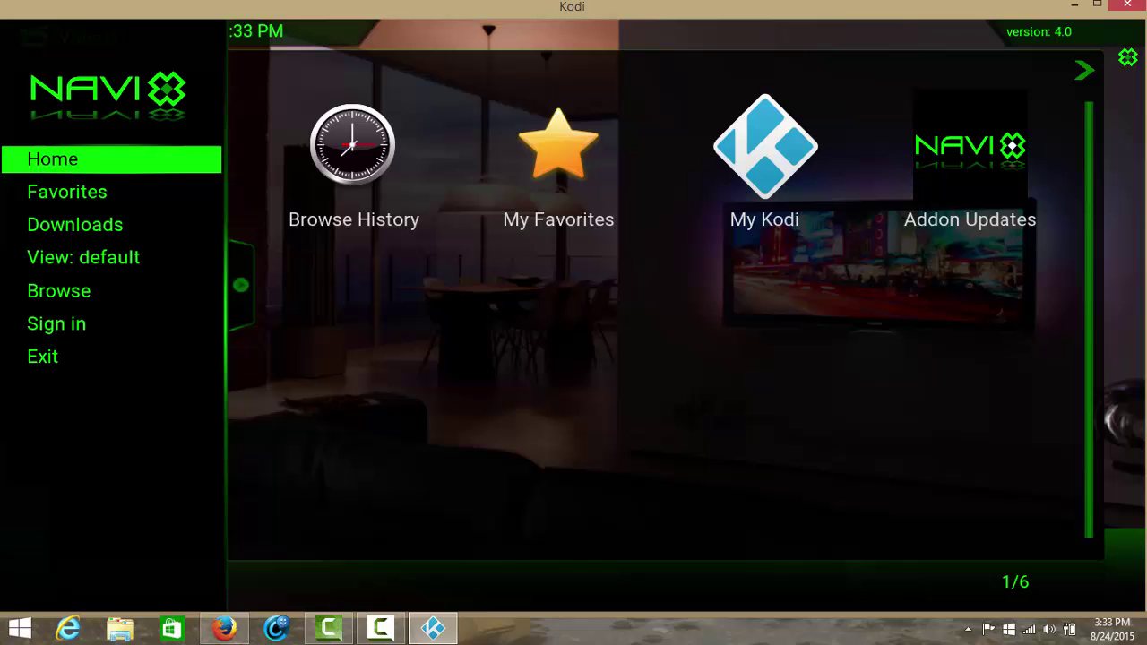
{"action": "left_click", "coordinate": [42, 357]}
{"action": "key", "text": "Return"}
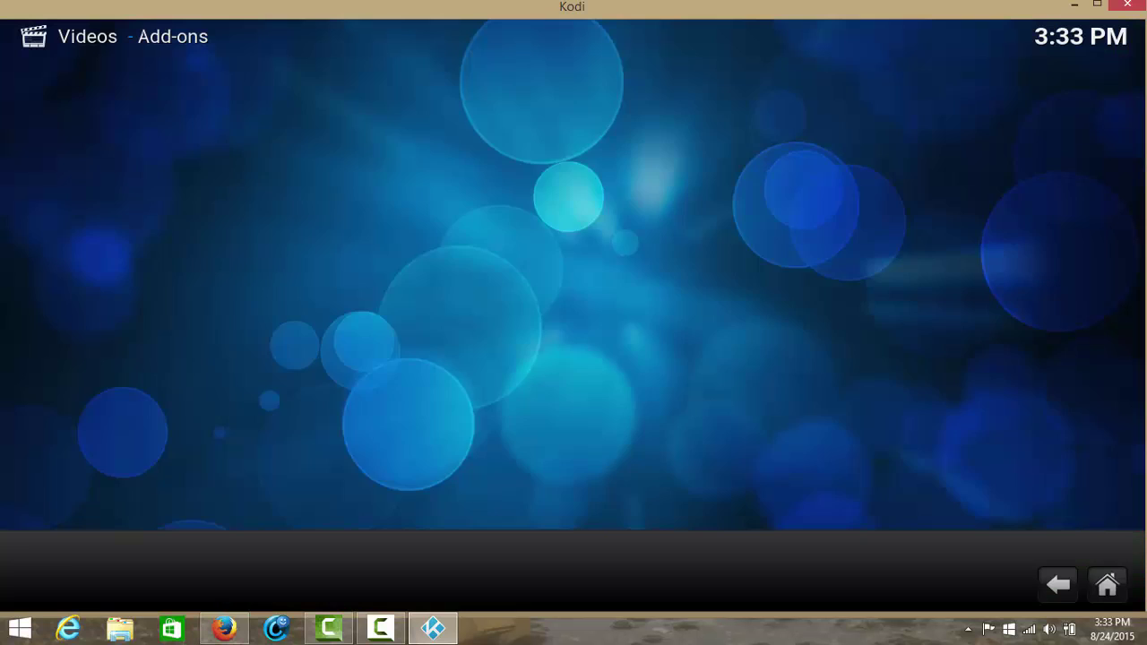
{"action": "left_click", "coordinate": [1108, 585]}
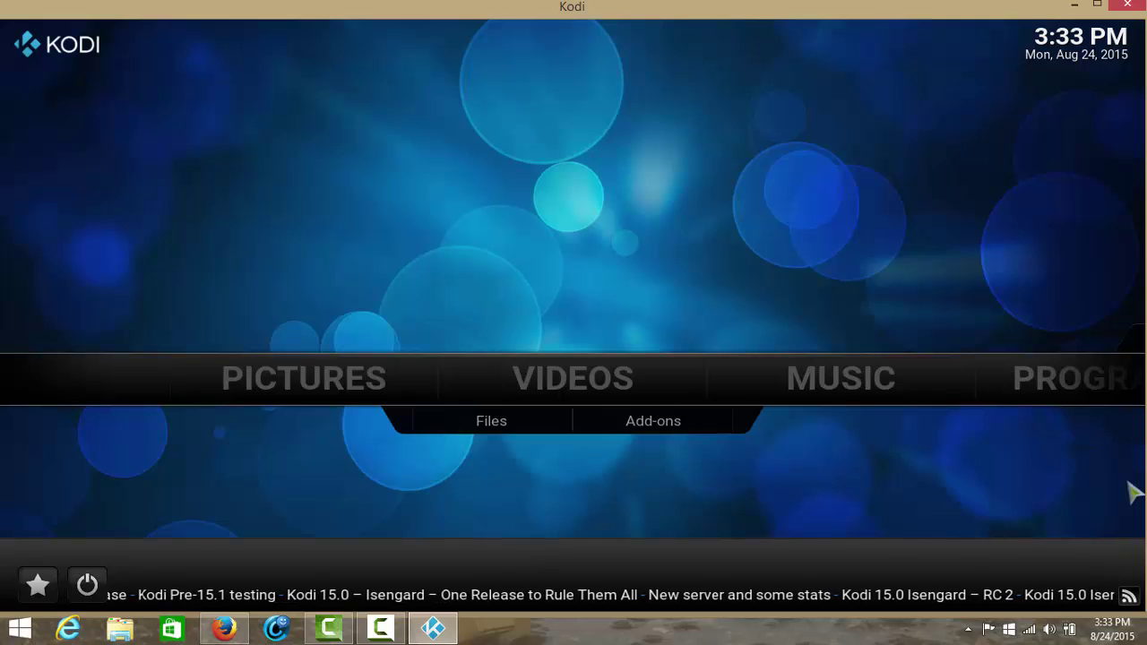
Turn on Enabled under System > Settings > TV > General, then return home.
{"action": "mouse_move", "coordinate": [1063, 397]}
{"action": "left_click", "coordinate": [853, 376]}
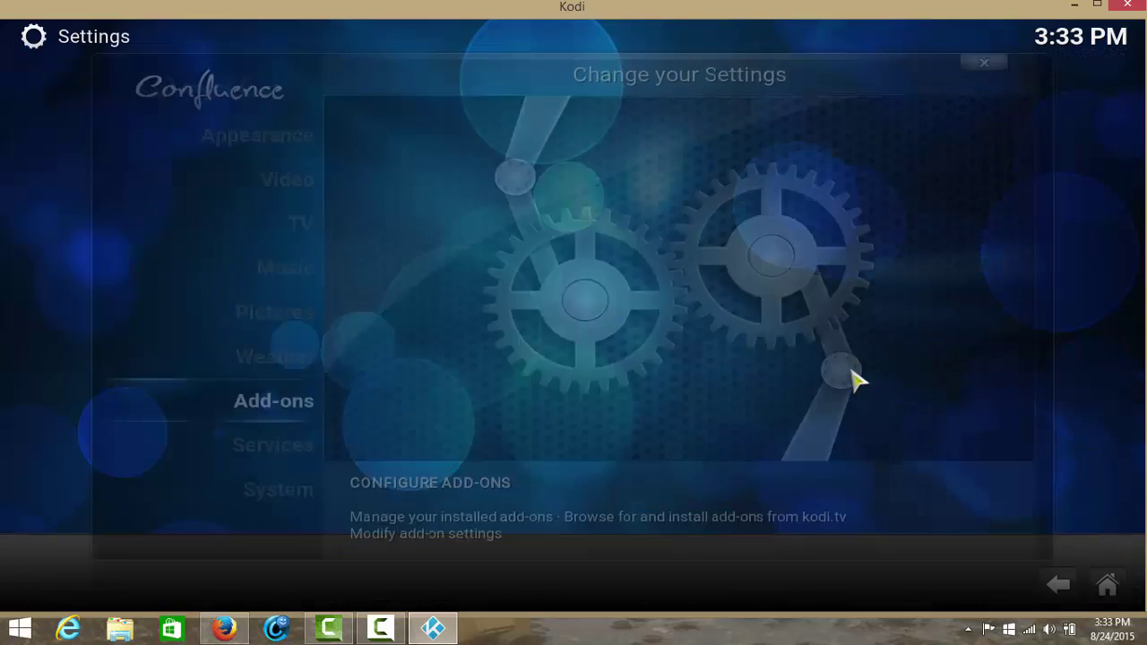
{"action": "left_click", "coordinate": [278, 230]}
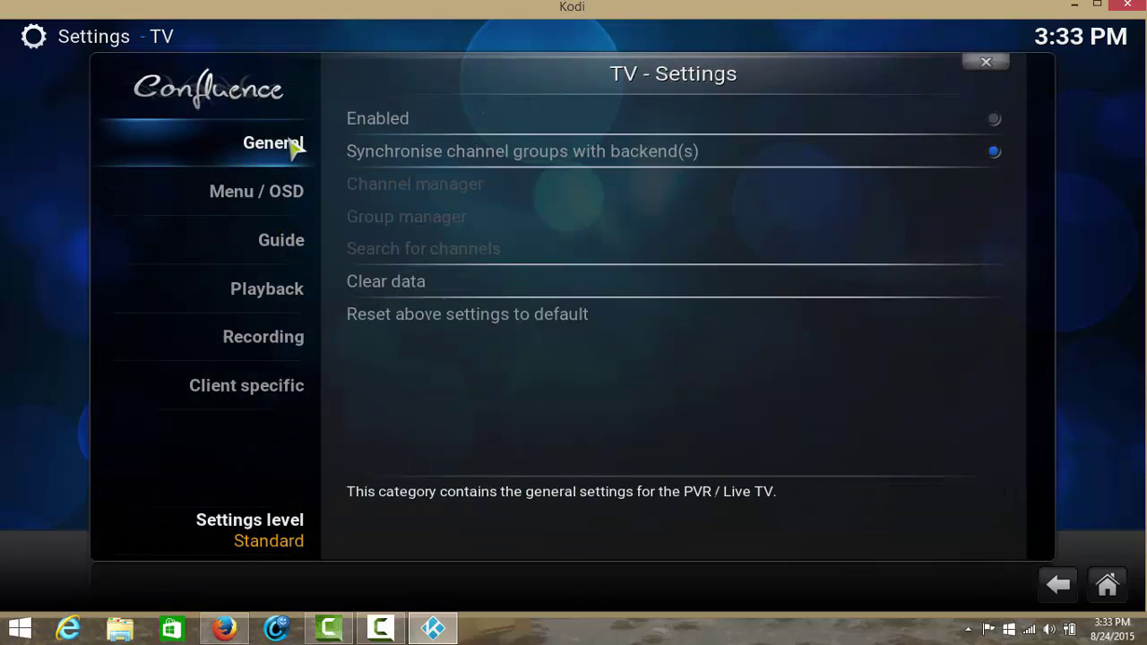
{"action": "left_click", "coordinate": [397, 125]}
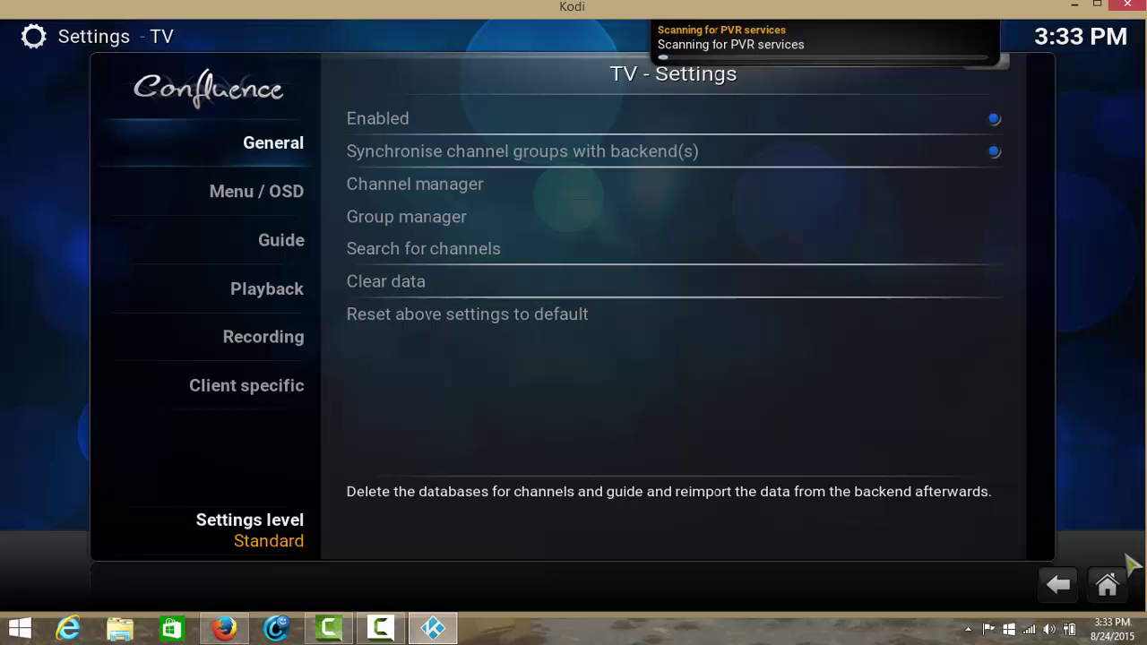
{"action": "left_click", "coordinate": [1122, 584]}
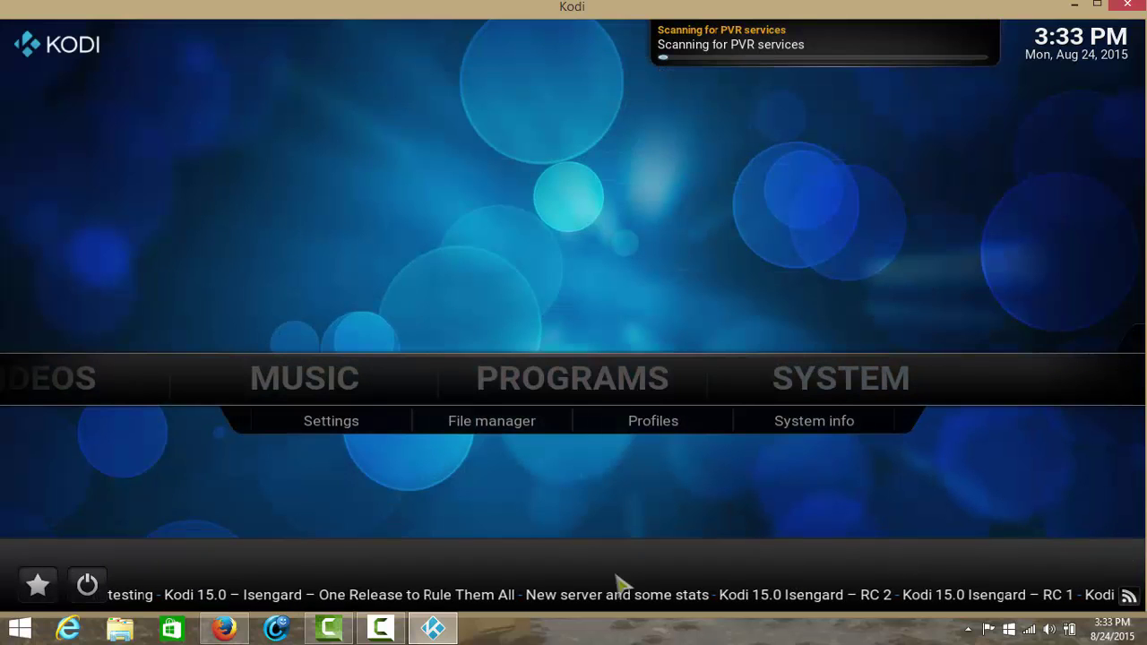
{"action": "left_click", "coordinate": [223, 630]}
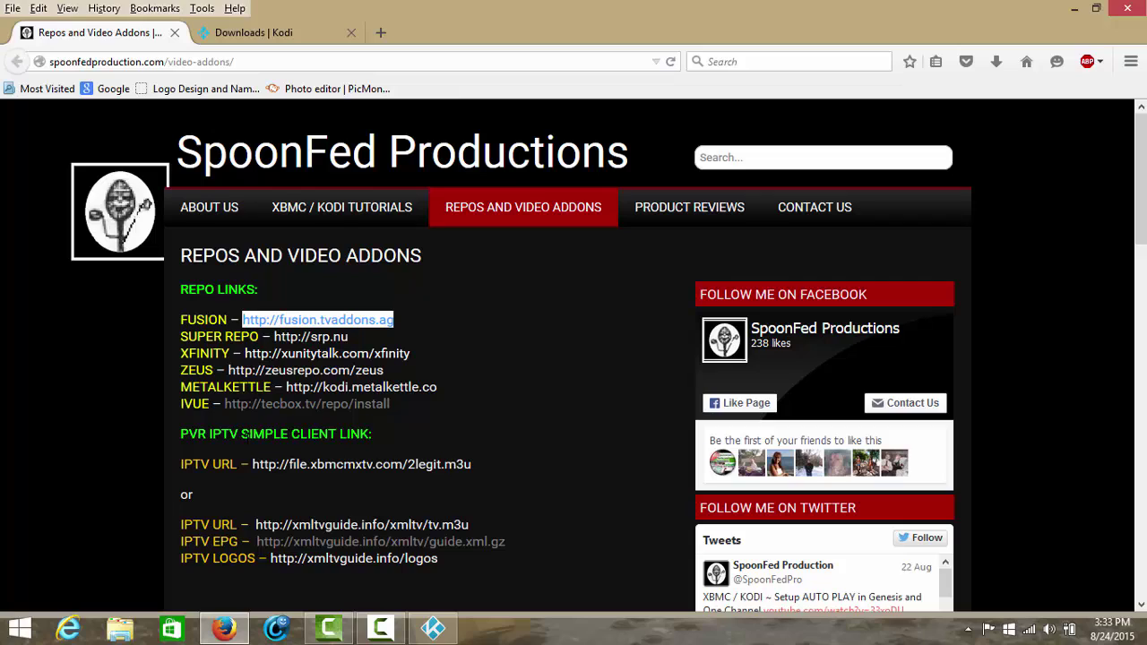
{"action": "left_click_drag", "start_coordinate": [253, 464], "coordinate": [473, 459]}
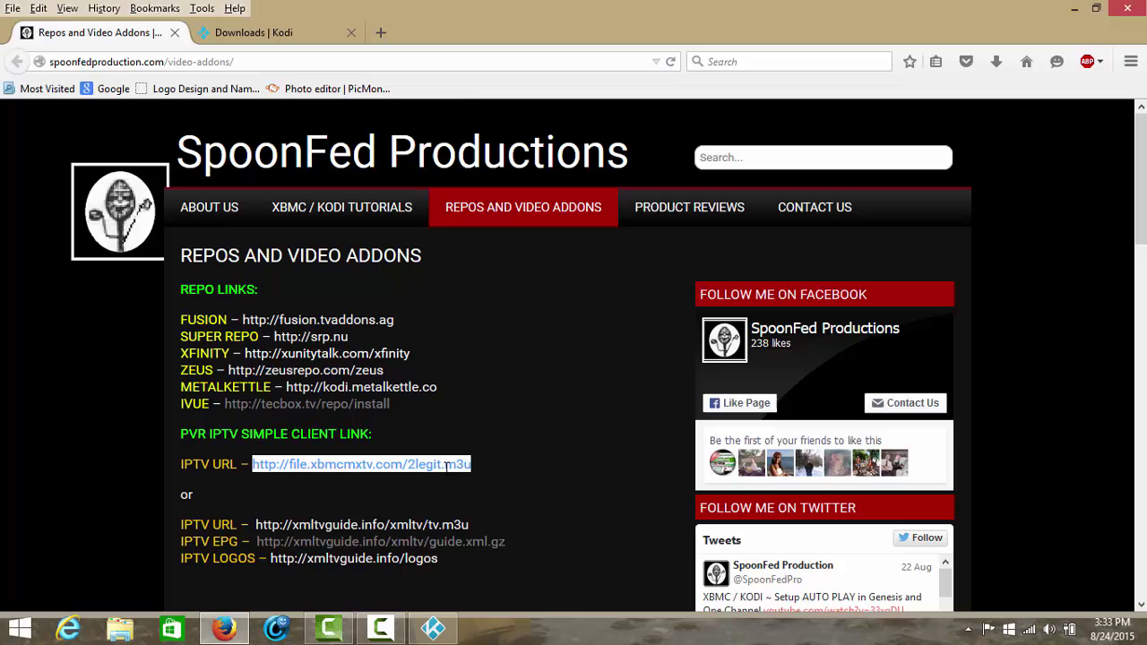
{"action": "right_click", "coordinate": [446, 466]}
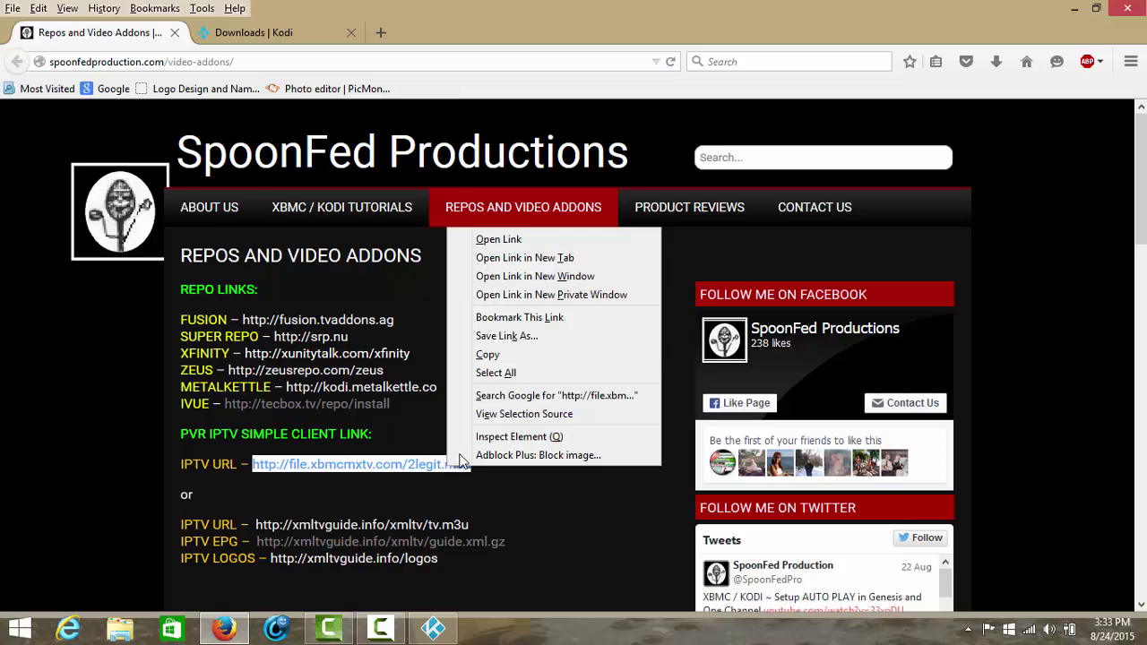
{"action": "left_click", "coordinate": [511, 356]}
{"action": "left_click", "coordinate": [433, 629]}
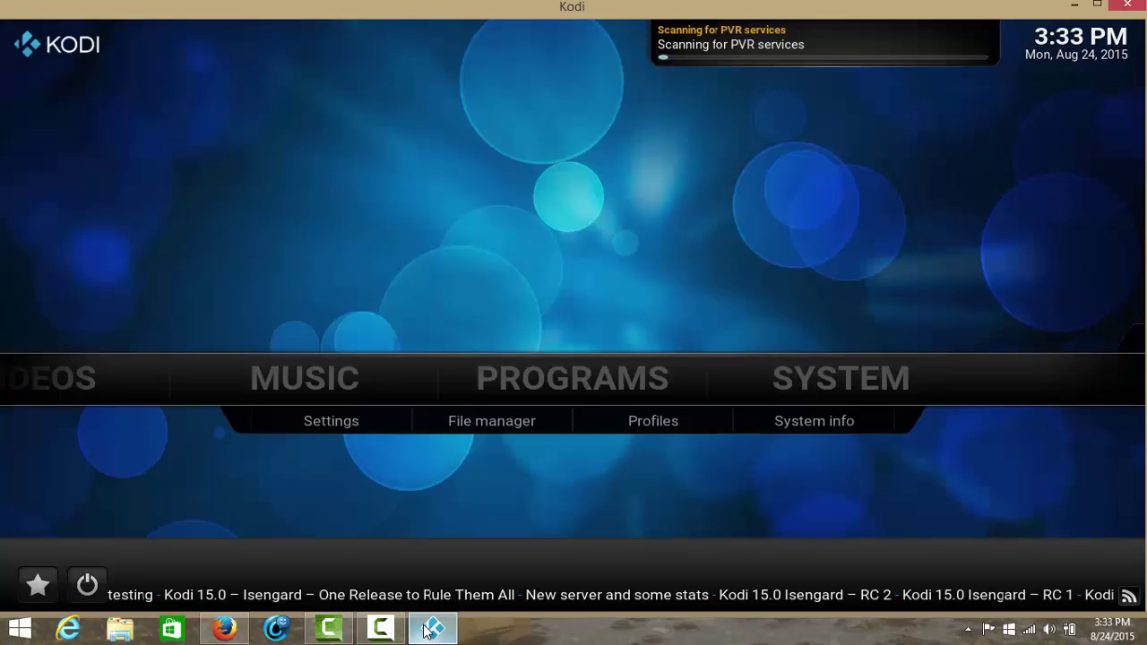
Go to System > Add-ons > My add-ons > PVR clients and open PVR IPTV Simple Client 1.11.5.
{"action": "left_click", "coordinate": [871, 390]}
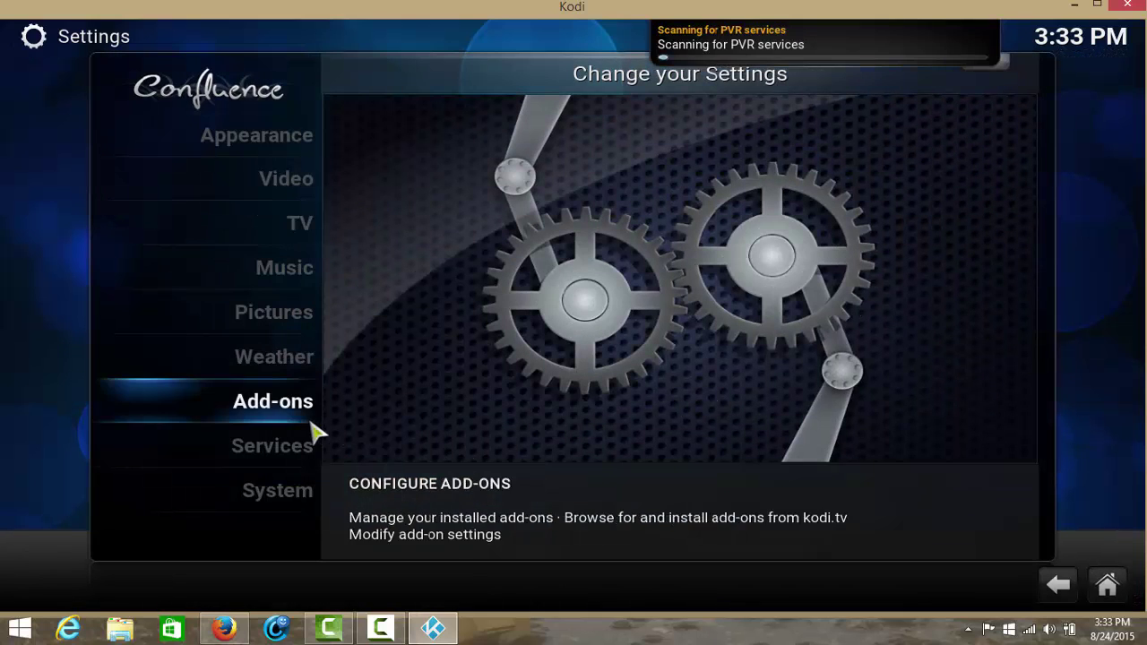
{"action": "left_click", "coordinate": [283, 414]}
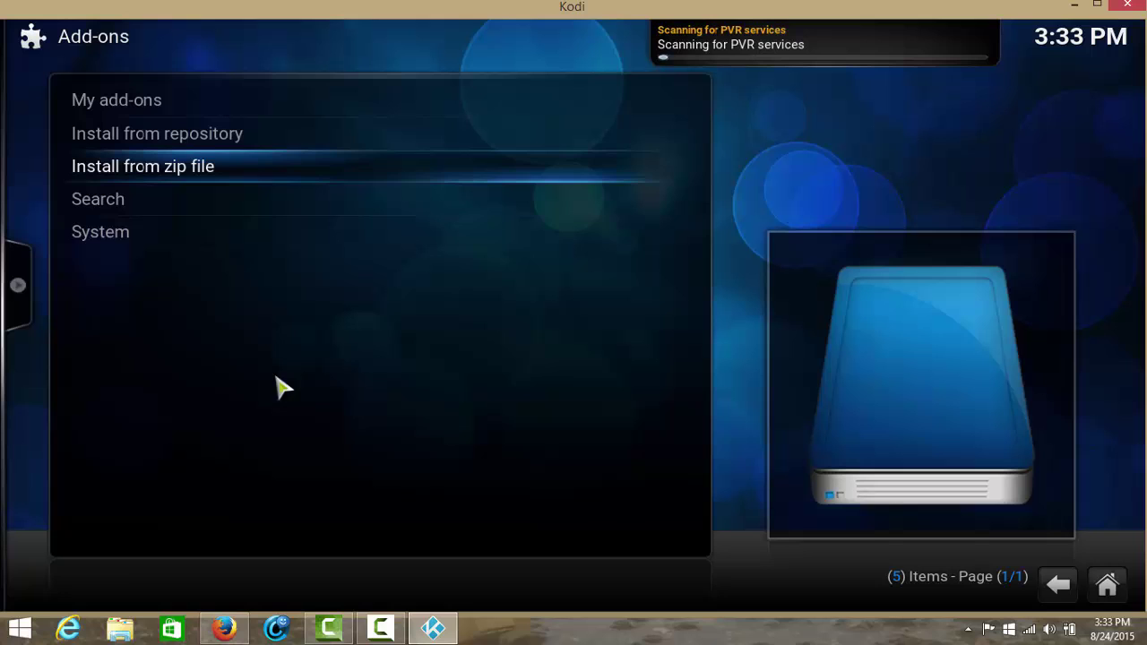
{"action": "left_click", "coordinate": [283, 116]}
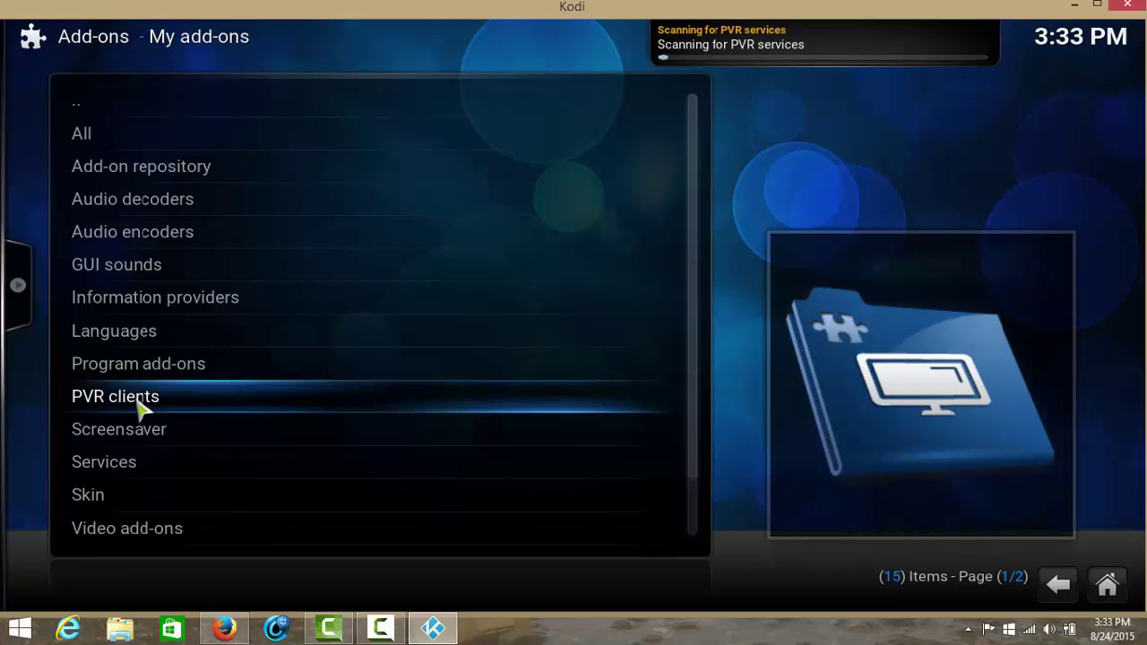
{"action": "left_click", "coordinate": [141, 408]}
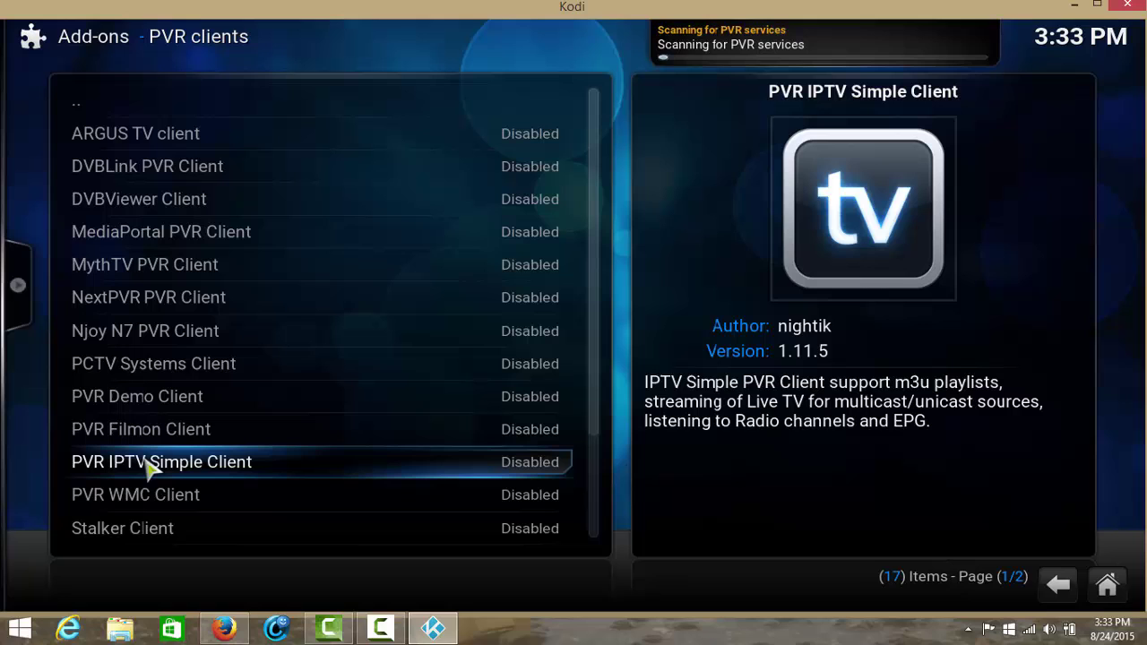
{"action": "left_click", "coordinate": [273, 466]}
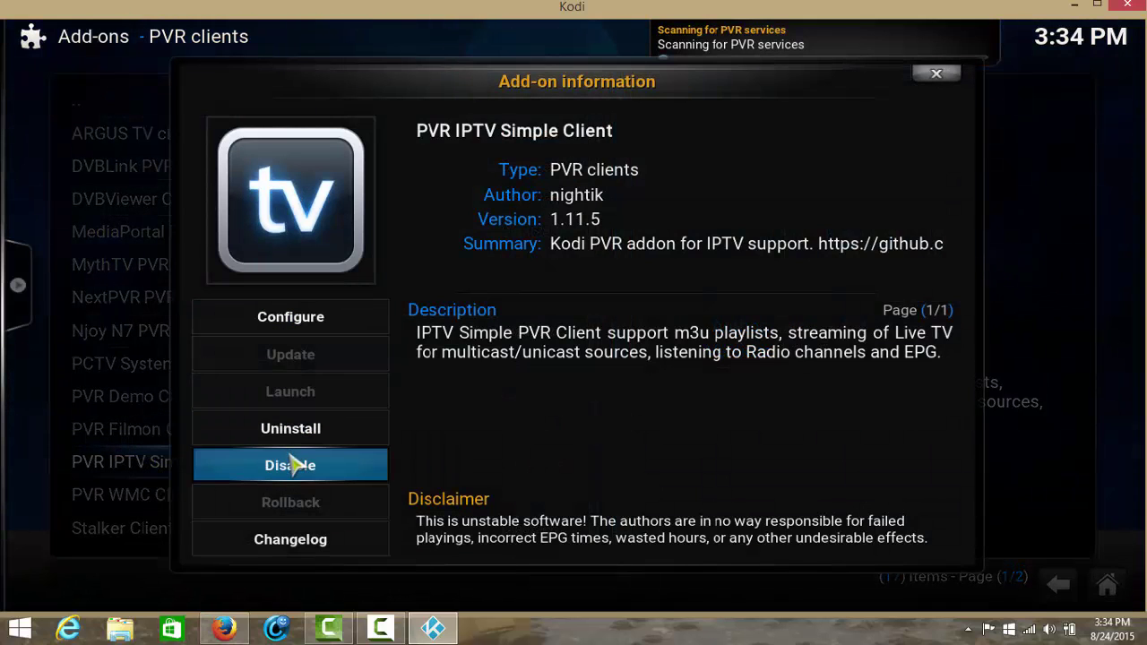
{"action": "left_click", "coordinate": [319, 328]}
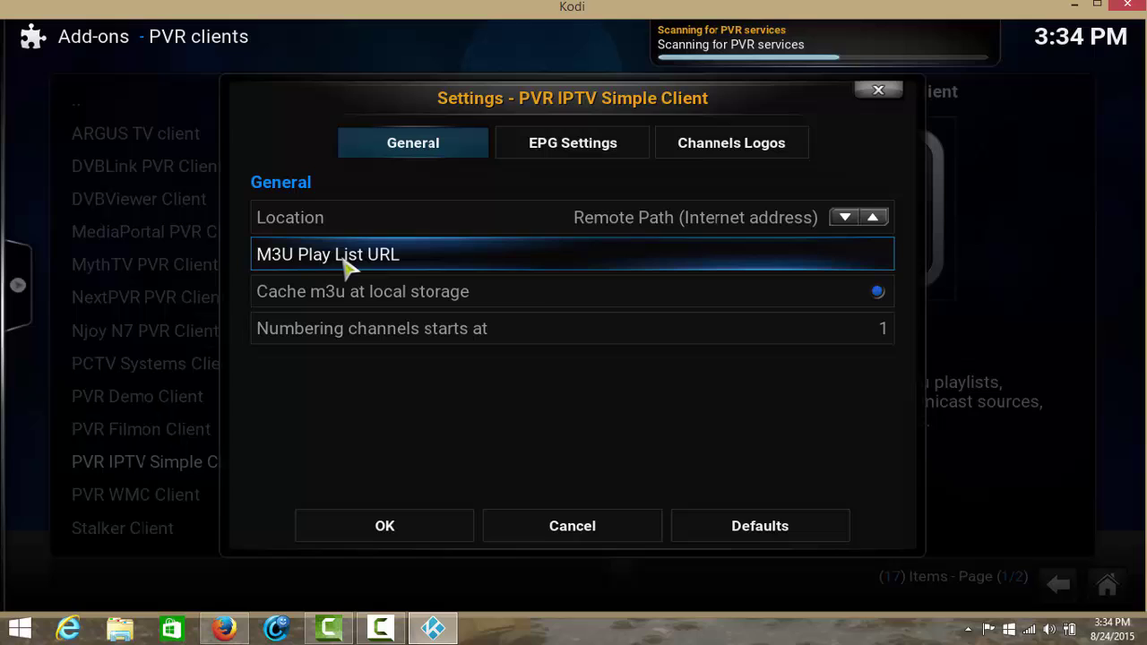
{"action": "left_click", "coordinate": [408, 260]}
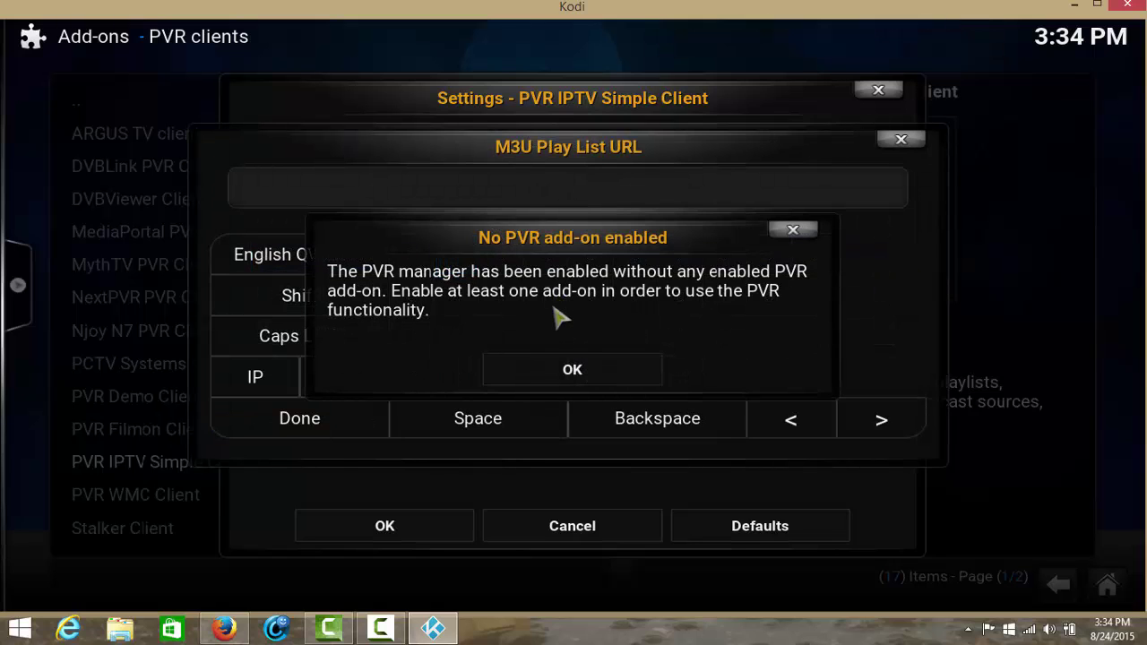
{"action": "left_click", "coordinate": [564, 375]}
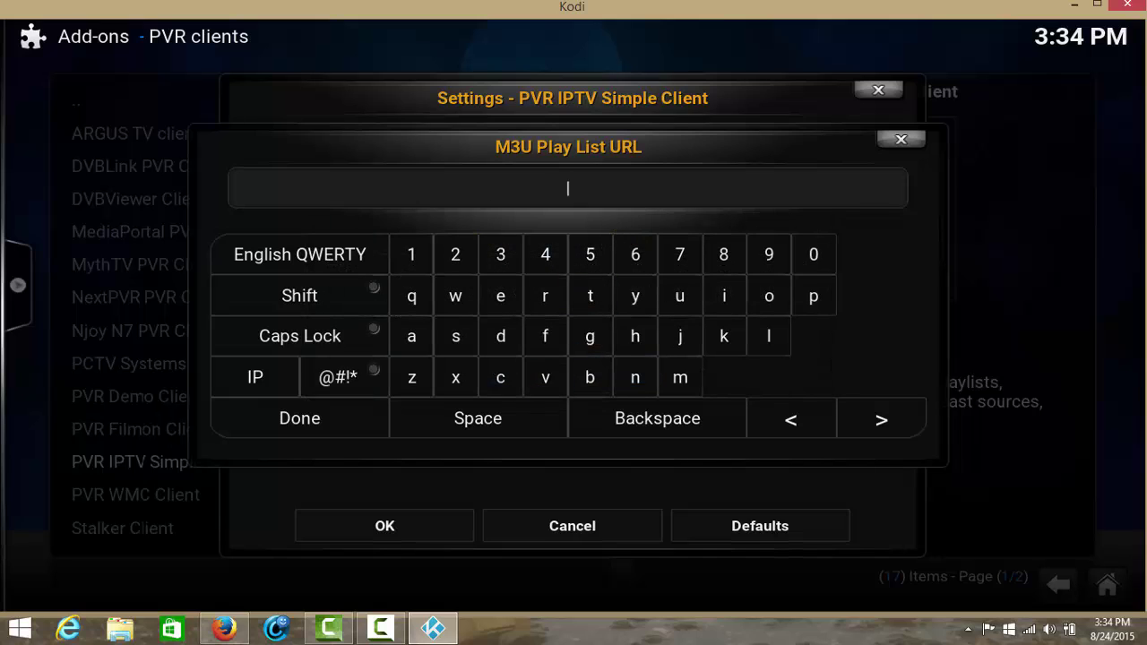
{"action": "key", "text": "ctrl+v"}
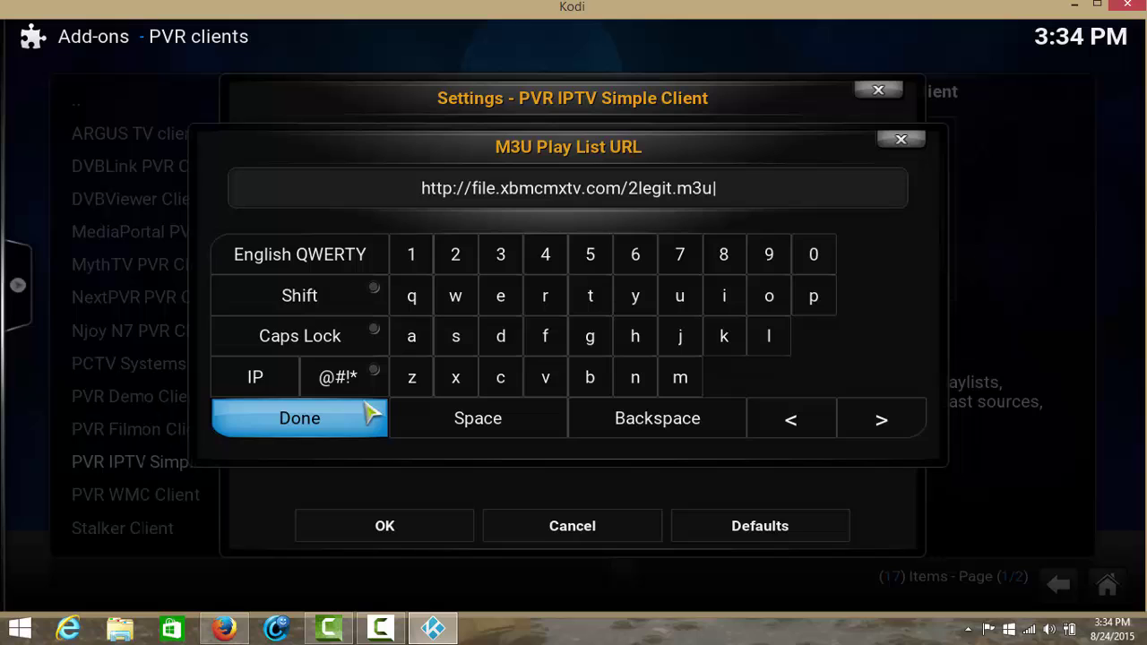
{"action": "left_click", "coordinate": [354, 419]}
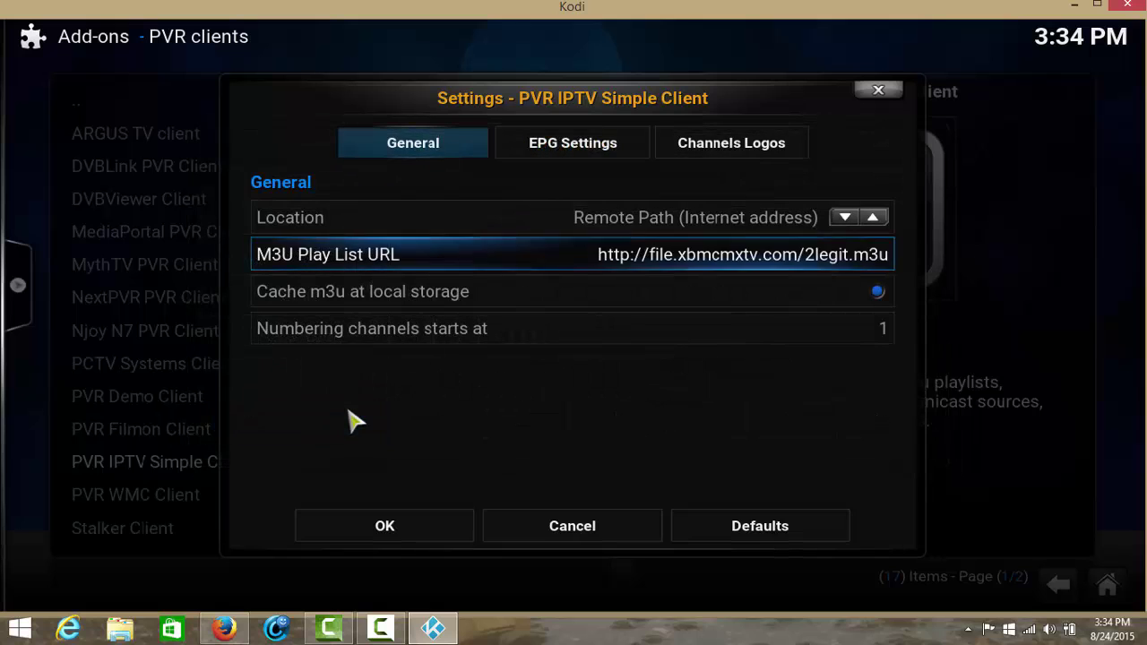
{"action": "left_click", "coordinate": [393, 534]}
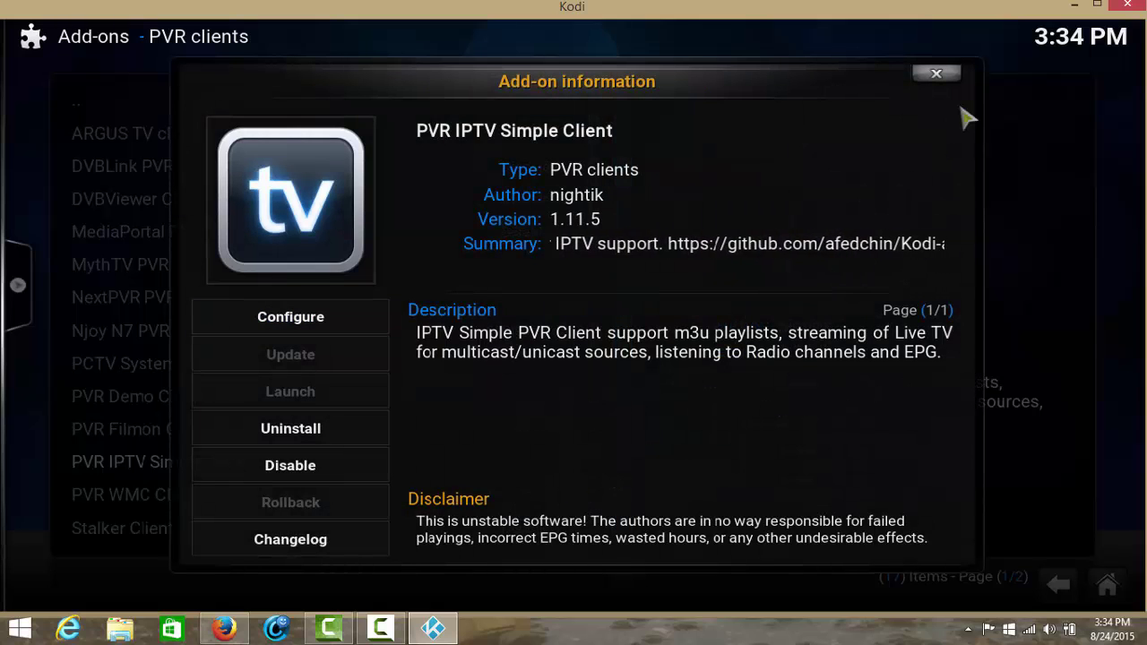
{"action": "left_click", "coordinate": [941, 75]}
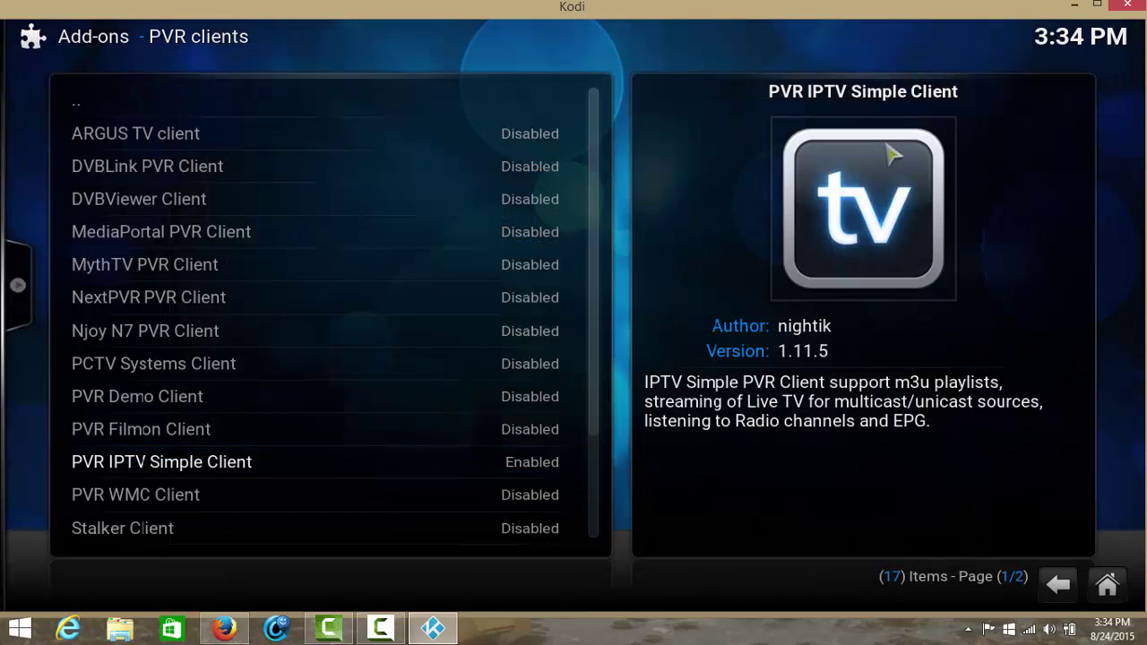
Exit Kodi from the home power menu and relaunch it from its desktop icon.
{"action": "left_click", "coordinate": [1109, 591]}
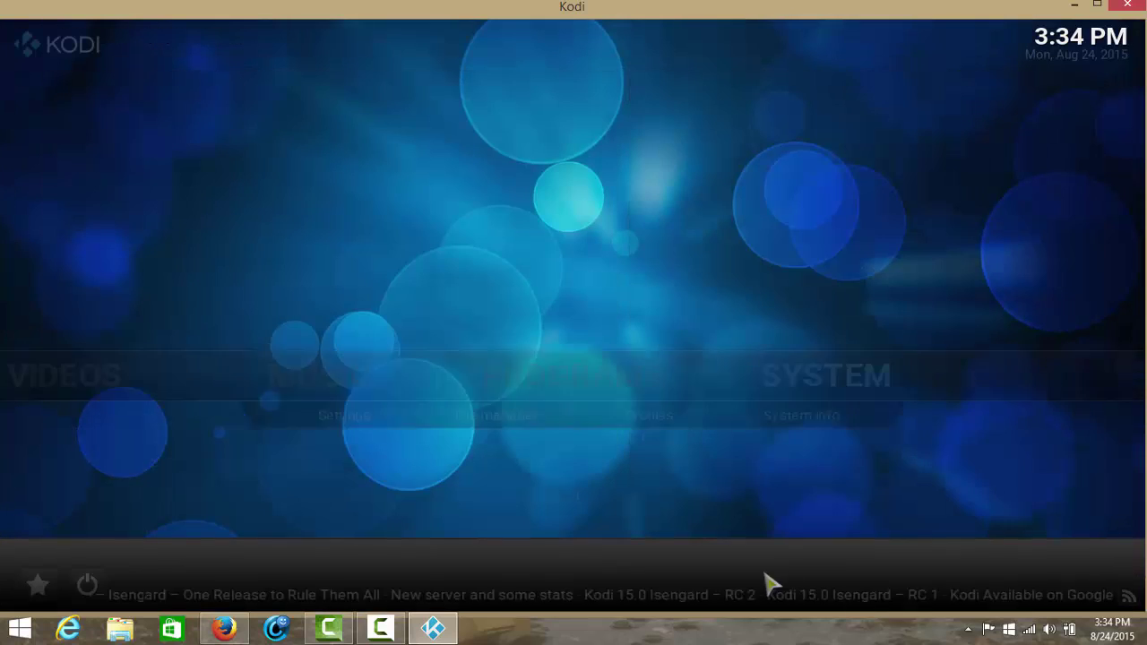
{"action": "left_click", "coordinate": [87, 585]}
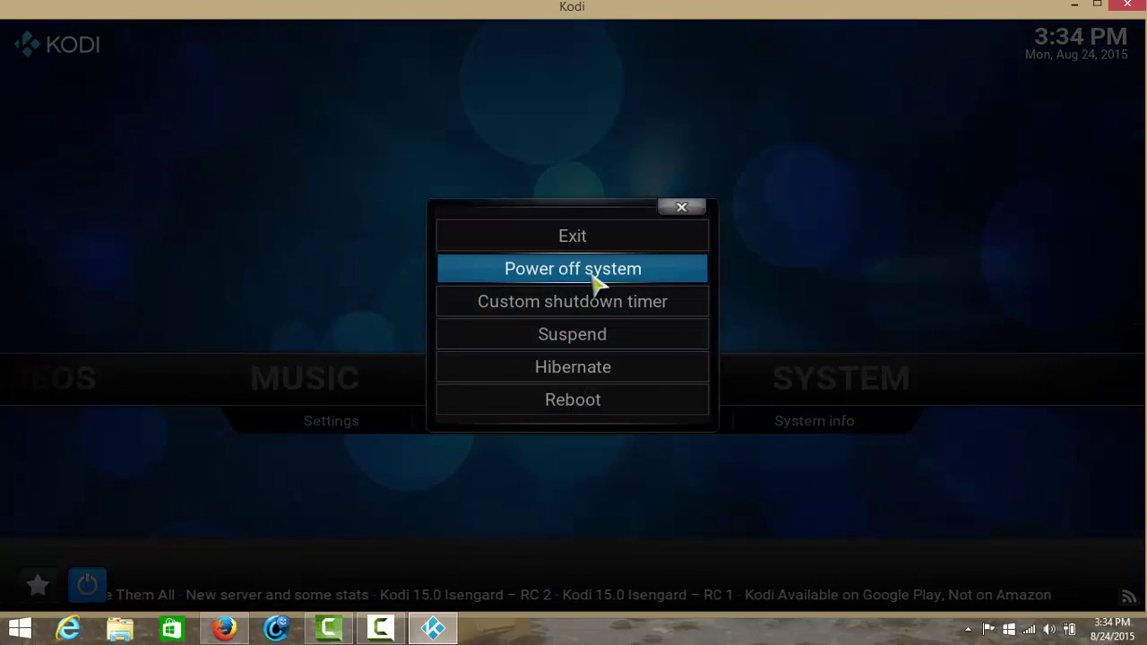
{"action": "left_click", "coordinate": [578, 250]}
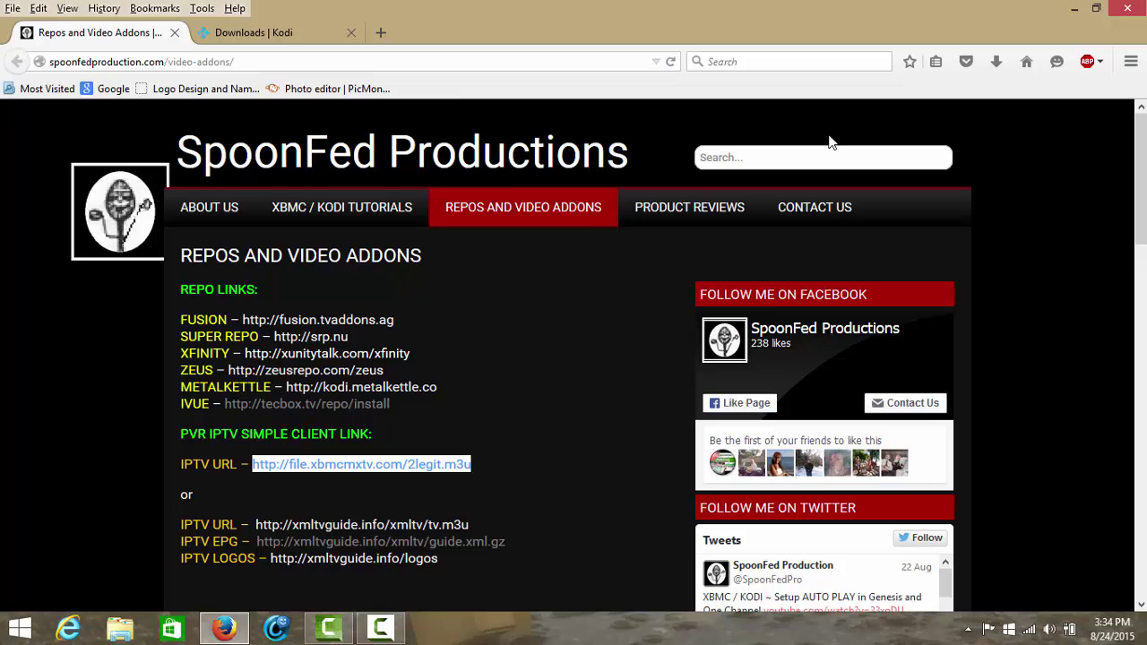
{"action": "left_click", "coordinate": [1073, 8]}
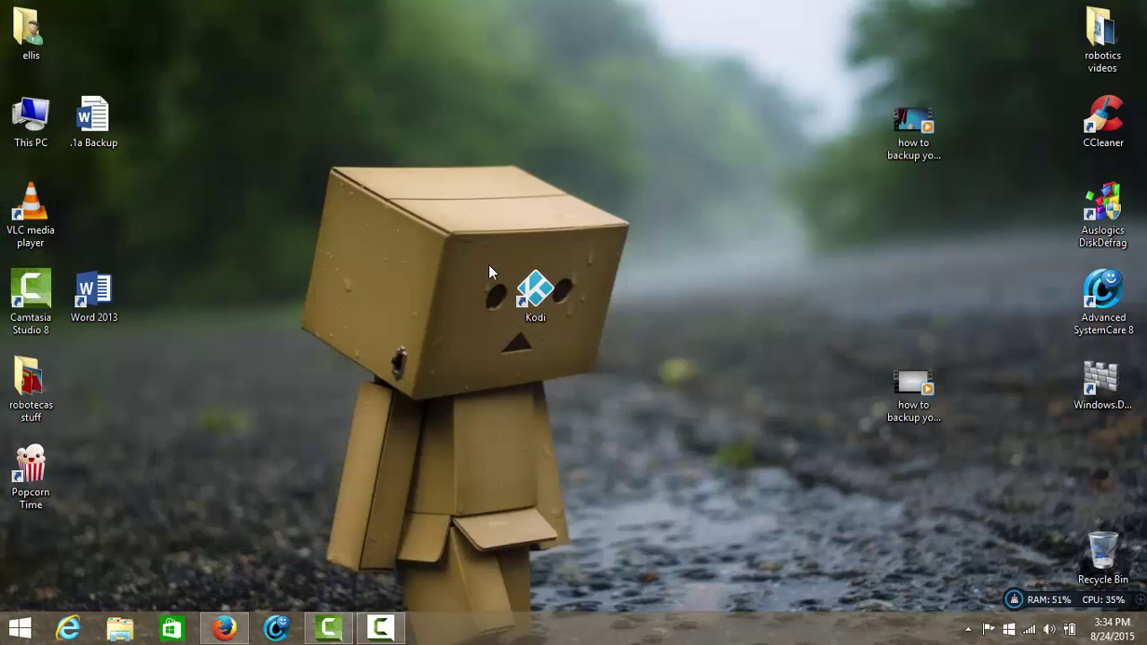
{"action": "double_click", "coordinate": [544, 316]}
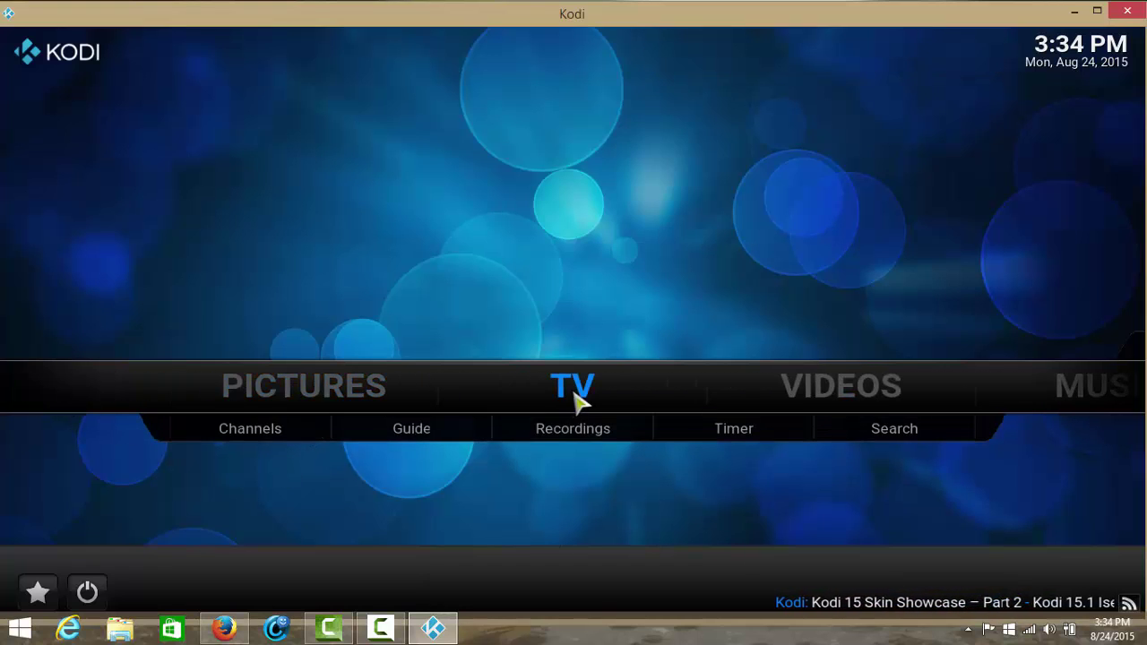
{"action": "left_click", "coordinate": [574, 403]}
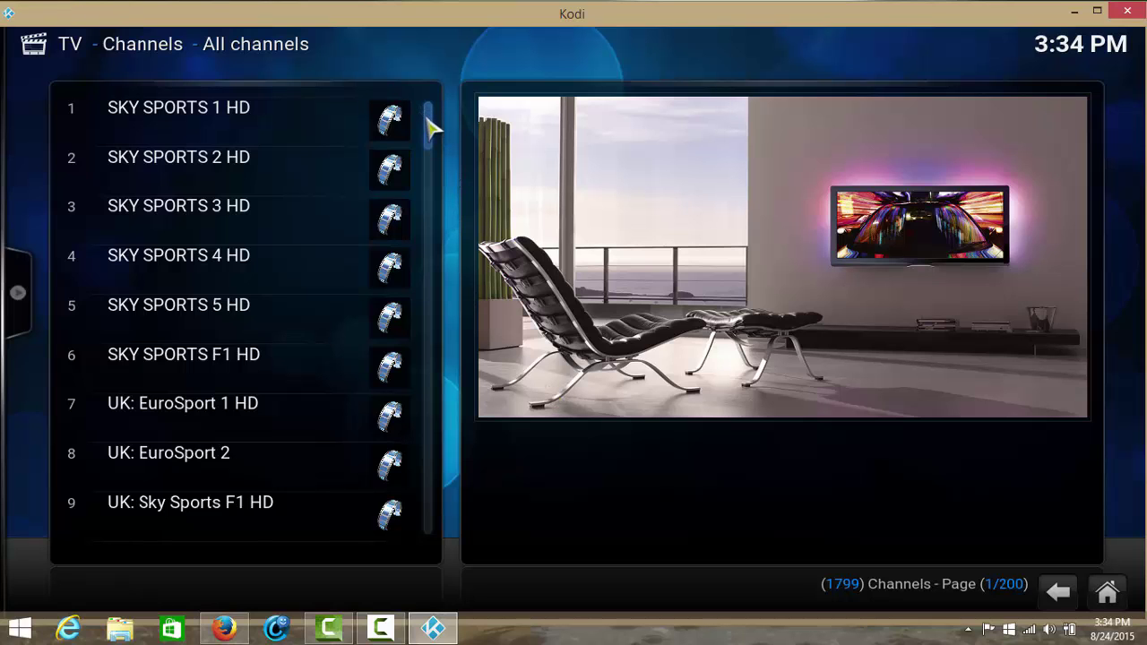
{"action": "scroll", "coordinate": [448, 293], "scroll_direction": "down", "scroll_amount": 15}
{"action": "scroll", "coordinate": [448, 299], "scroll_direction": "down", "scroll_amount": 20}
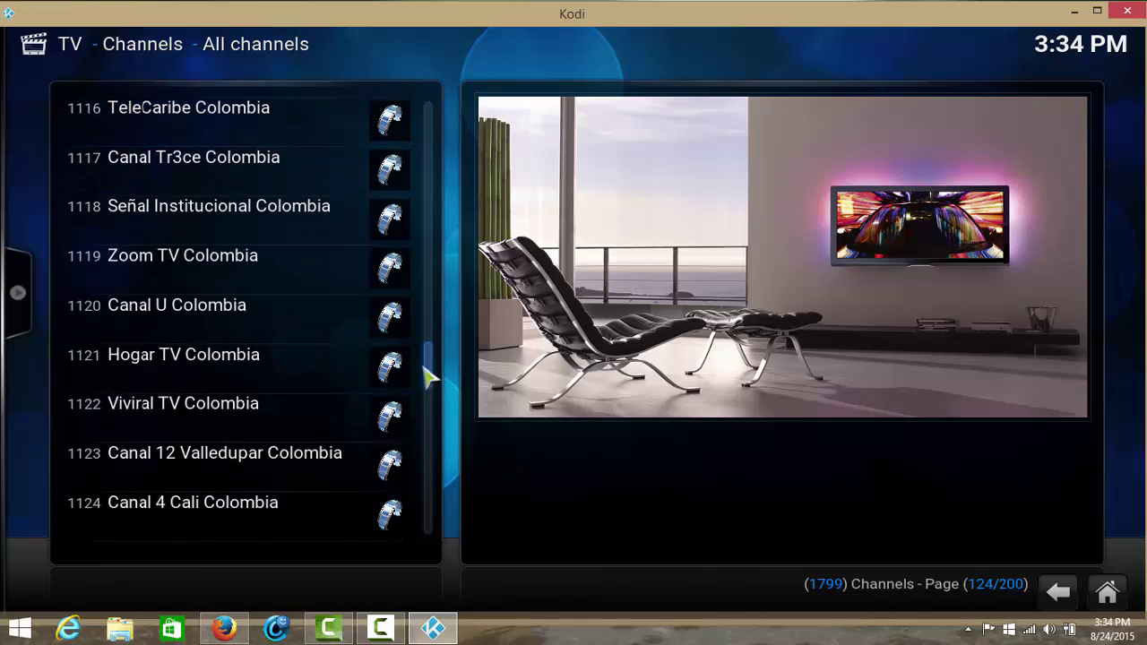
{"action": "mouse_move", "coordinate": [428, 366]}
{"action": "left_mouse_down"}
{"action": "mouse_move", "coordinate": [429, 560]}
{"action": "mouse_move", "coordinate": [424, 281]}
{"action": "left_mouse_up"}
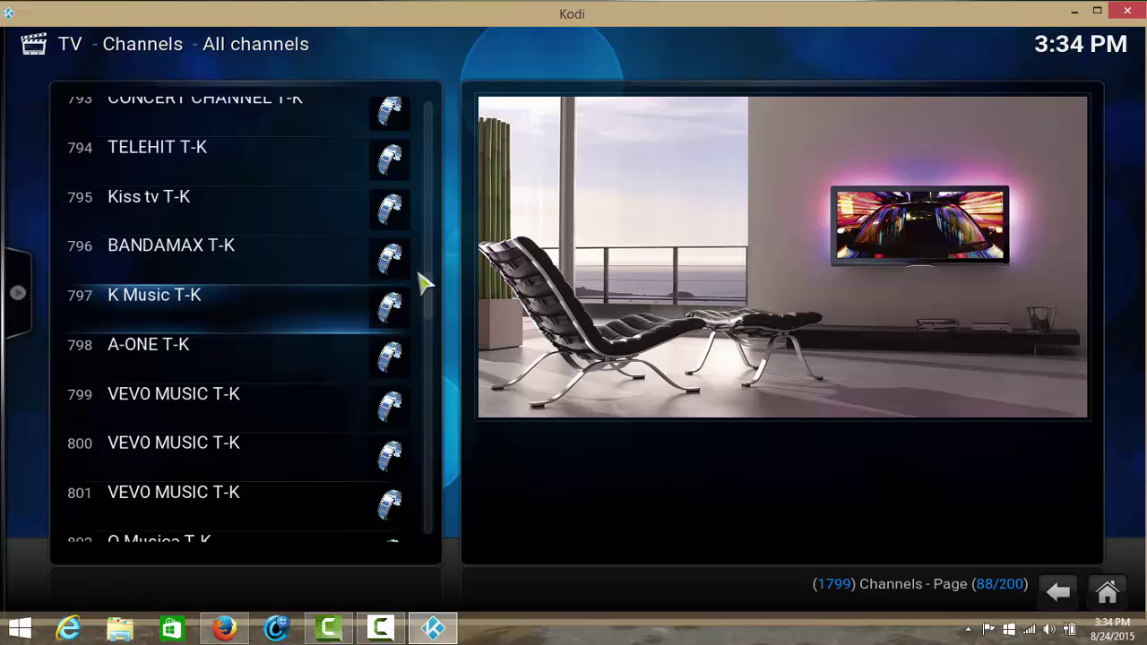
{"action": "mouse_move", "coordinate": [422, 215]}
{"action": "left_mouse_down"}
{"action": "mouse_move", "coordinate": [430, 568]}
{"action": "mouse_move", "coordinate": [428, 247]}
{"action": "left_mouse_up"}
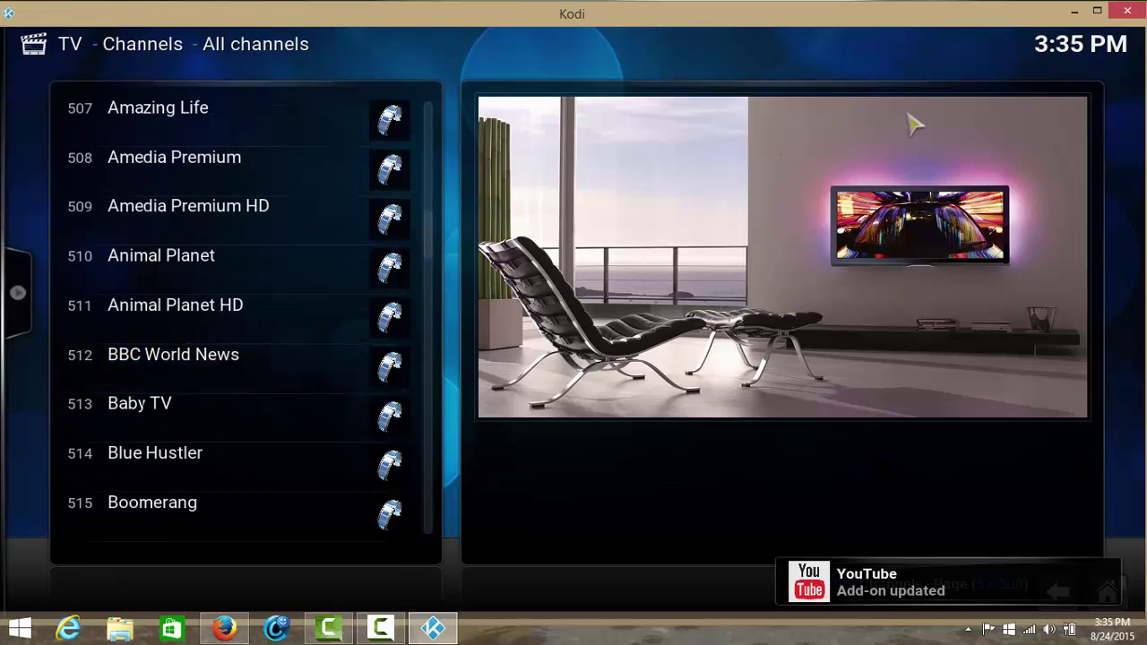
{"action": "left_click", "coordinate": [1111, 595]}
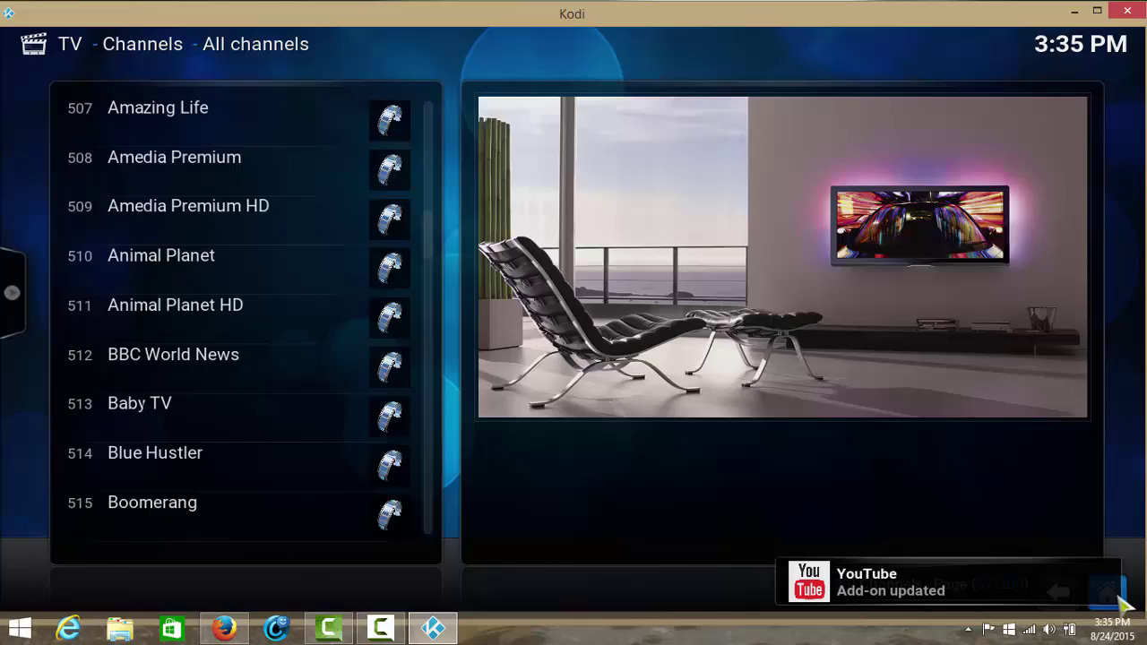